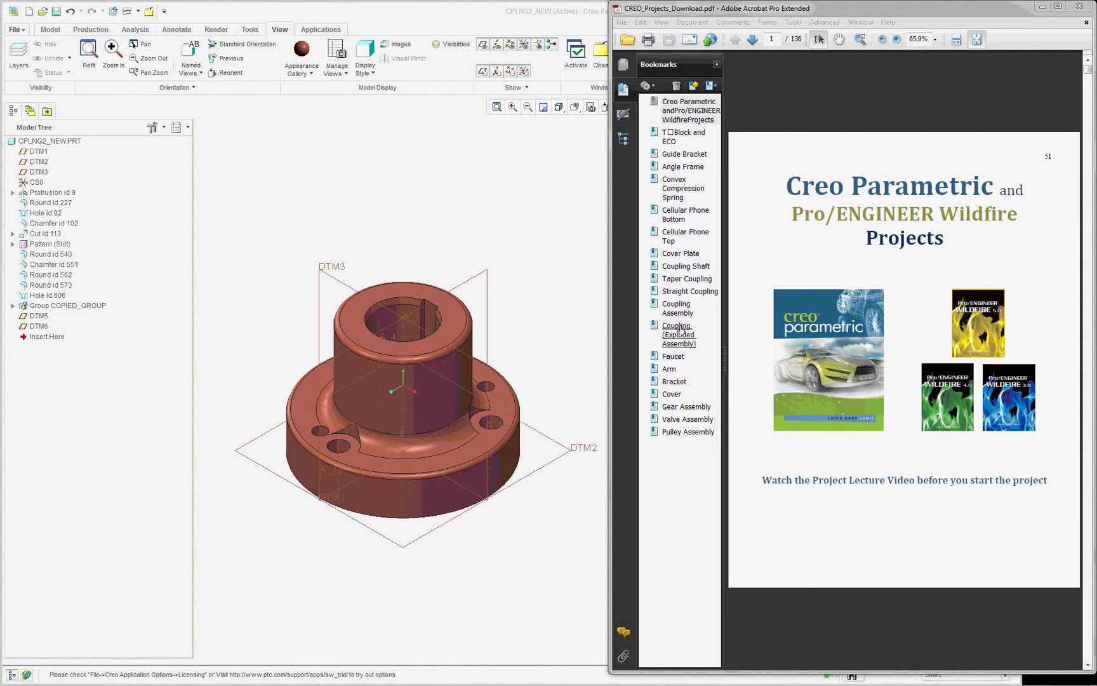
Open the Straight Coupling project in the PDF, hide the bookmarks, and review its detail drawings on pages 53 and 54
left_click(691, 293)
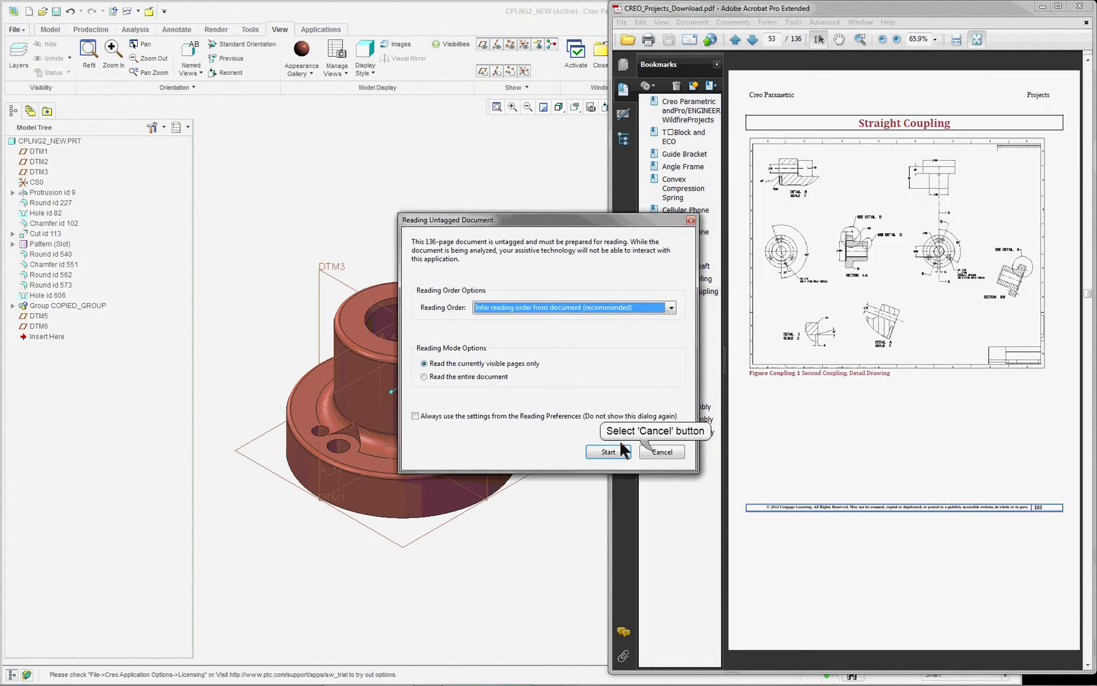
left_click(661, 451)
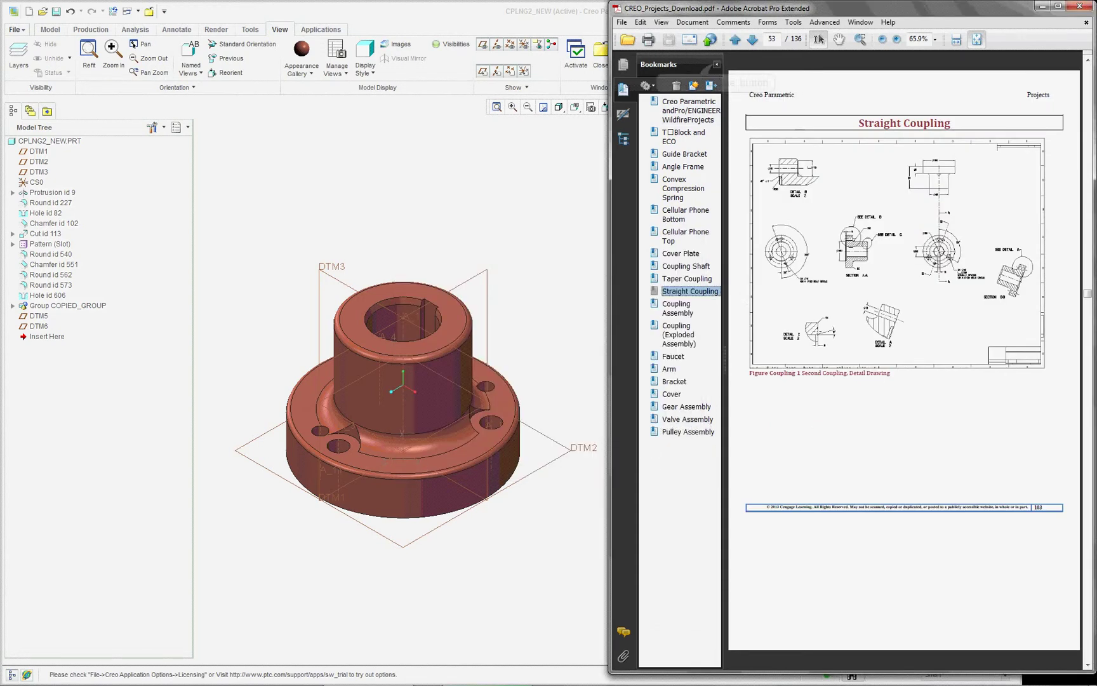
left_click(717, 65)
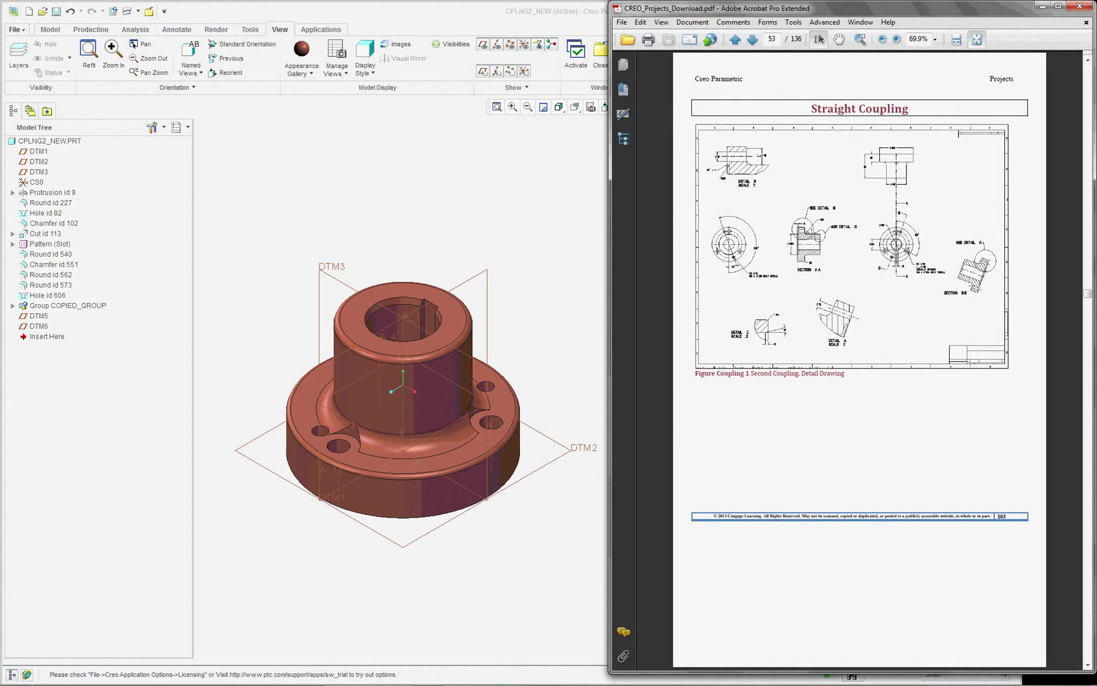
scroll(814, 233, "down", 5)
scroll(814, 233, "up", 3)
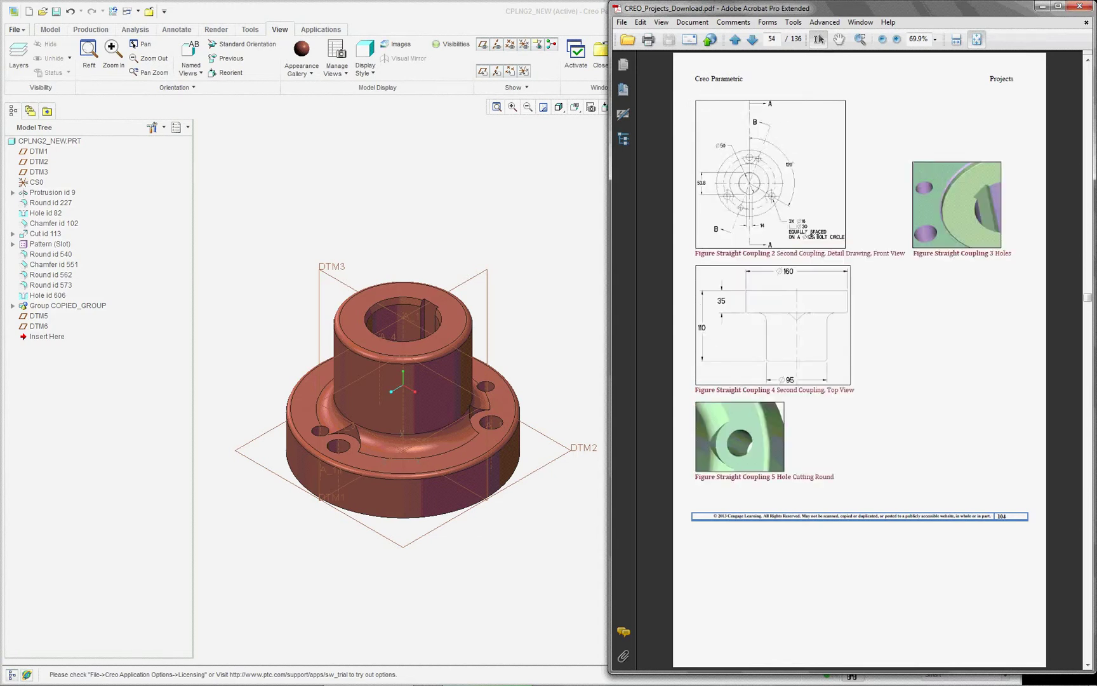
scroll(814, 234, "up", 3)
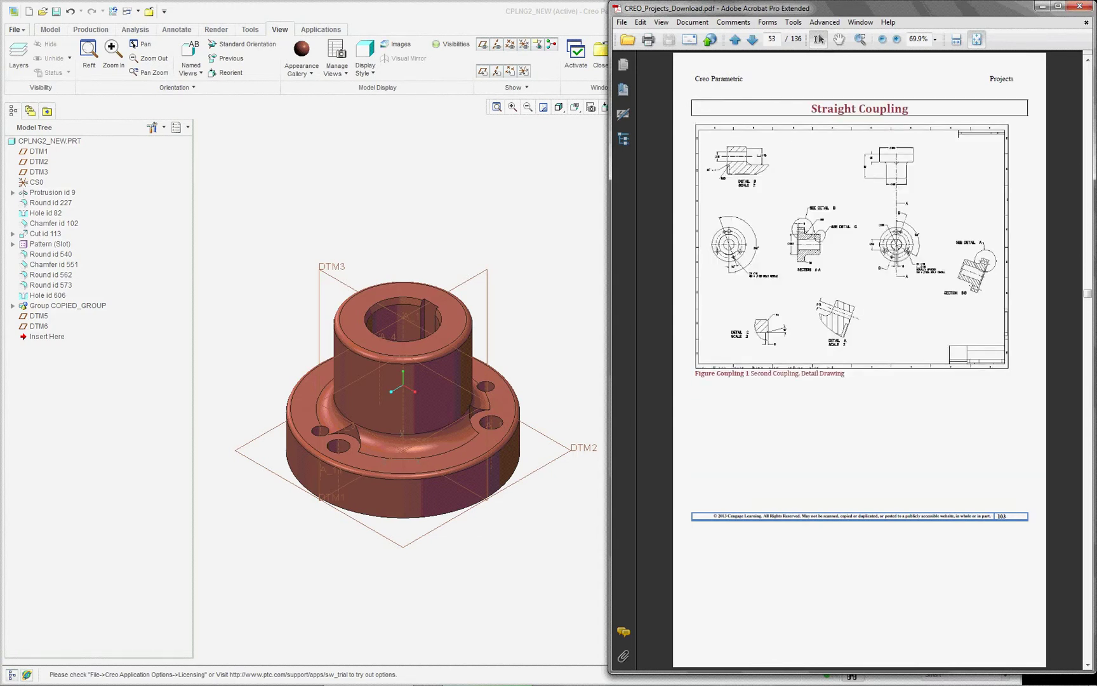
scroll(814, 234, "down", 3)
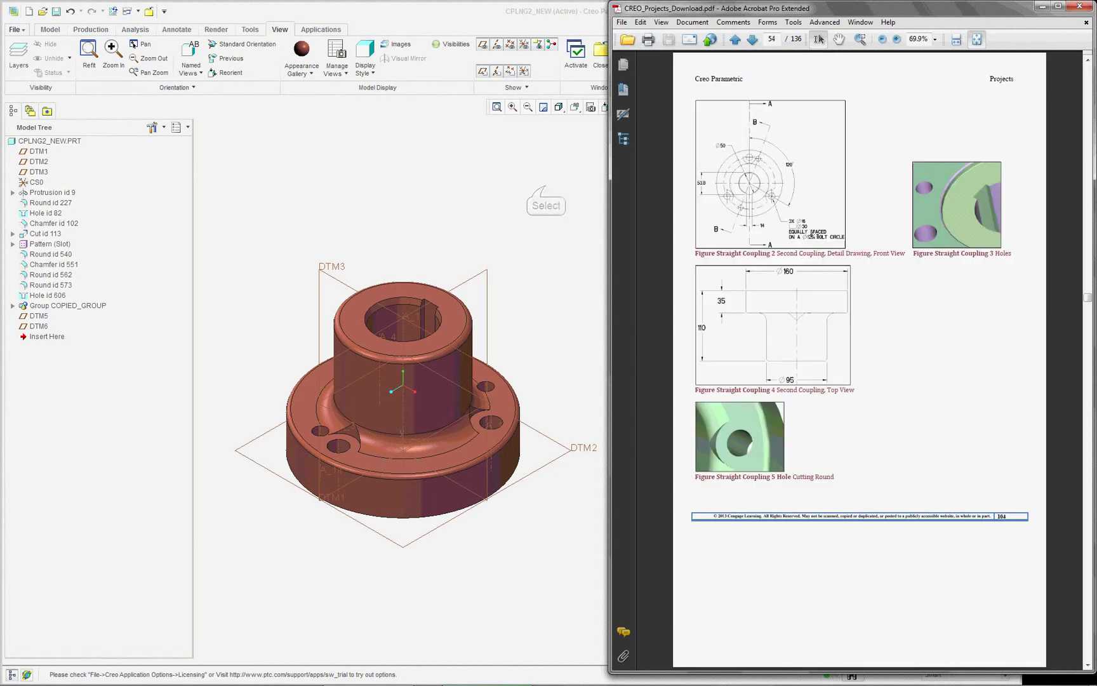
Switch to Creo Parametric, refit the coupling model in the window, and open the Model Player
left_click(544, 181)
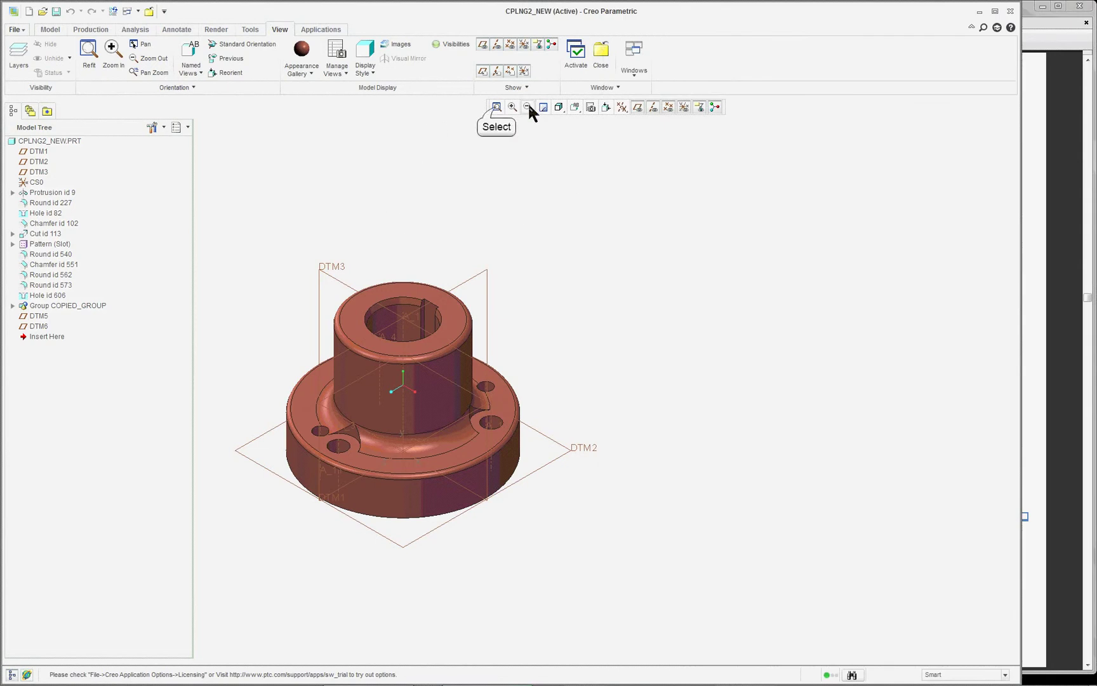
left_click(497, 106)
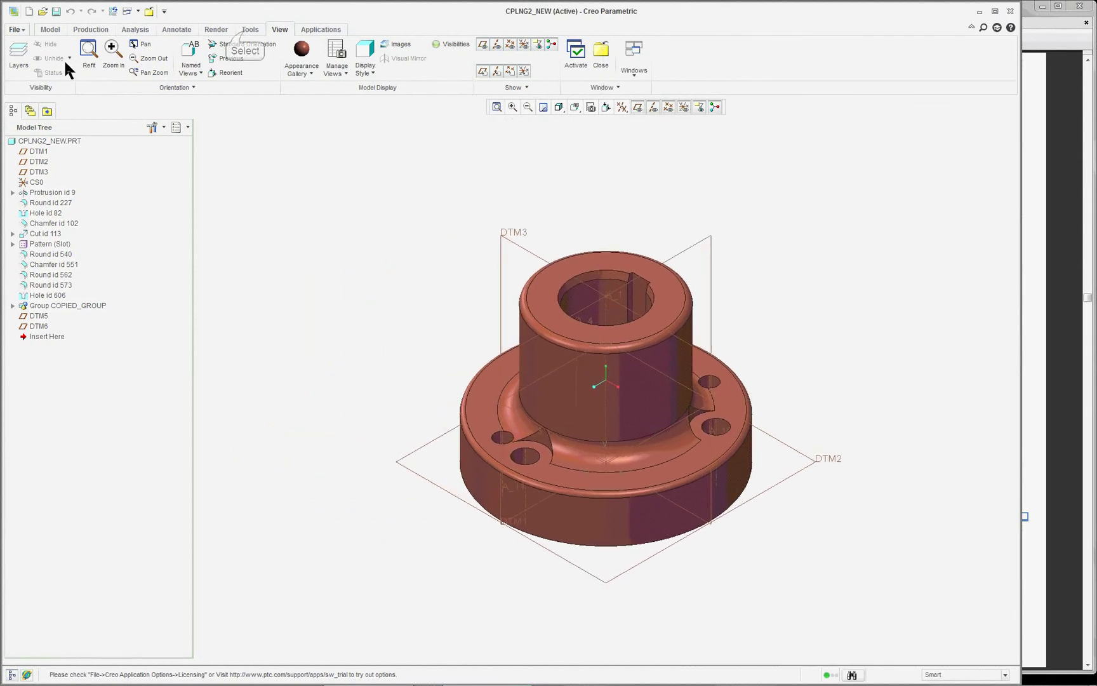
left_click(249, 30)
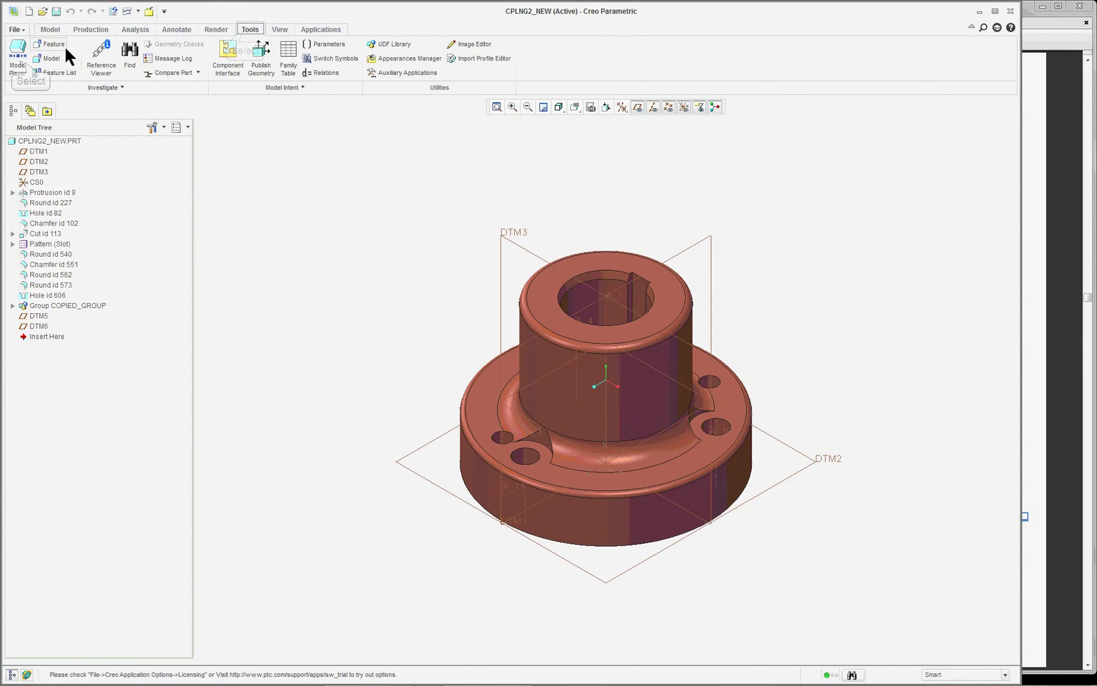
left_click(20, 60)
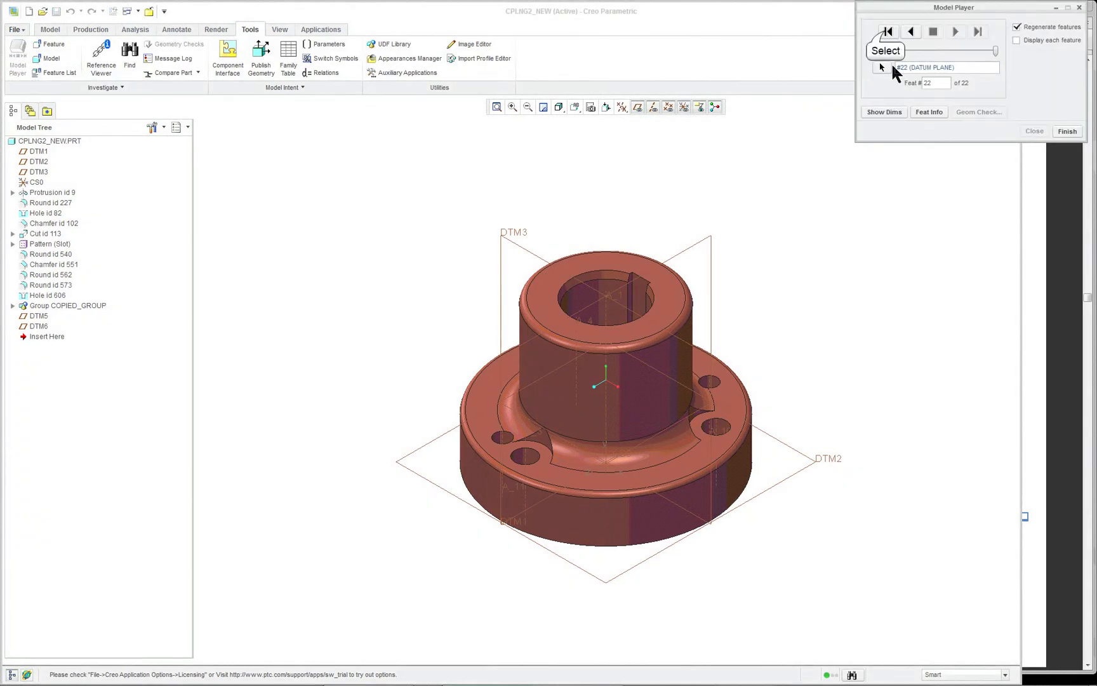
Replay the model from its beginning up to the base protrusion, feature 5, and display that feature's dimensions
left_click(888, 32)
left_click(955, 32)
double_click(955, 32)
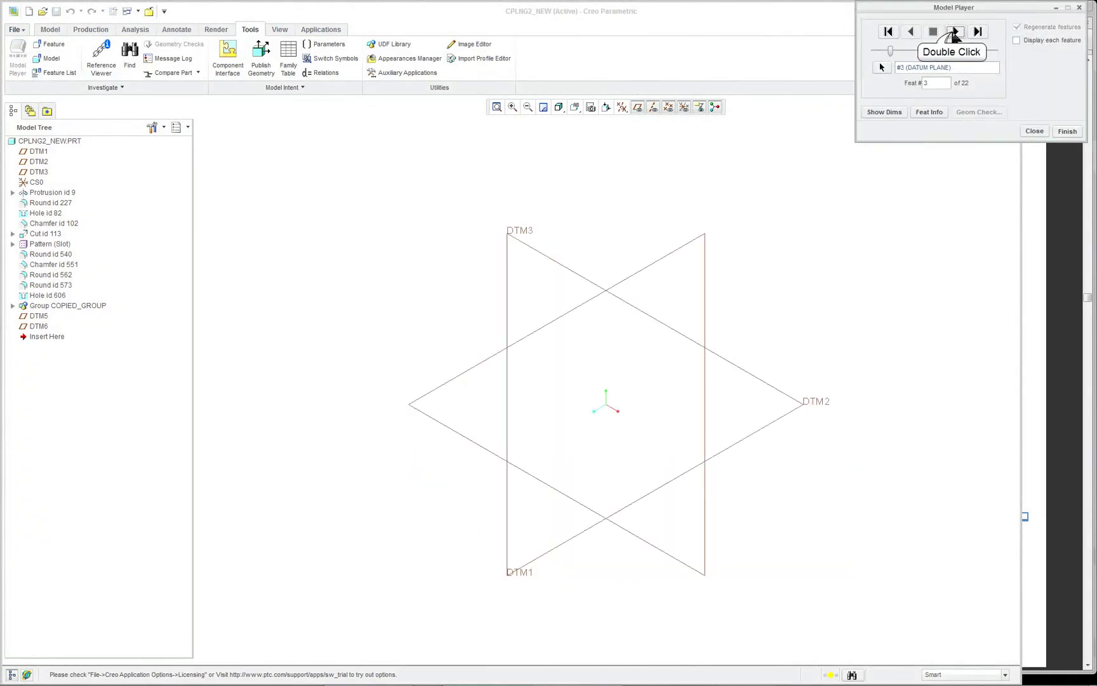
left_click(955, 32)
left_click(955, 32)
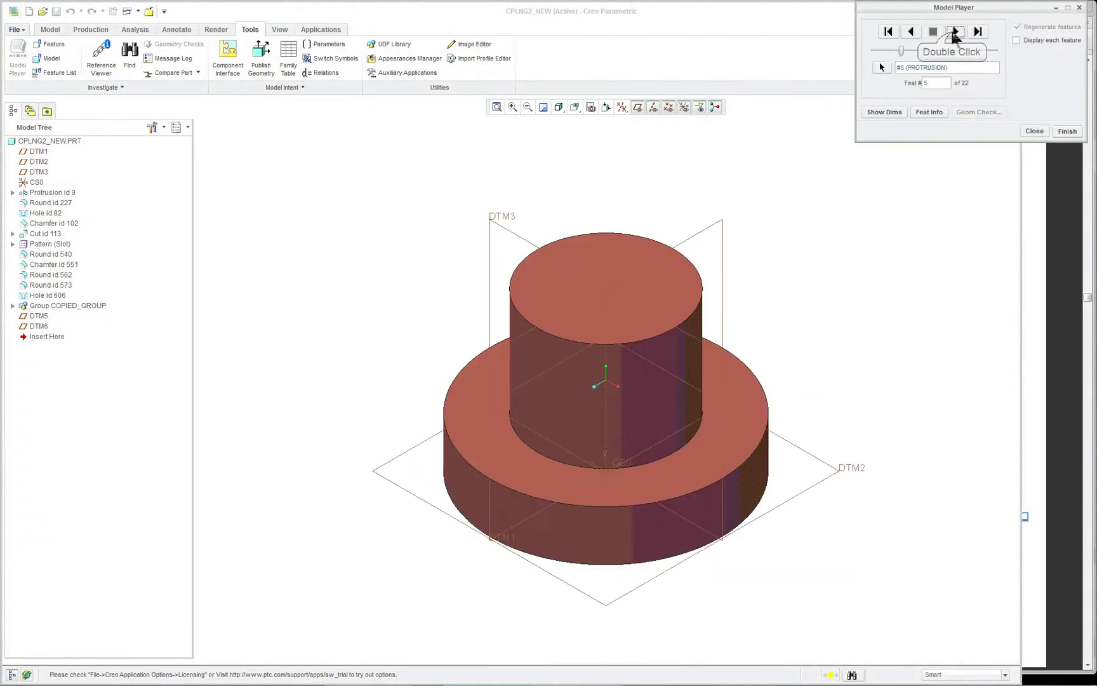
left_click(896, 113)
middle_click_drag(796, 458, 891, 347)
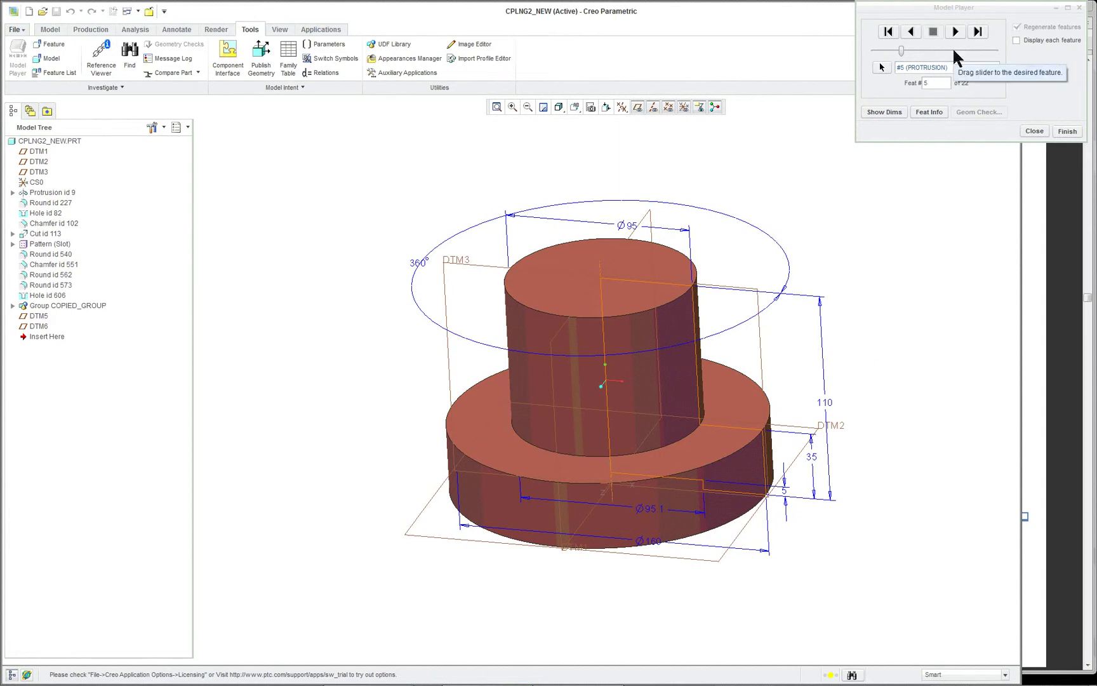
scroll(891, 79, "up", 1)
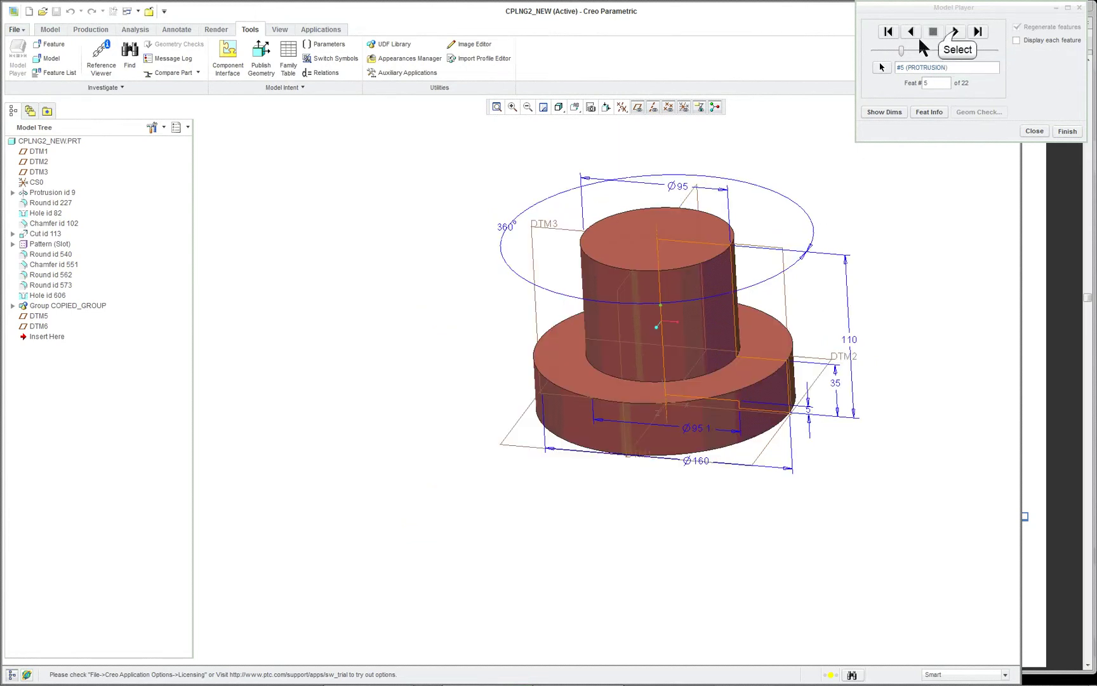
Advance the playback to the round at the hub's base, feature 6, and display its radius dimension
left_click(958, 32)
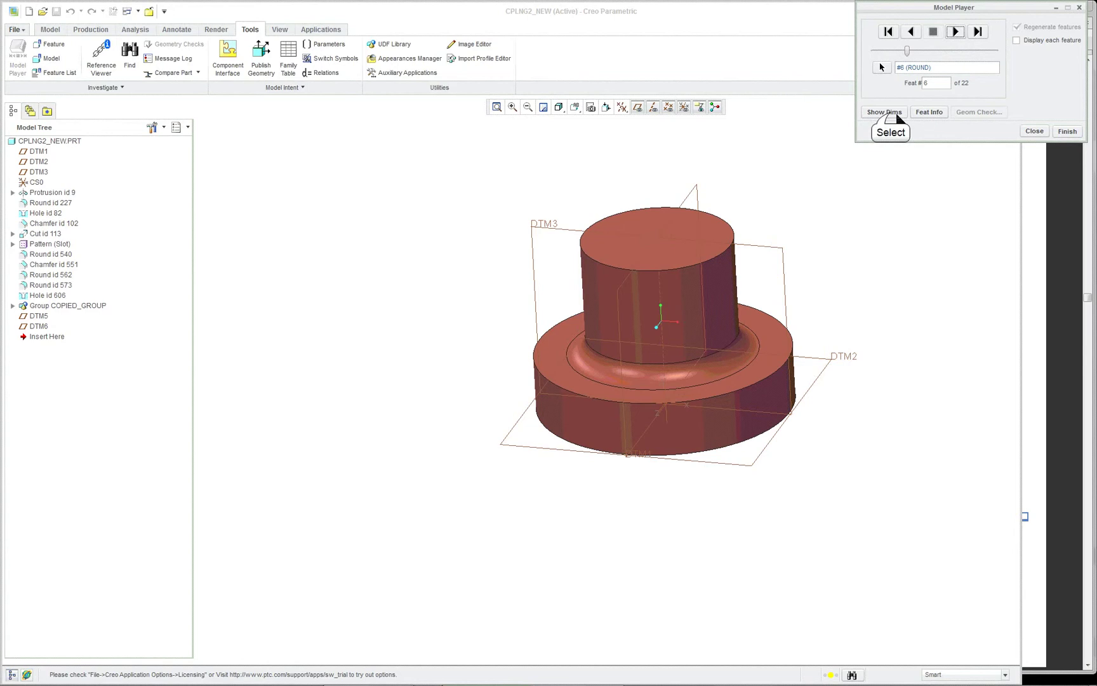
scroll(826, 220, "down", 4)
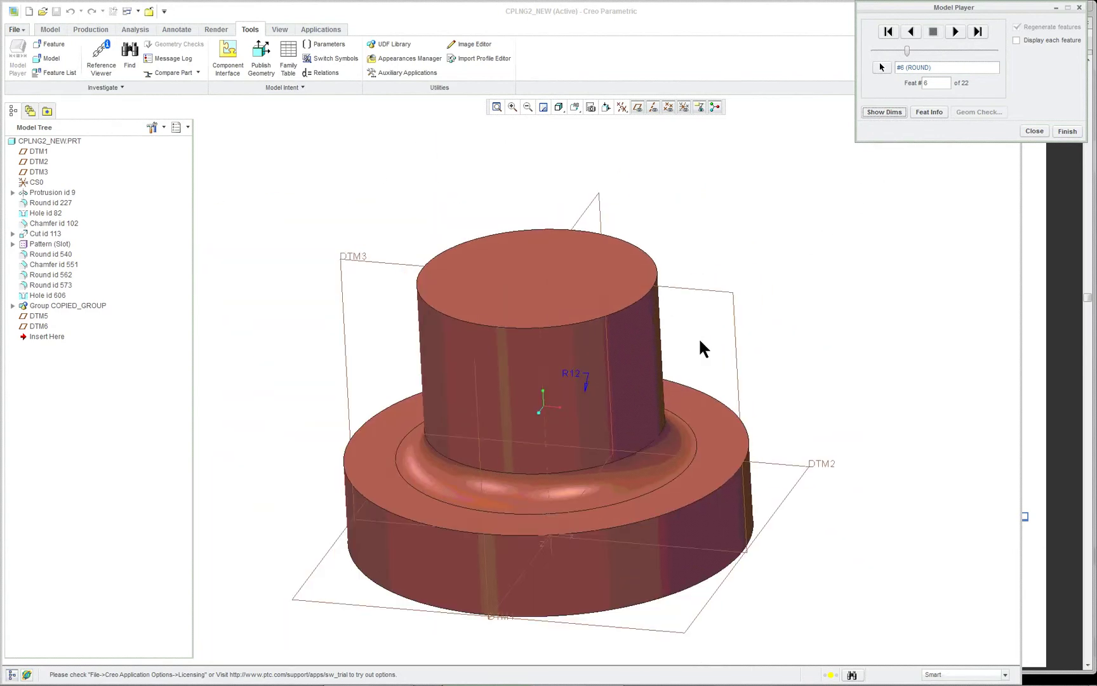
middle_click_drag(702, 348, 582, 374)
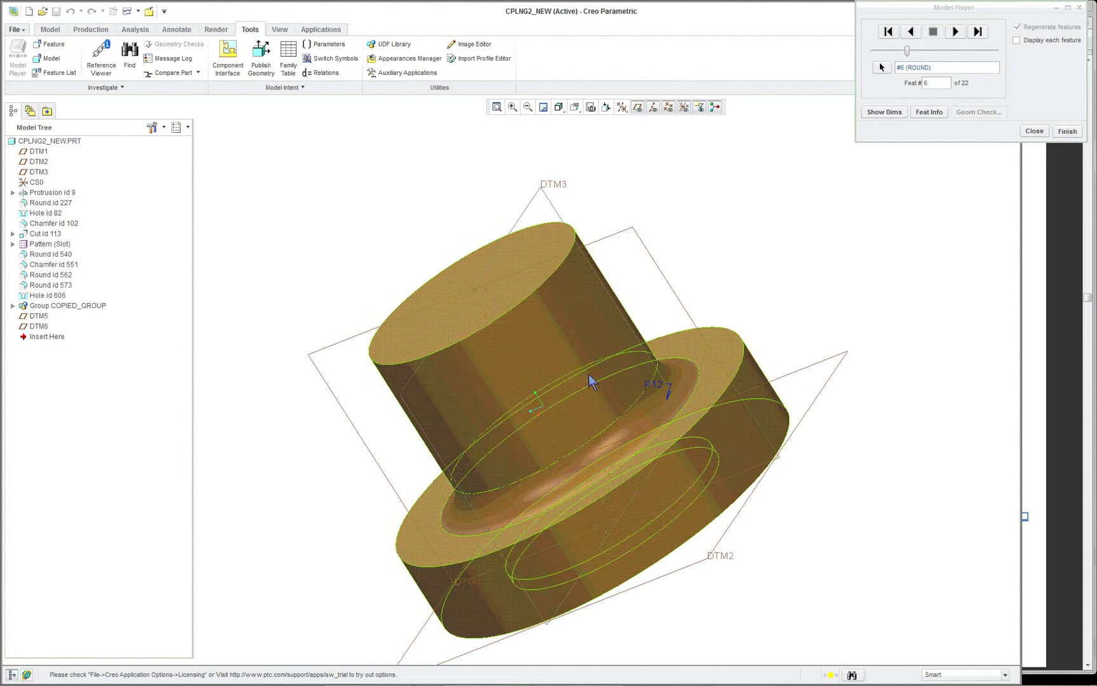
Restart the model playback, advance to the central hole, feature 7, and display its diameter dimension
left_click(977, 31)
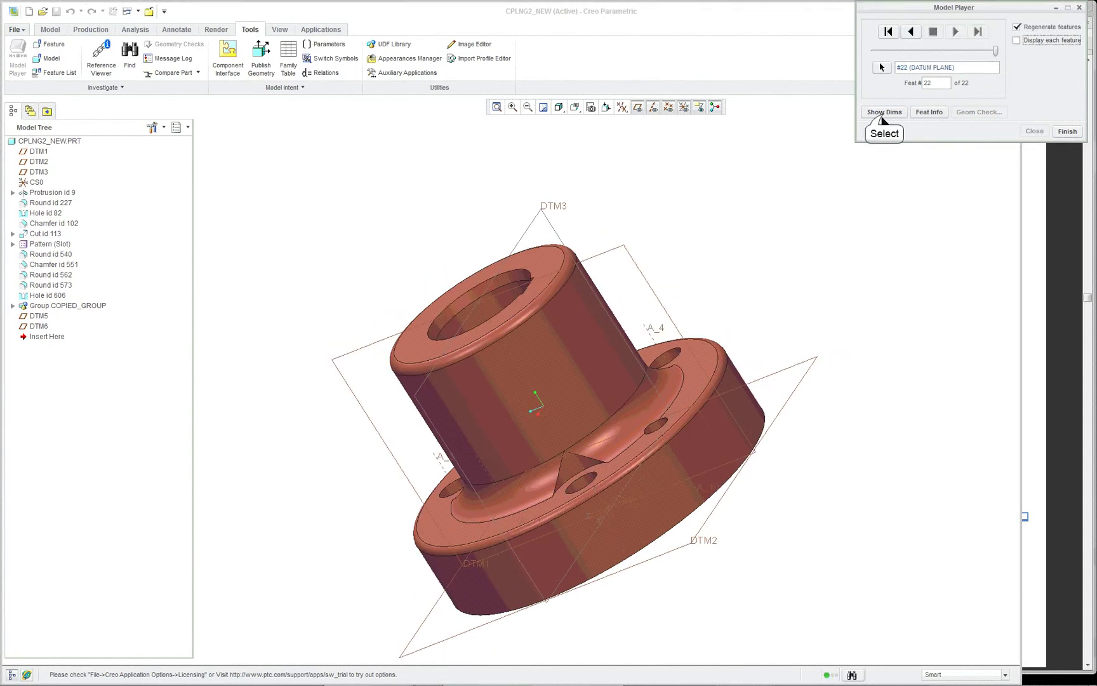
left_click(881, 114)
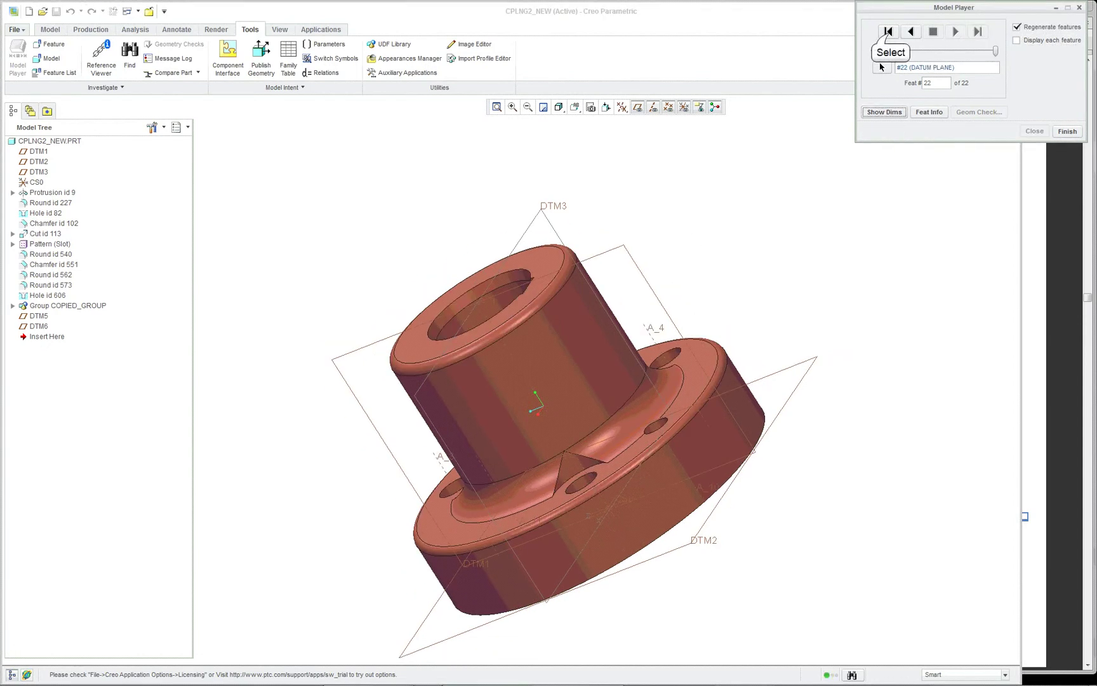
left_click(888, 32)
double_click(956, 32)
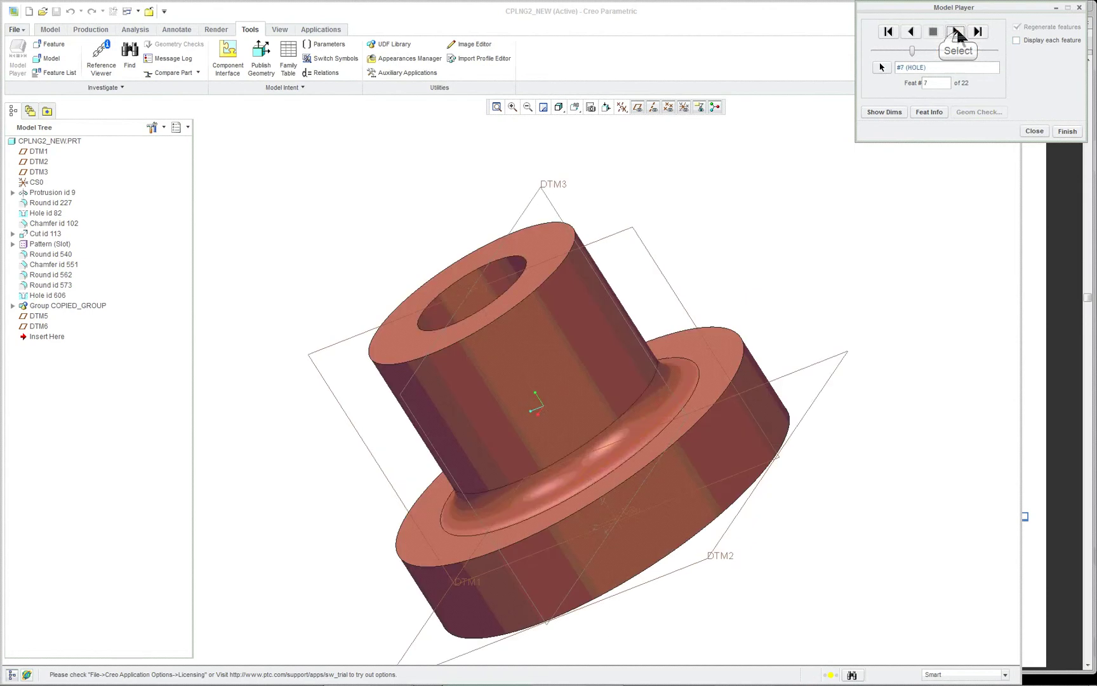
mouse_move(629, 293)
middle_mouse_down()
mouse_move(718, 287)
mouse_move(737, 360)
mouse_move(729, 285)
middle_mouse_up()
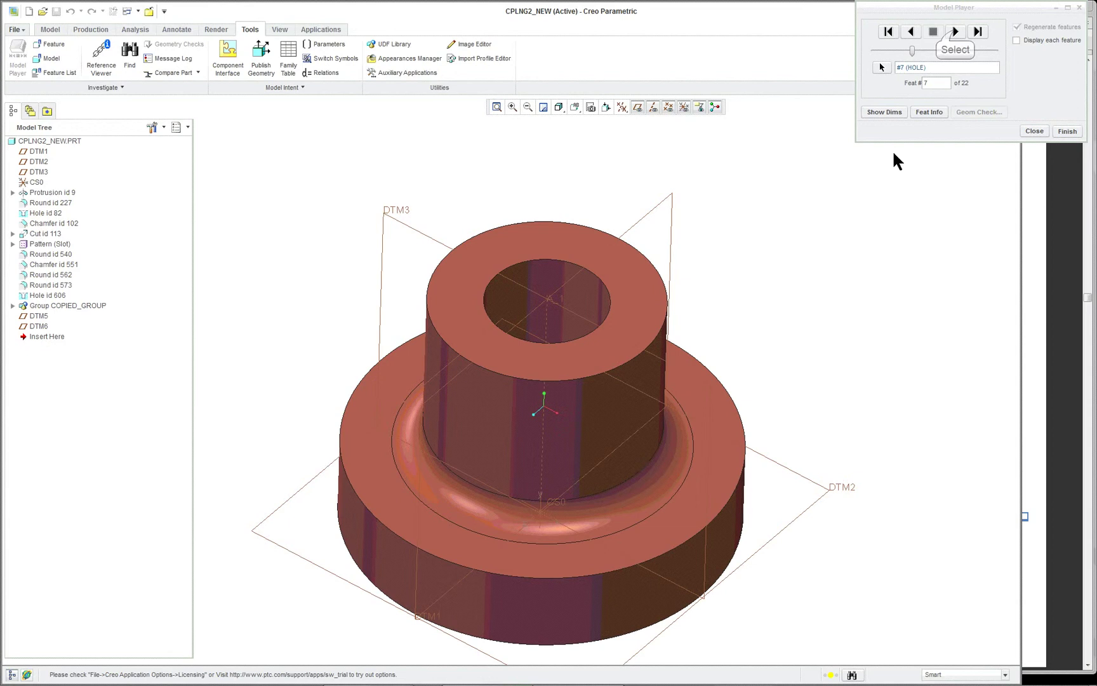
left_click(955, 32)
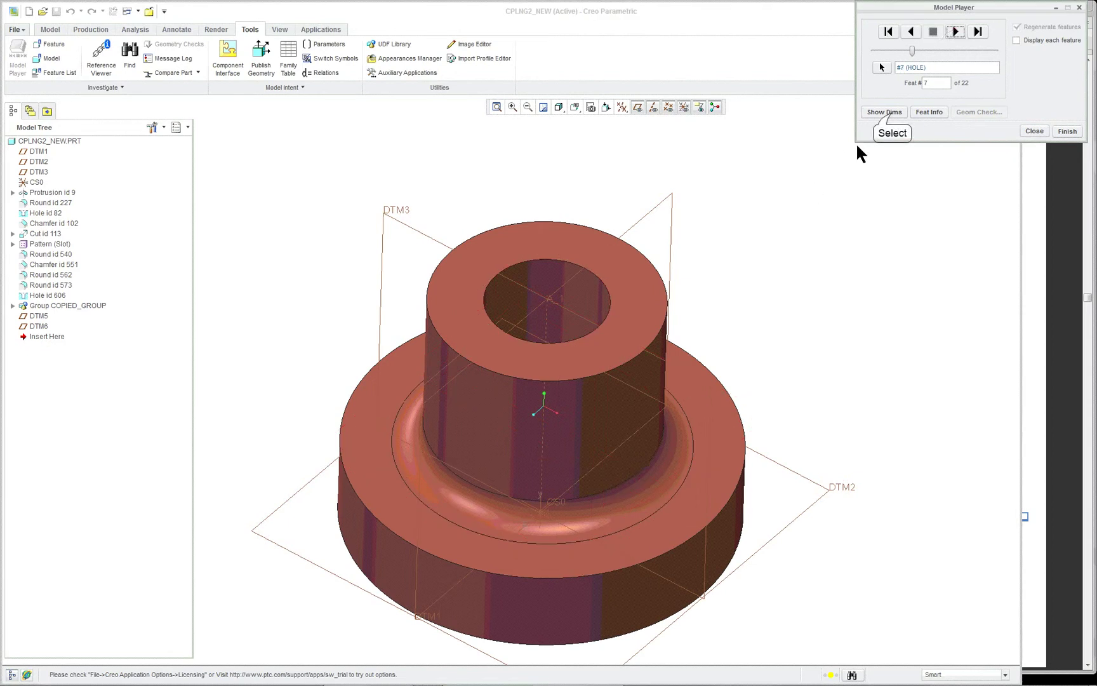
left_click(892, 114)
middle_click_drag(789, 248, 619, 235)
Advance through the bore chamfer and the keyway cut, features 8 and 9, displaying each one's dimensions, and select the cut
left_click(954, 33)
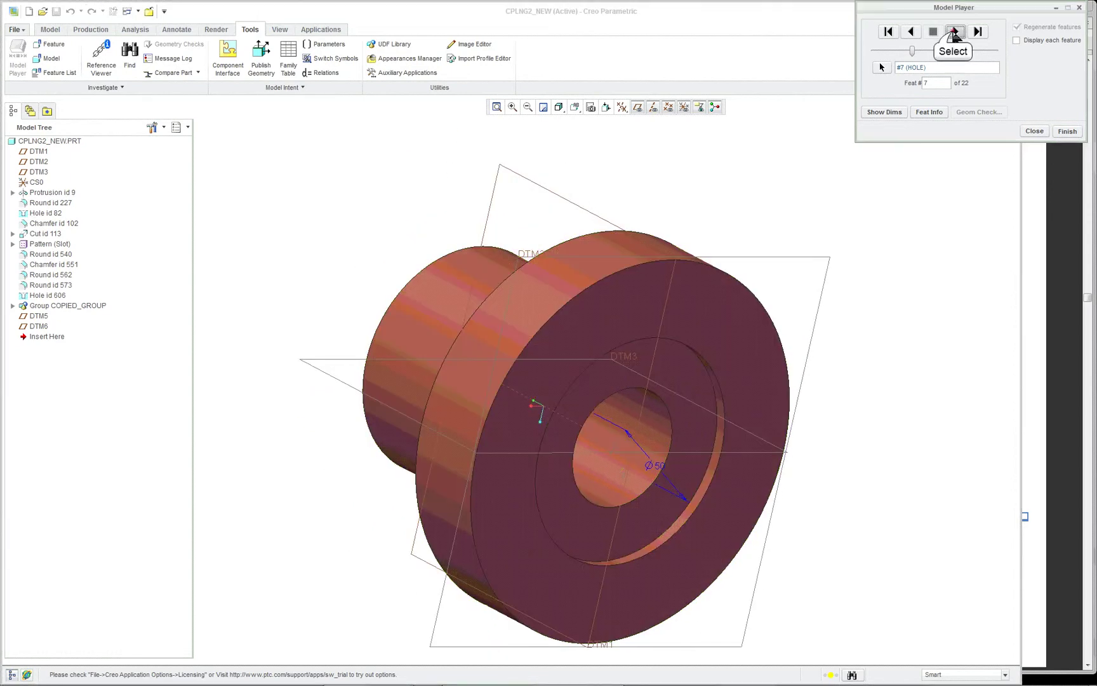
left_click(885, 112)
mouse_move(411, 246)
middle_mouse_down()
mouse_move(571, 245)
mouse_move(584, 223)
mouse_move(559, 239)
middle_mouse_up()
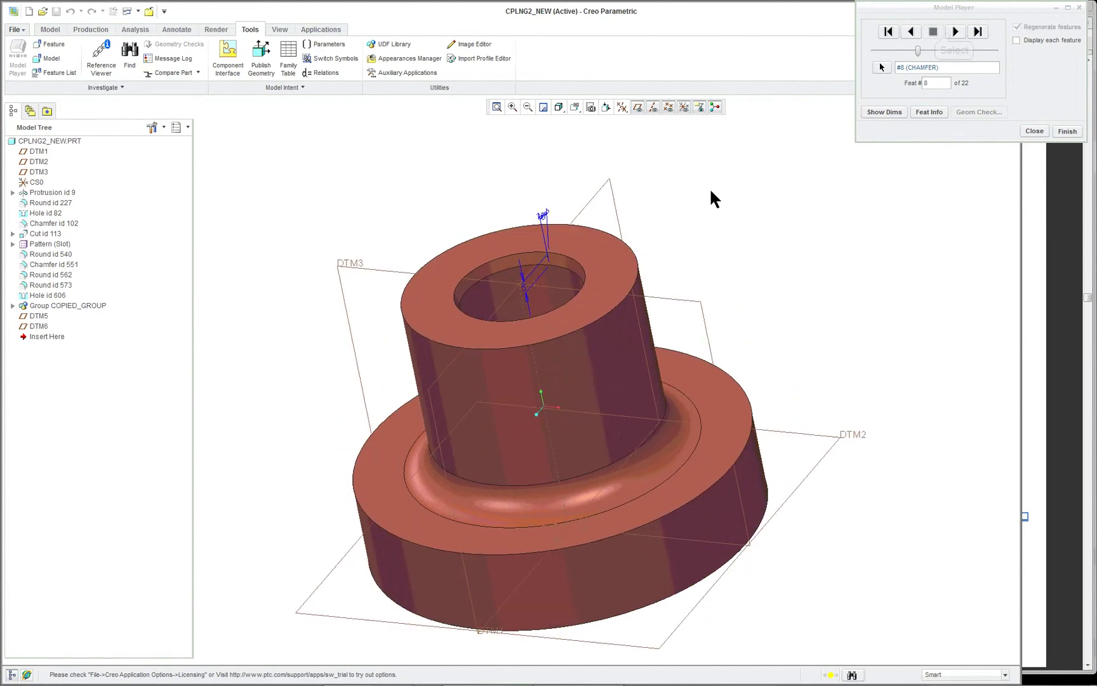
left_click(957, 33)
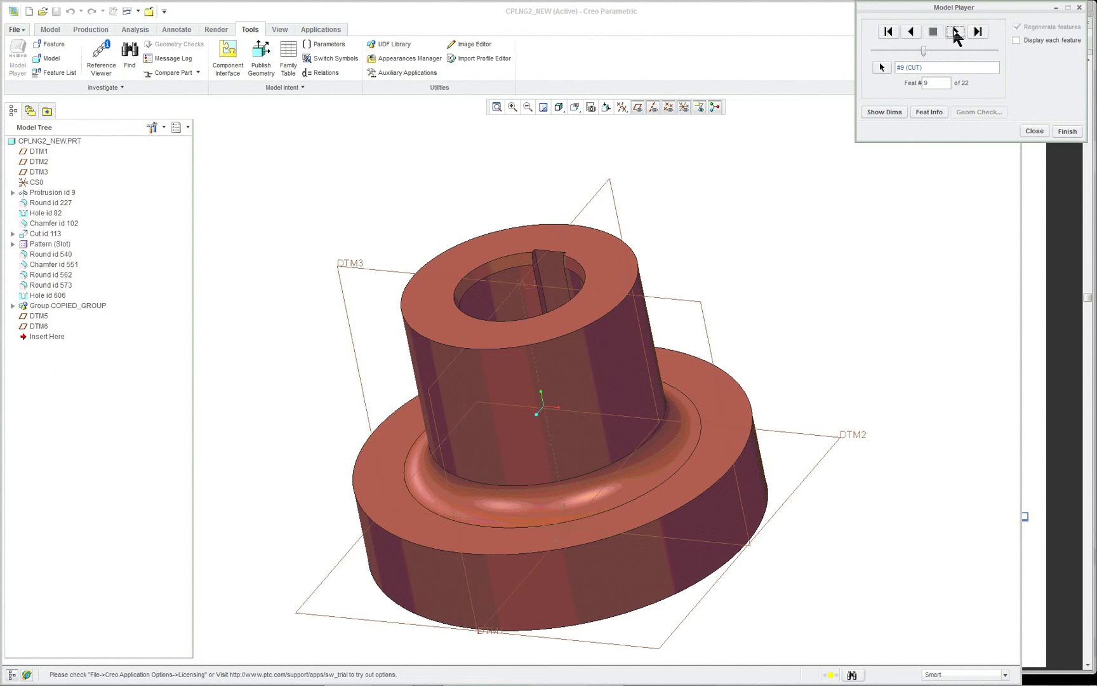
left_click(886, 113)
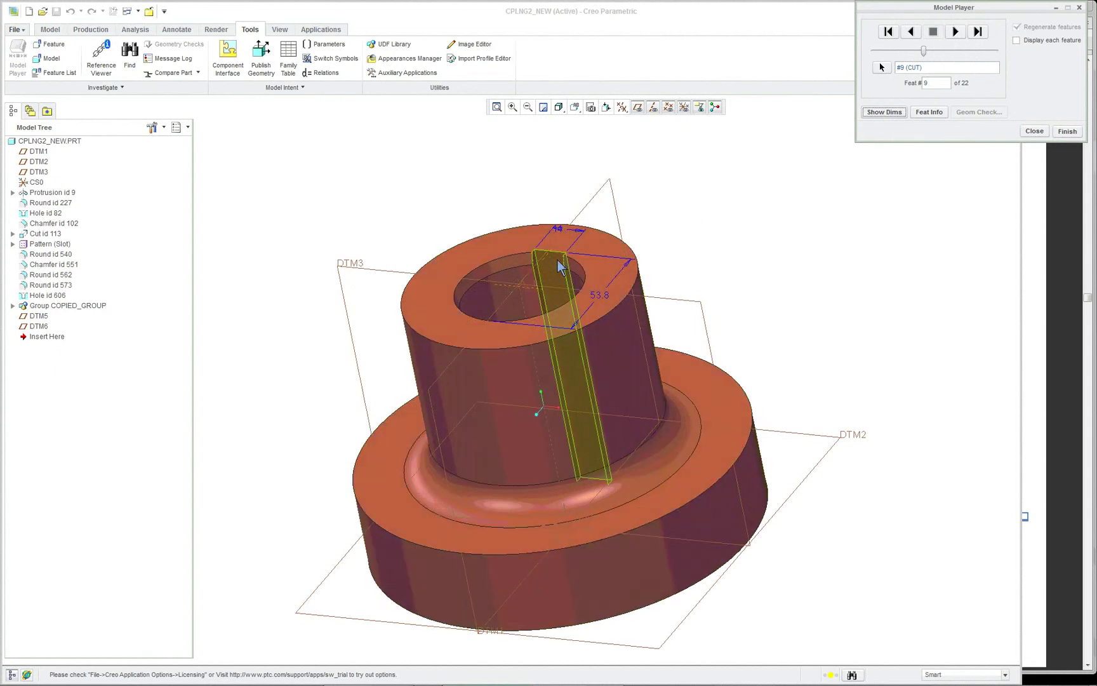
left_click(553, 279)
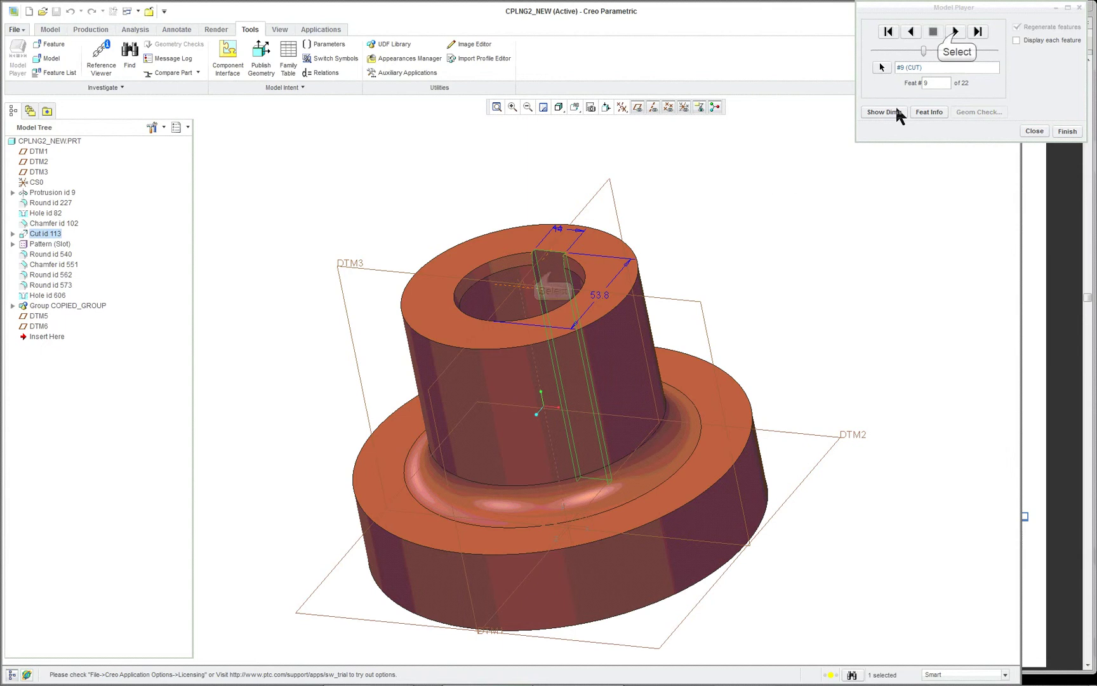
Advance through the slot pattern's three flange slots, features 11 to 13, and display the dimensions of each
left_click(956, 32)
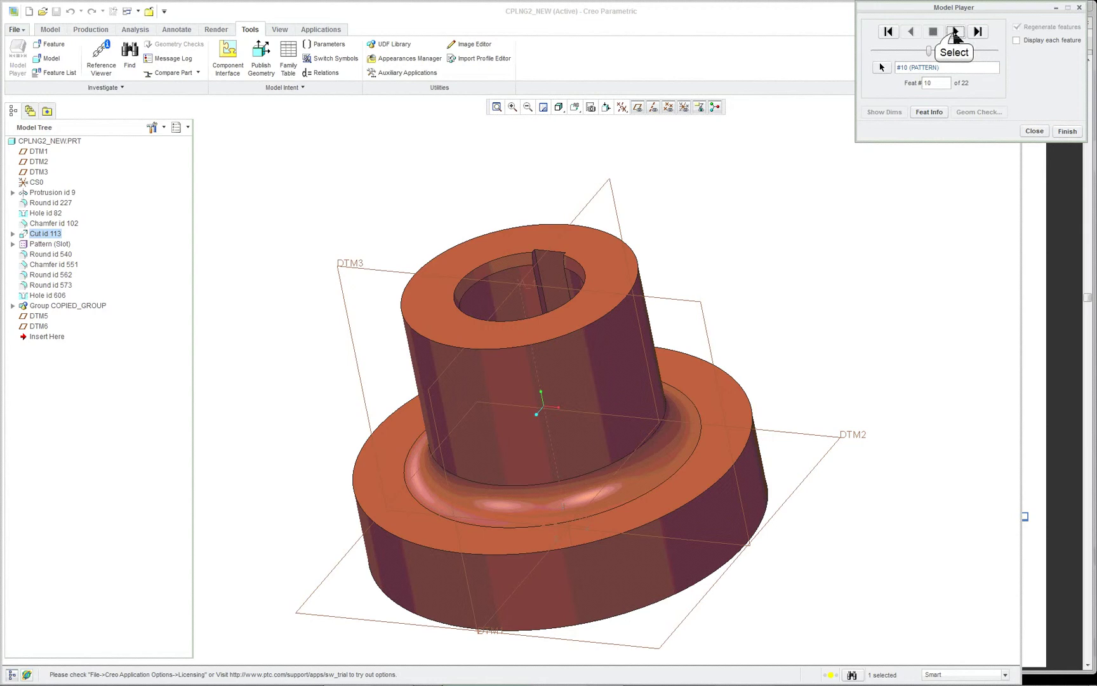
left_click(956, 31)
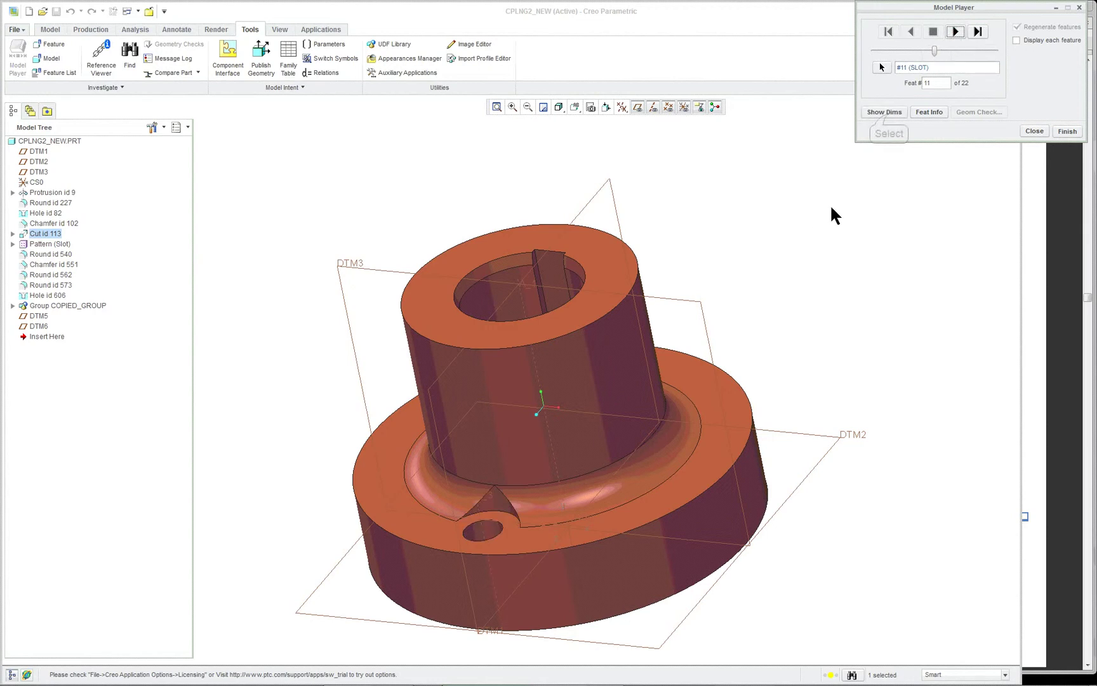
left_click(884, 112)
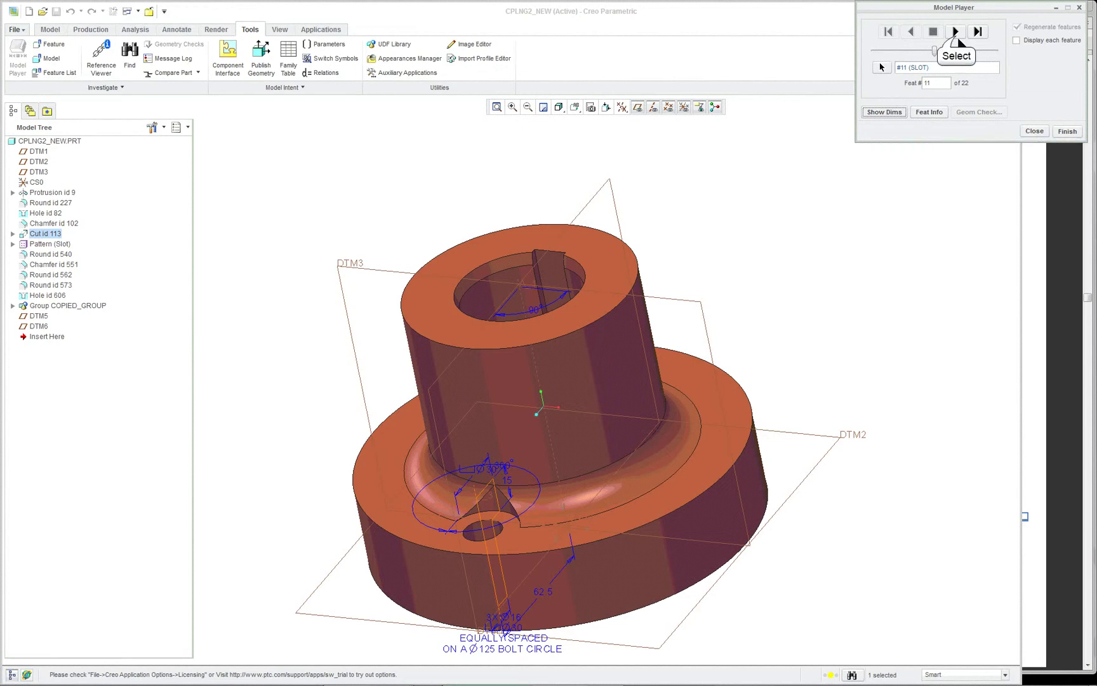
left_click(957, 33)
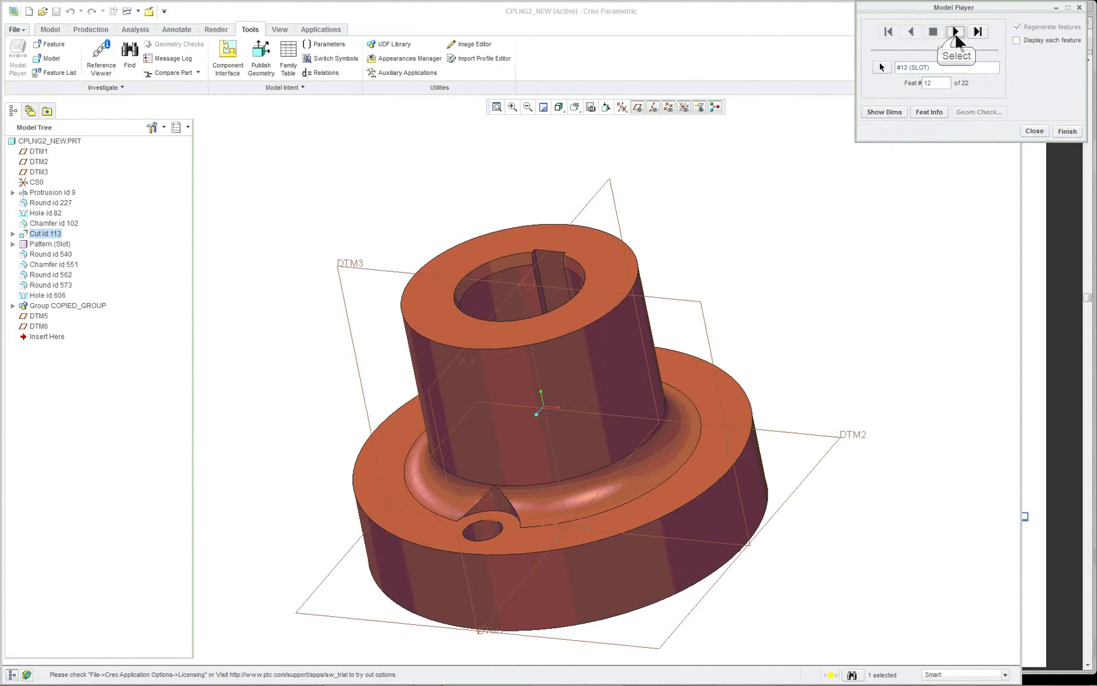
left_click(893, 114)
middle_click_drag(681, 250, 797, 245)
left_click(956, 32)
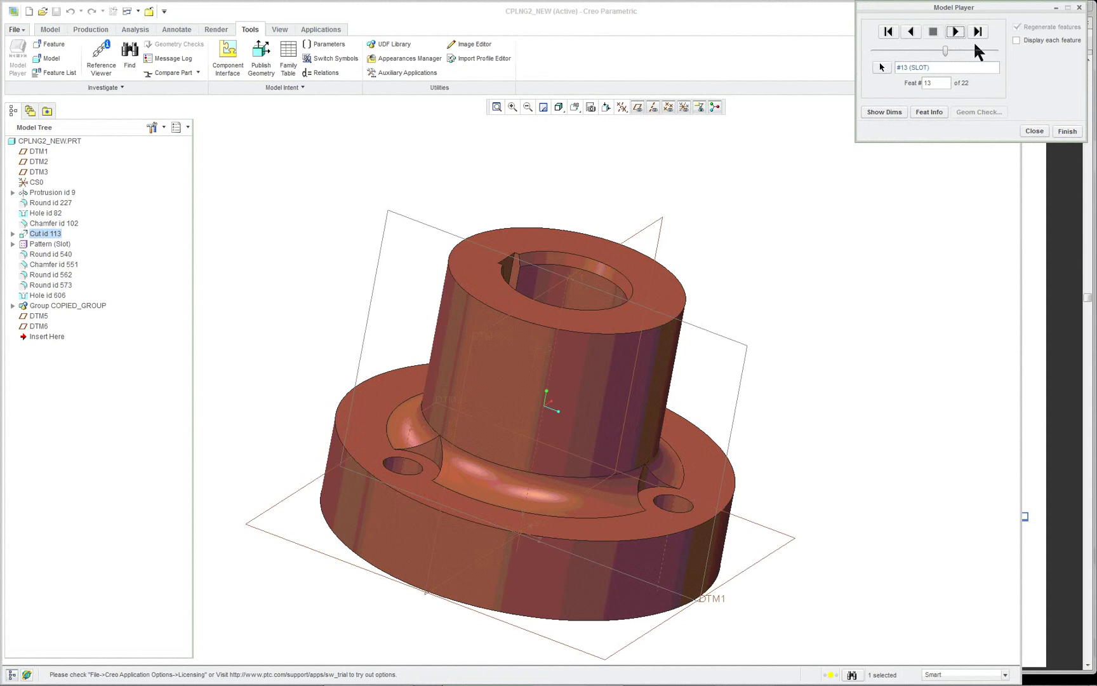
left_click(896, 114)
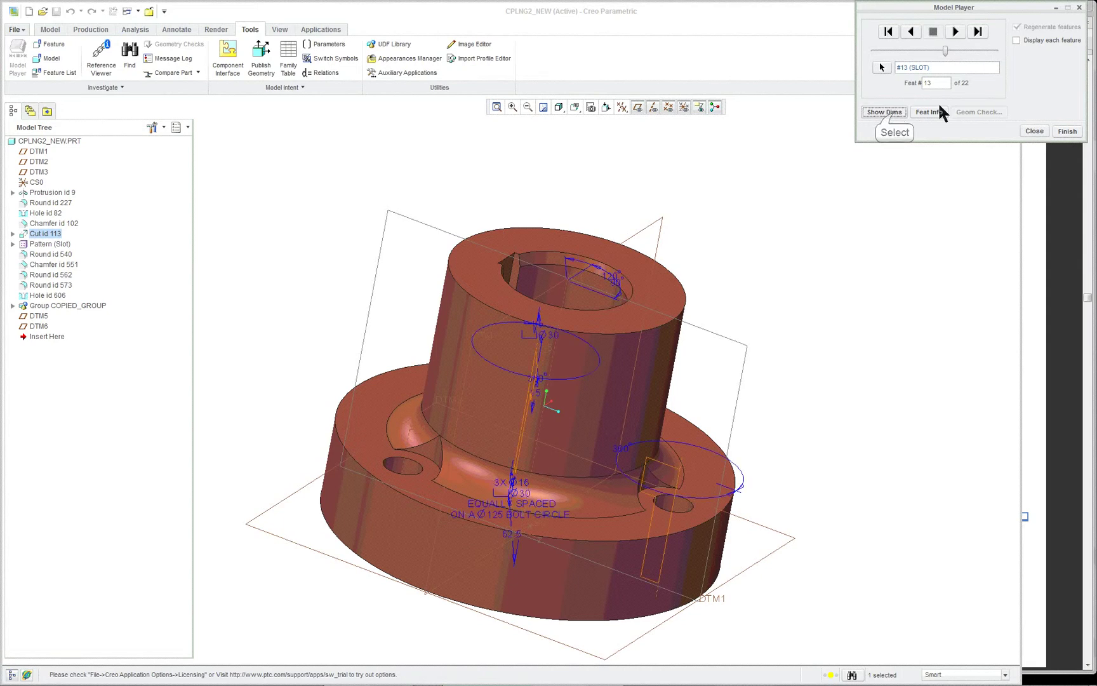
Advance the playback to the round on the hub's upper outer edge, feature 14, and display its radius dimension
left_click(955, 31)
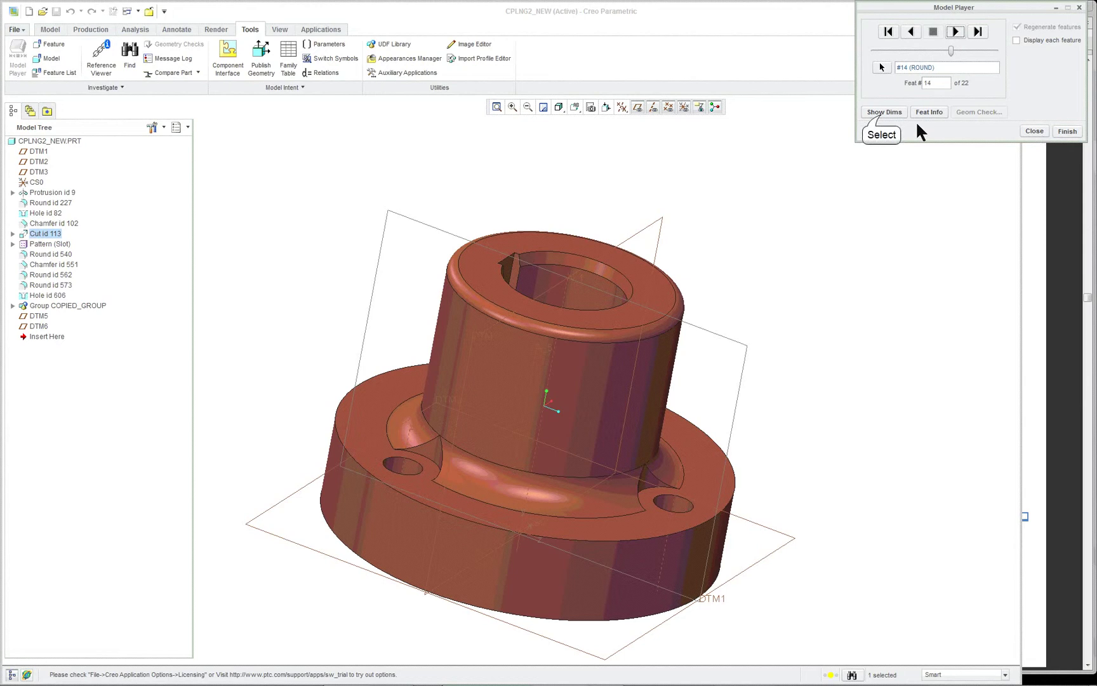
left_click(884, 113)
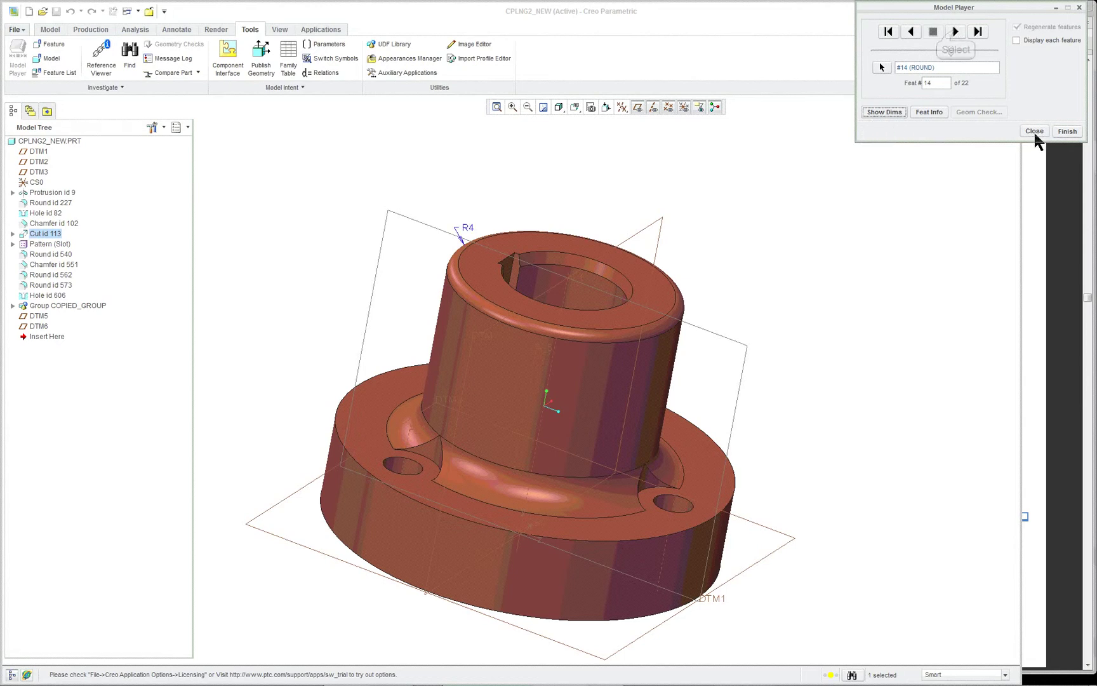
Advance the playback to the recess edge chamfer, feature 15, display its dimensions, and view it from the flange's underside
left_click(956, 32)
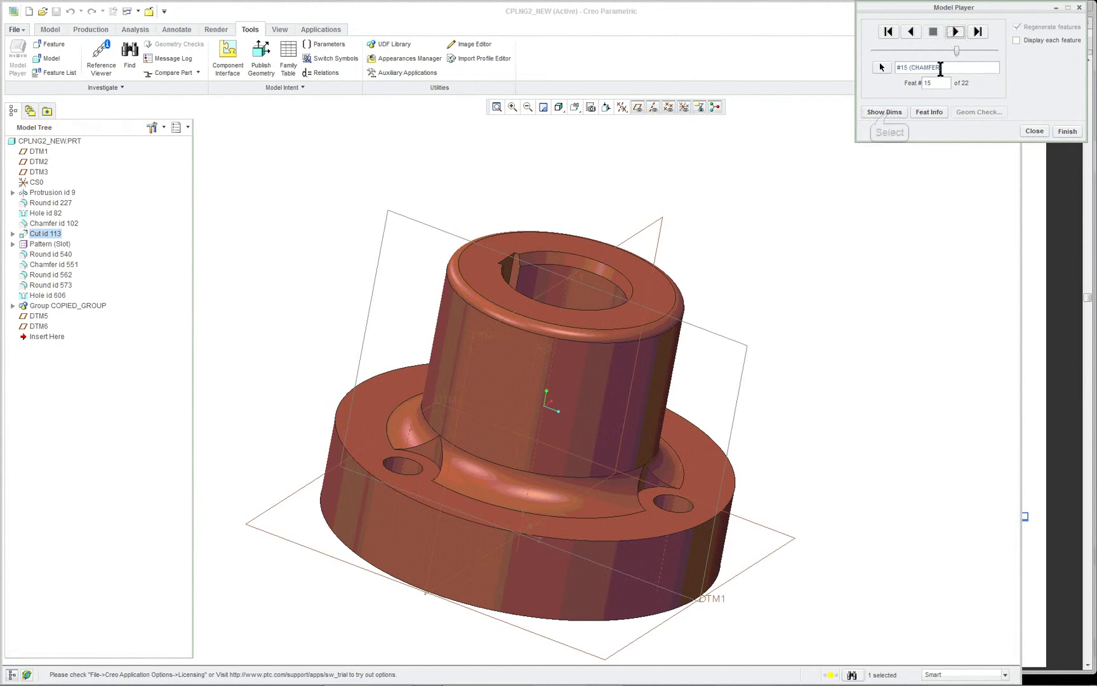
left_click(888, 112)
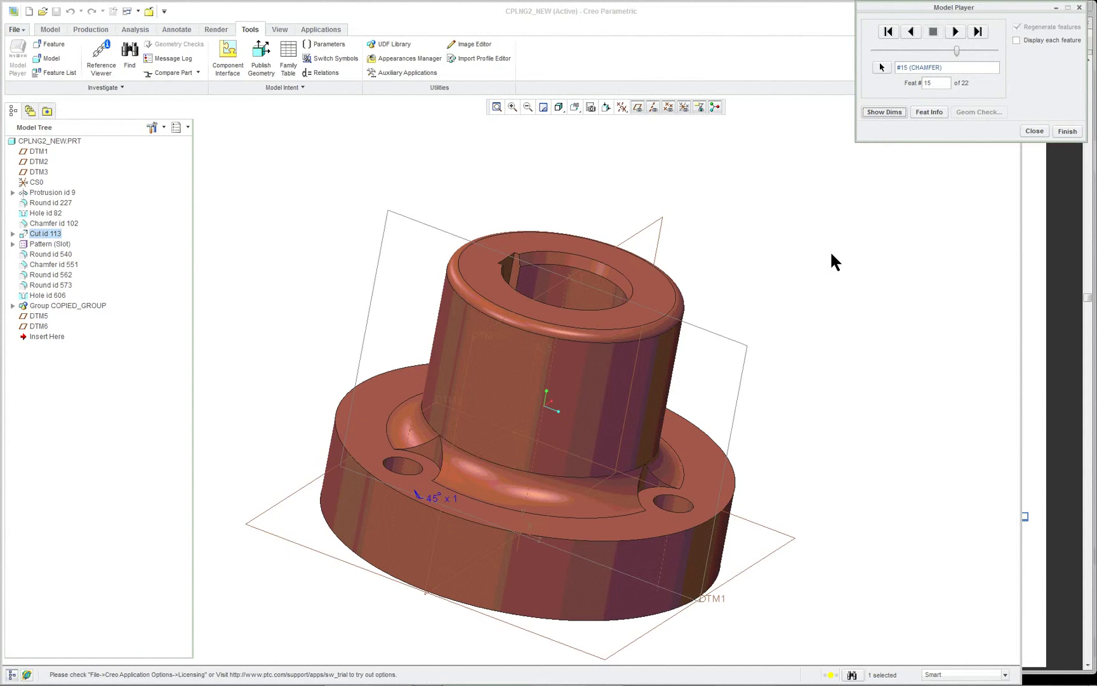
mouse_move(818, 342)
middle_mouse_down()
mouse_move(857, 267)
mouse_move(839, 196)
middle_mouse_up()
scroll(839, 196, "up", 2)
scroll(620, 307, "down", 2)
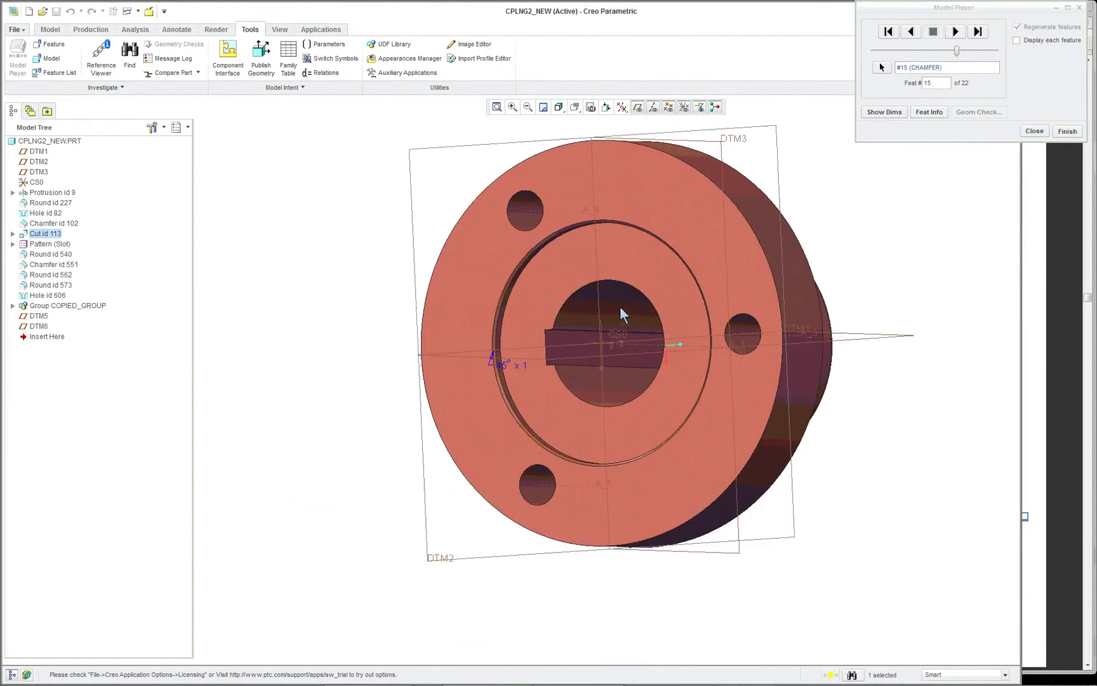
Advance through the two rounds in the flange's underside recess, features 16 and 17, displaying each one's radius dimension
left_click(956, 31)
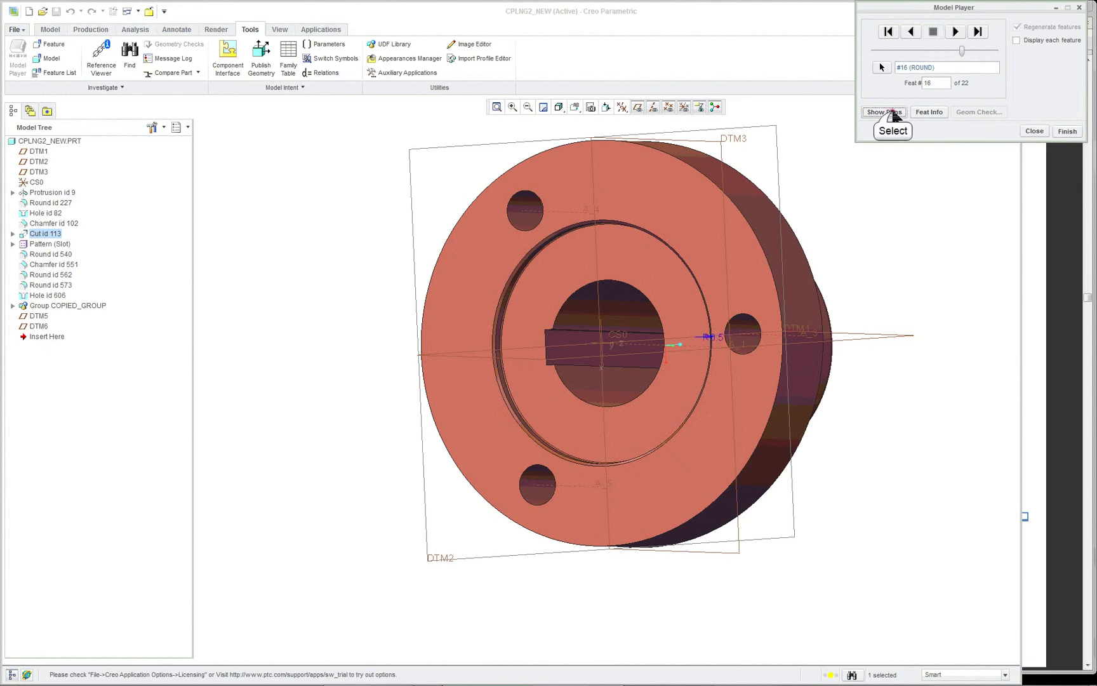
middle_click_drag(847, 196, 840, 292)
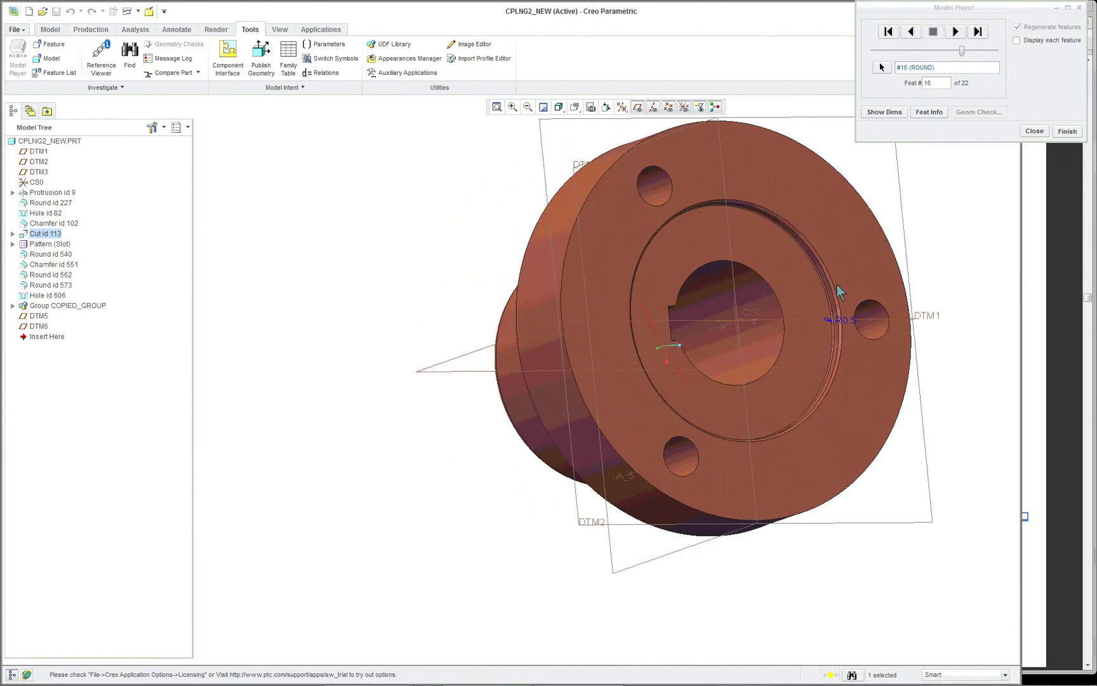
scroll(840, 318, "down", 10)
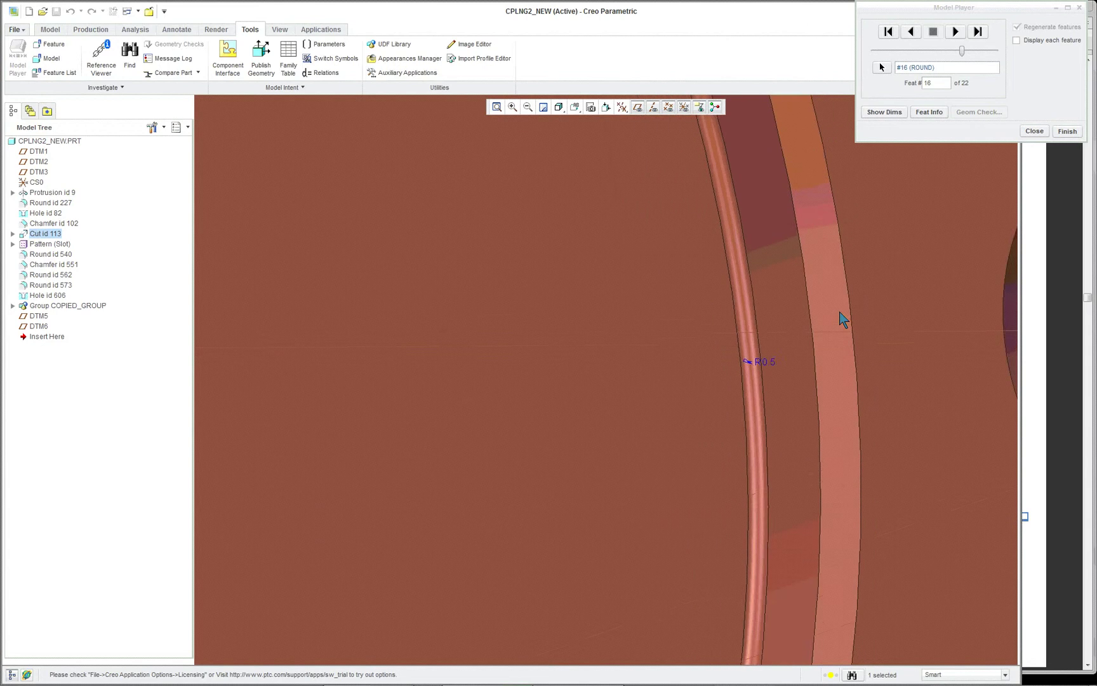
scroll(841, 318, "up", 4)
middle_click_drag(840, 318, 863, 314)
left_click(956, 32)
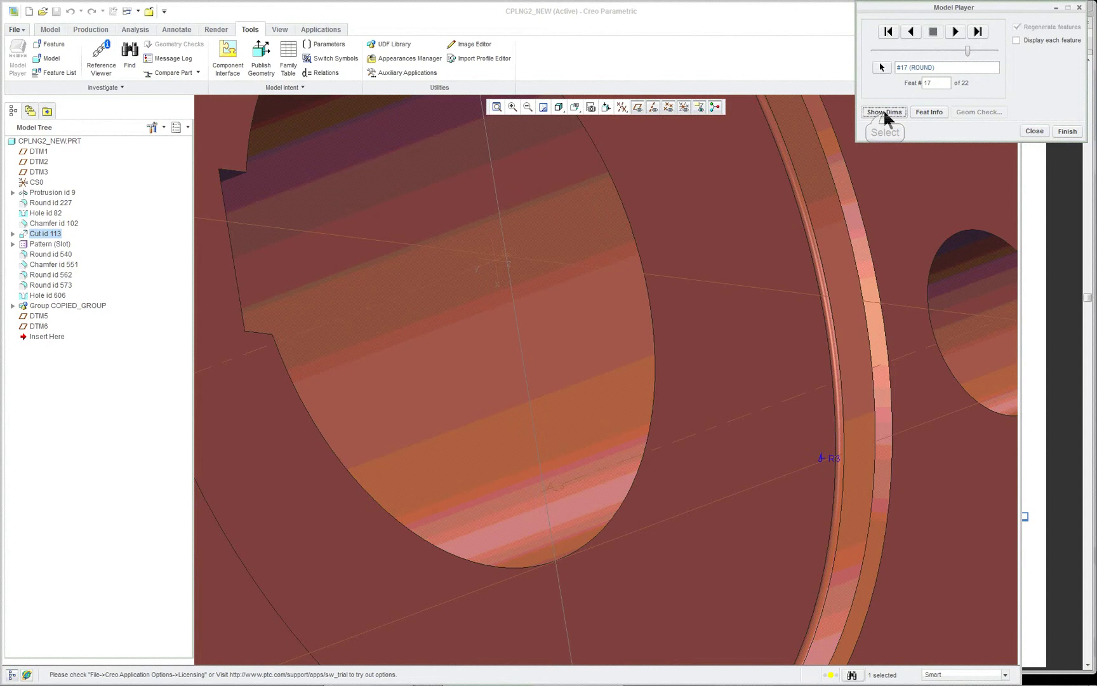
scroll(740, 265, "up", 8)
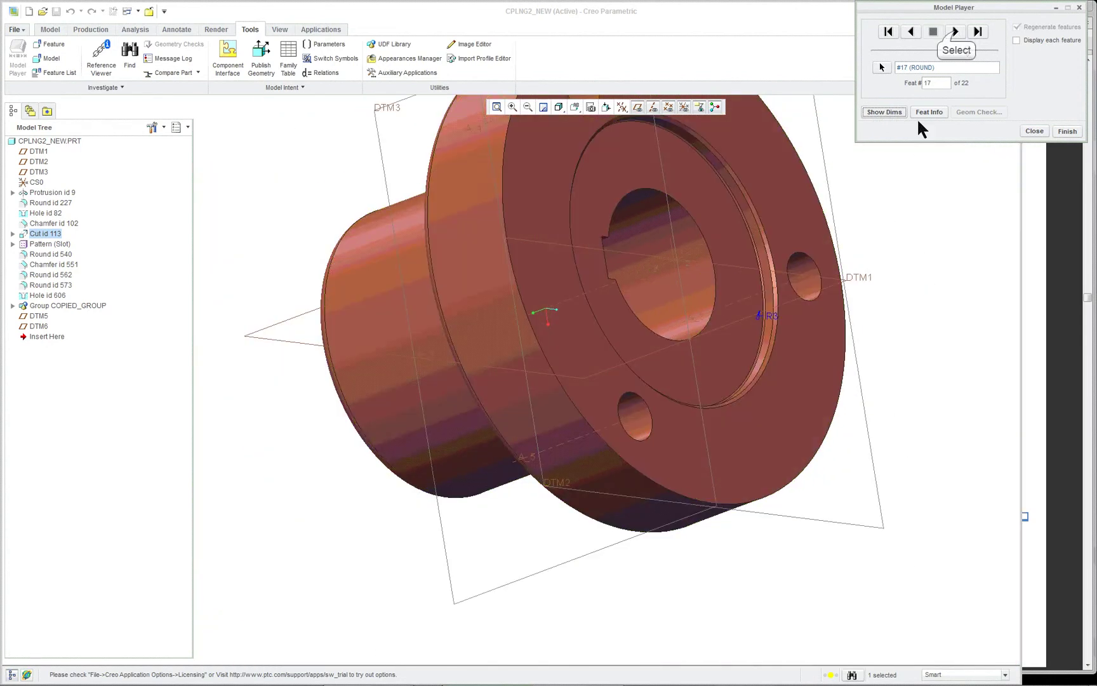
Advance the playback to the small flange hole, feature 18, and display its diameter and bolt circle dimensions
left_click(956, 32)
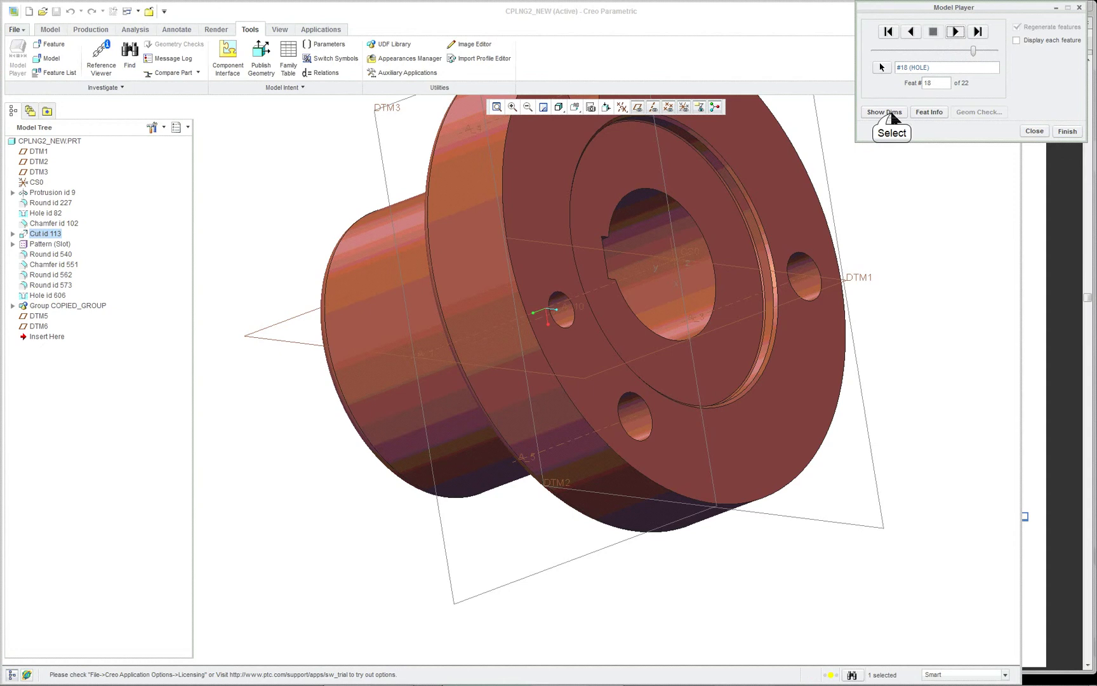
left_click(887, 112)
middle_click_drag(637, 510, 727, 385)
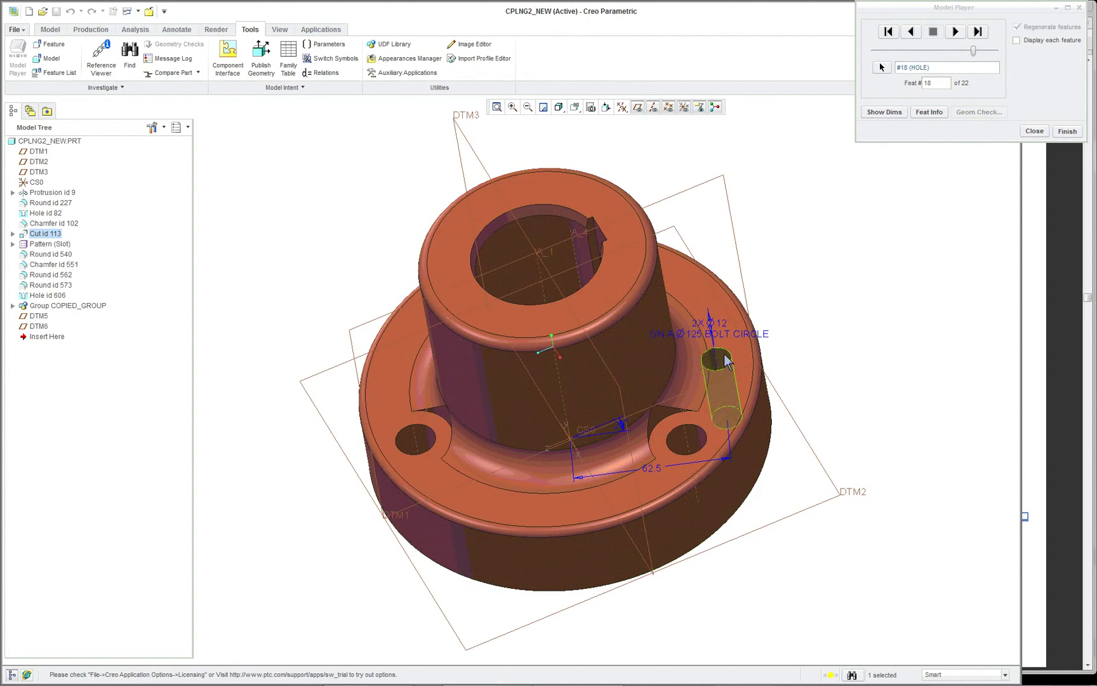
Advance through the copied group's head and its hole, features 19 and 20, displaying each one's dimensions
left_click(955, 32)
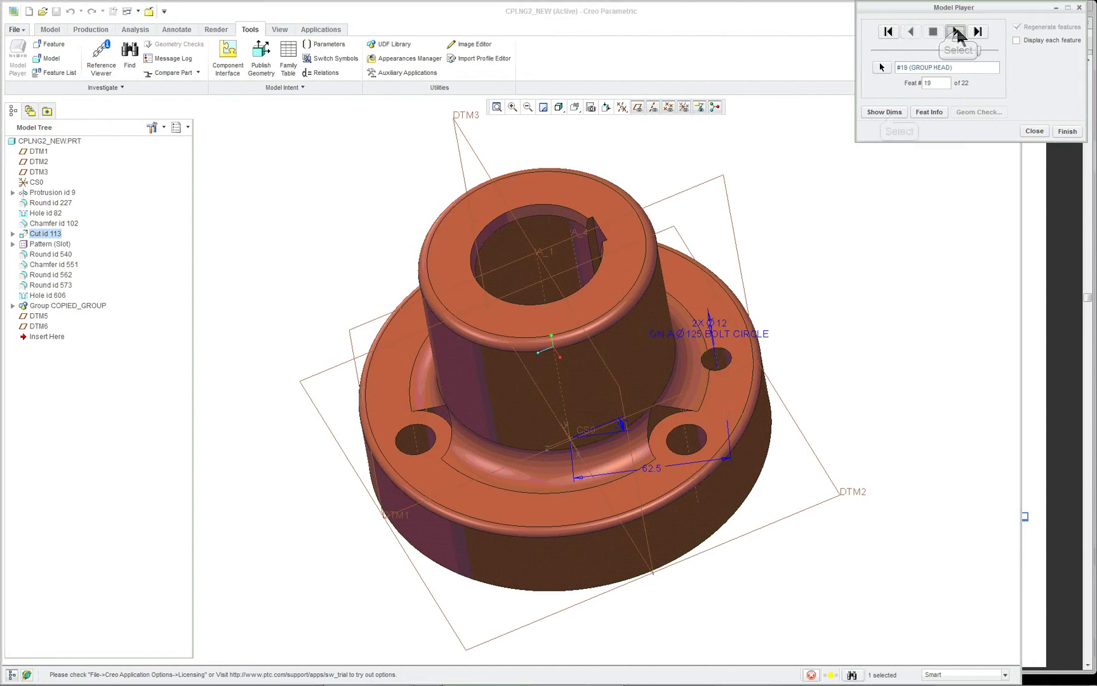
left_click(900, 113)
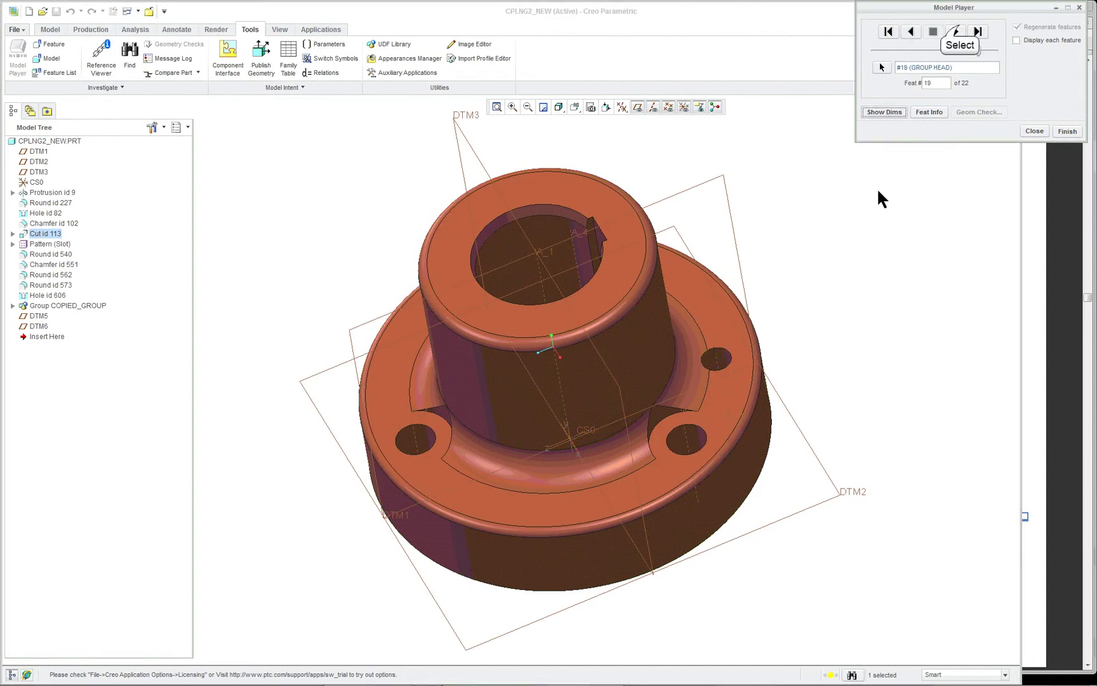
left_click(958, 32)
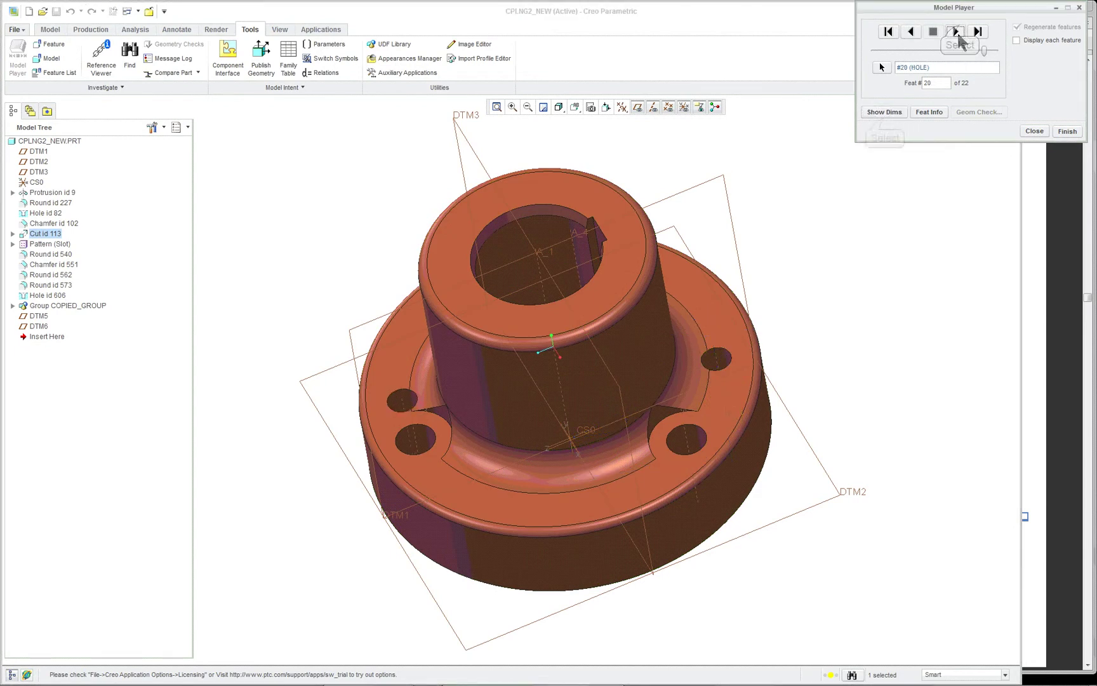
left_click(885, 113)
mouse_move(875, 245)
middle_mouse_down()
mouse_move(901, 240)
mouse_move(878, 252)
middle_mouse_up()
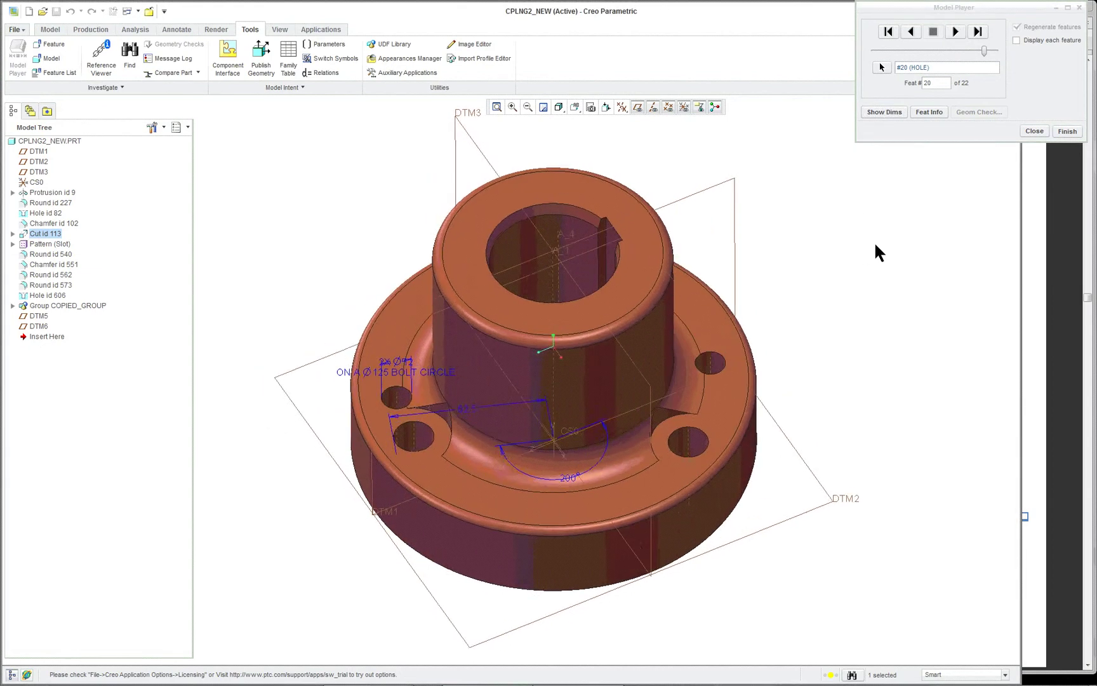
scroll(879, 252, "up", 1)
scroll(879, 254, "down", 1)
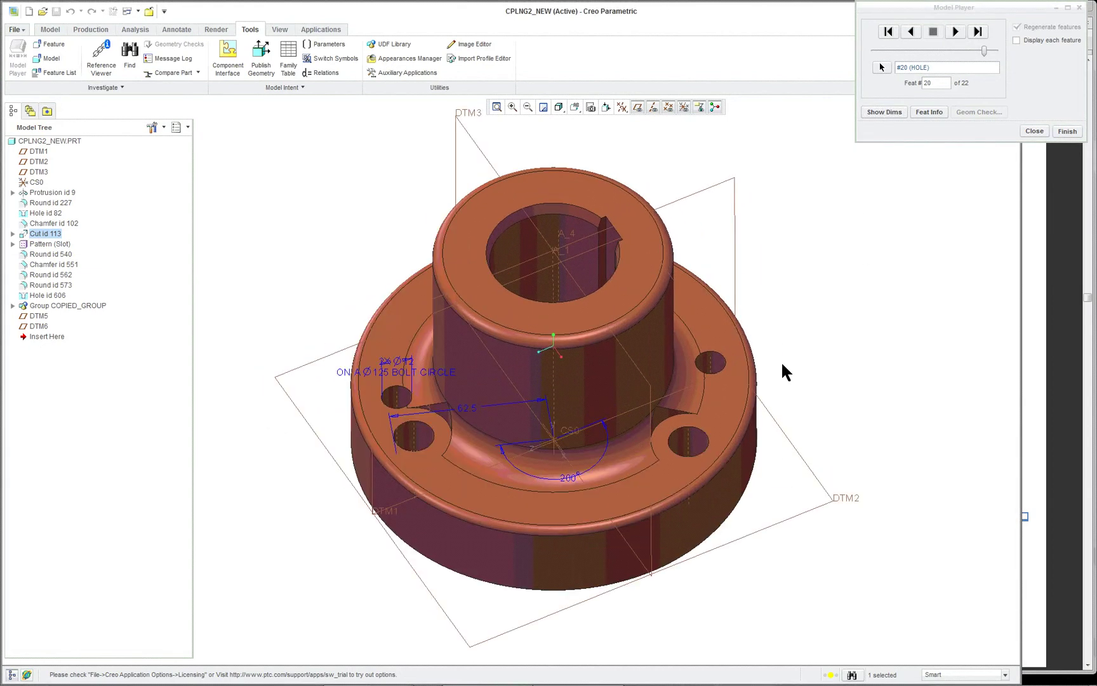
Advance the playback through the last two datum planes, features 21 and 22, and finish the model playback
left_click(955, 32)
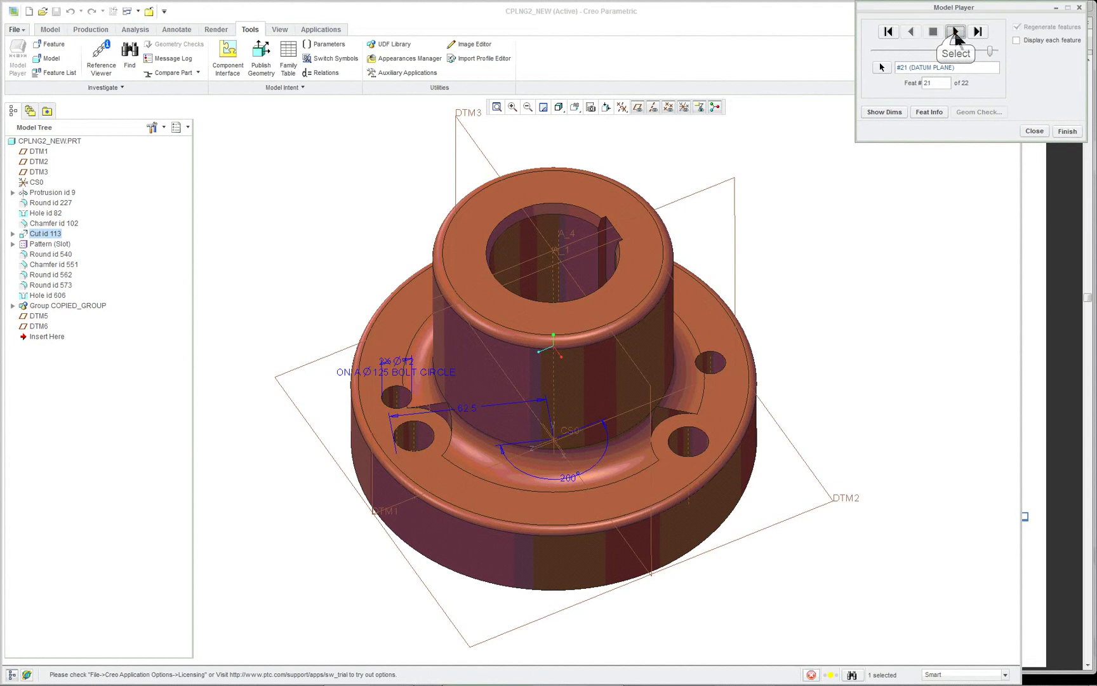
left_click(956, 32)
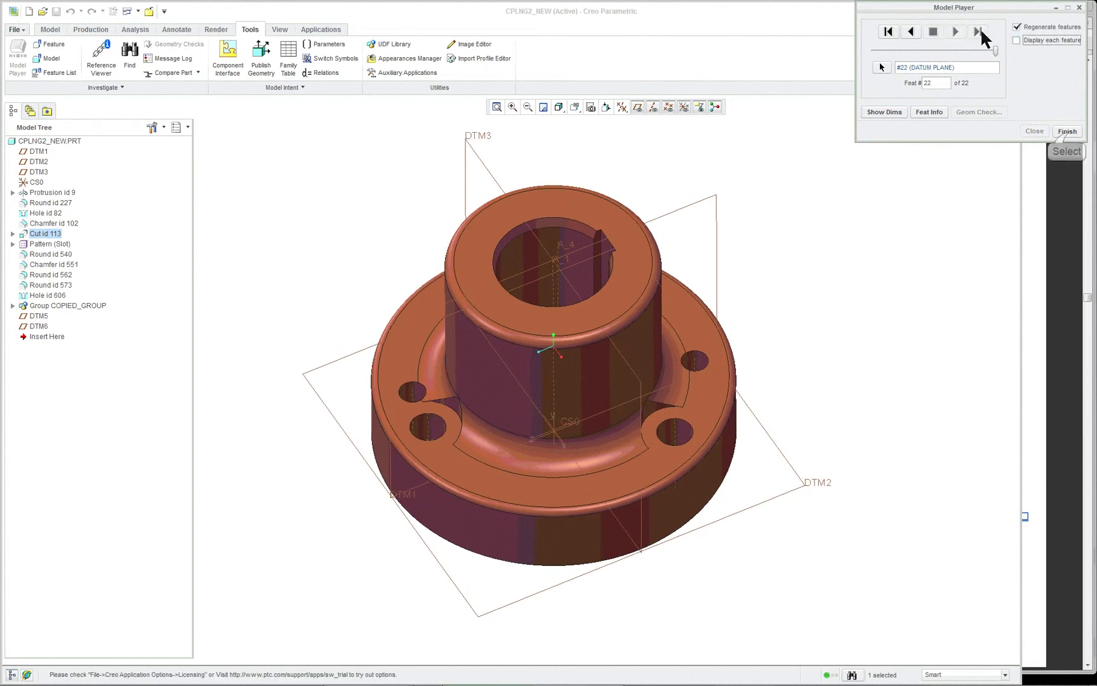
left_click(1068, 132)
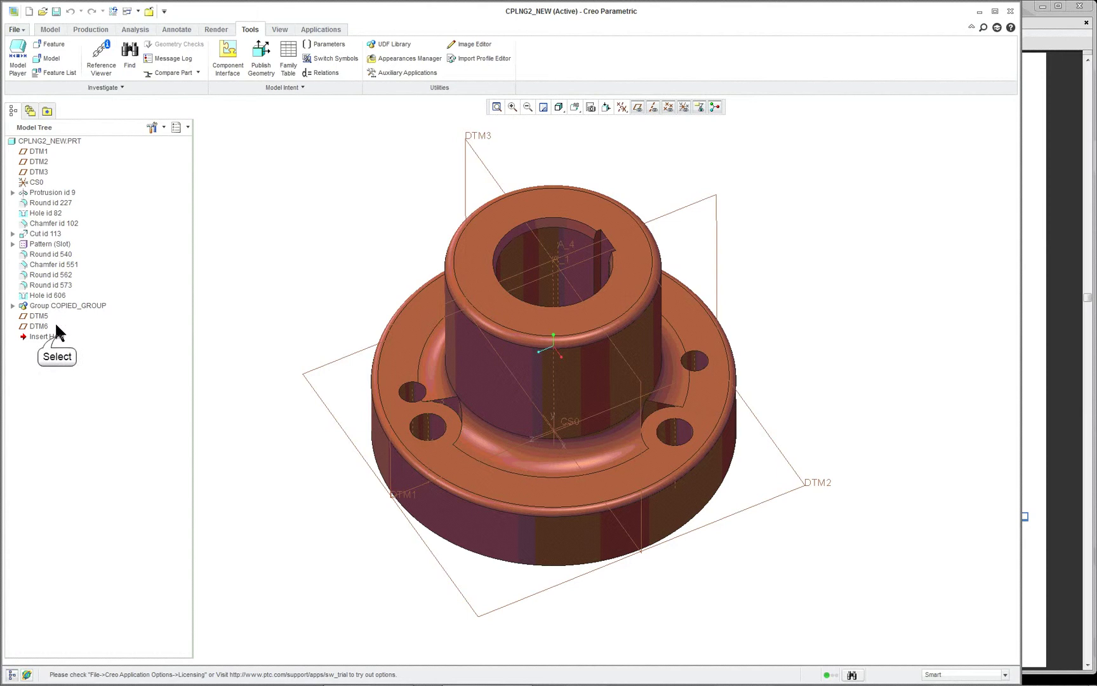
Roll the part back by moving the insertion point directly after Protrusion id 9
left_click(57, 337)
left_click_drag(51, 340, 53, 226)
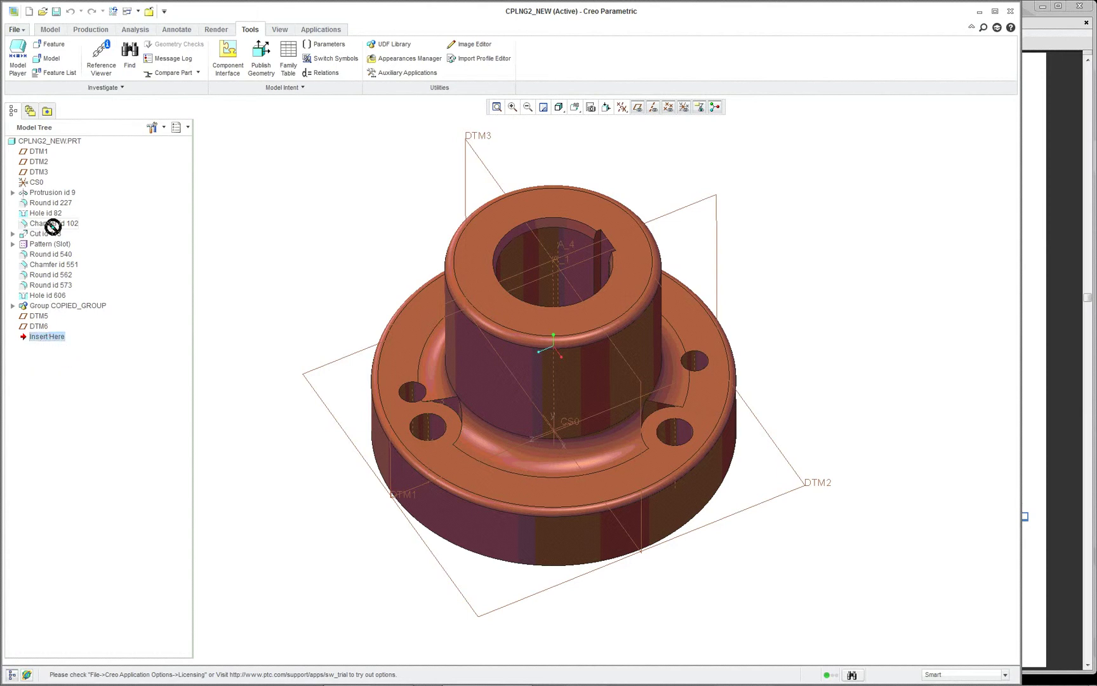
left_click(50, 29)
left_click(24, 49)
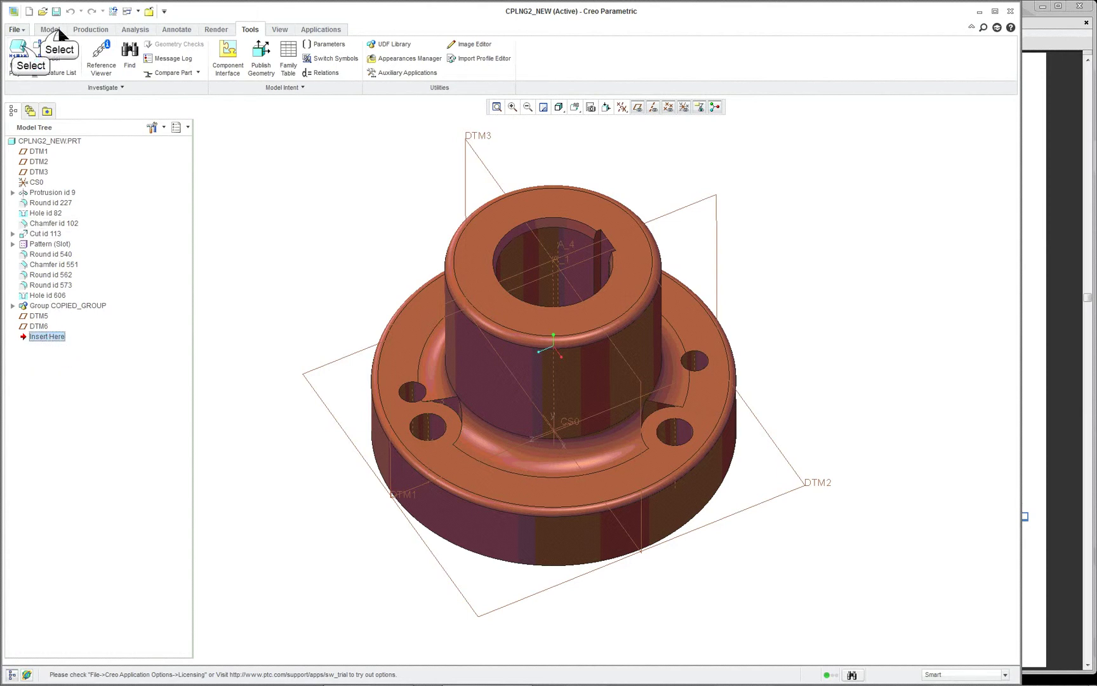
left_click(50, 339)
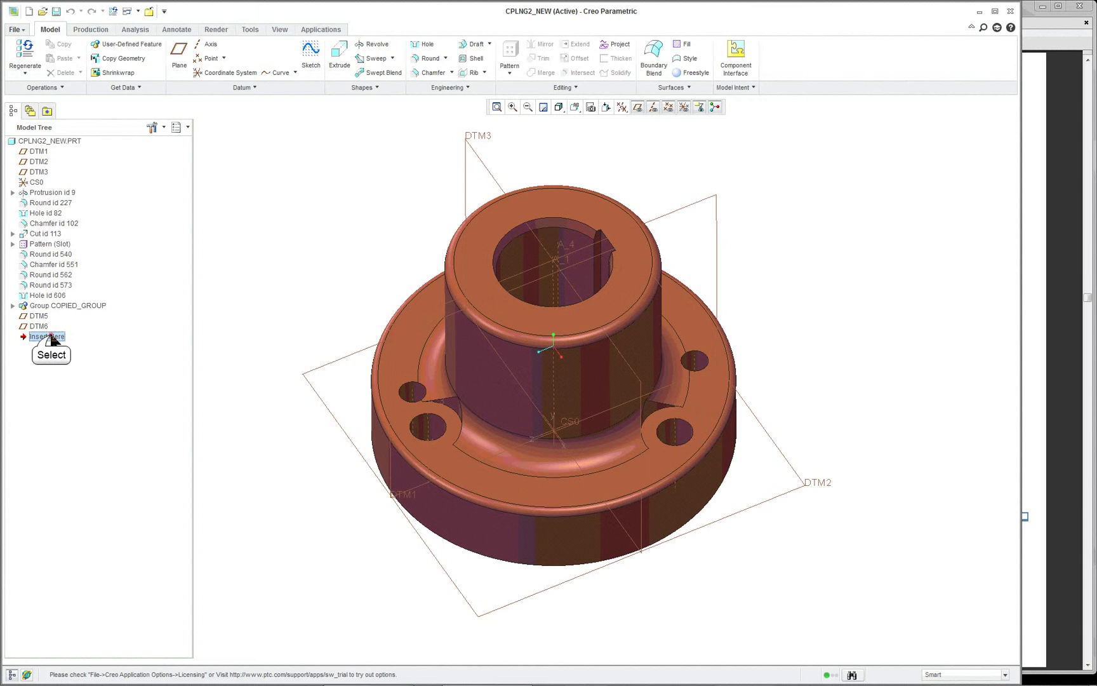
left_click_drag(51, 340, 55, 248)
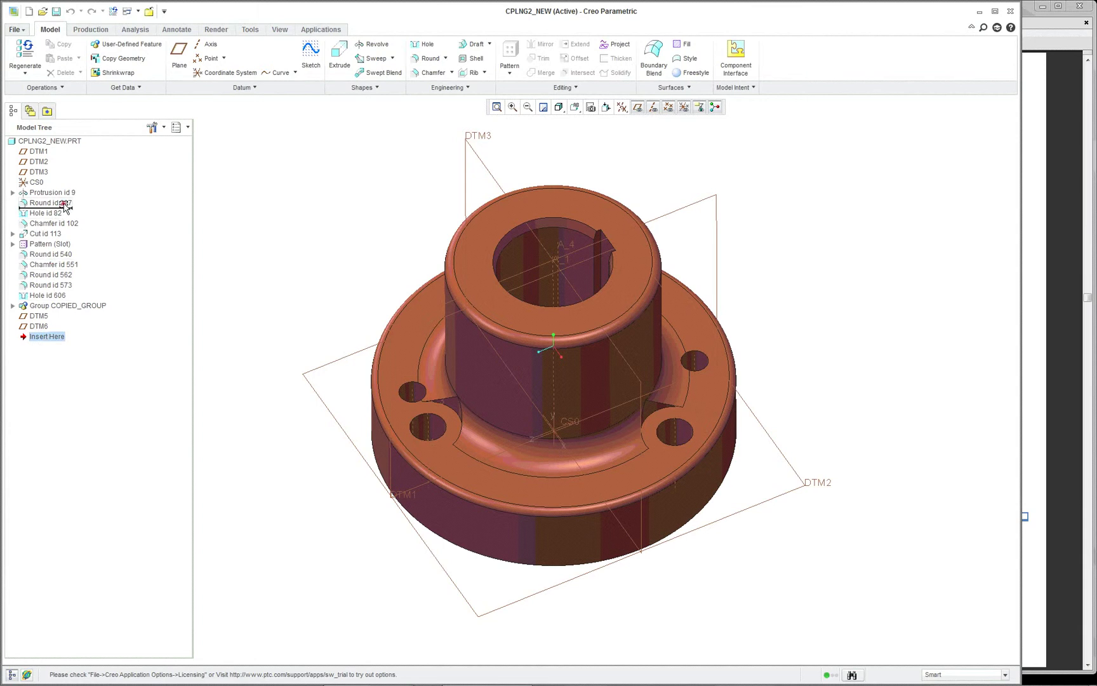
left_click_drag(67, 197, 66, 195)
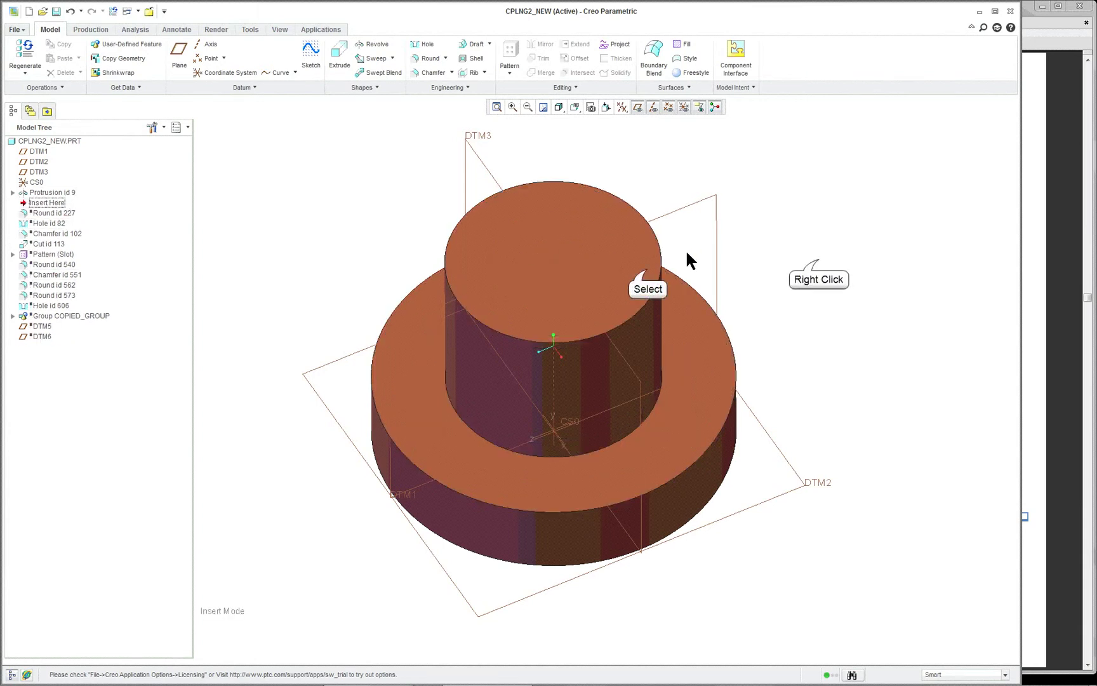
Open the definition of the base revolved protrusion and bring up its internal section sketch for editing
right_click(819, 268)
left_click(837, 338)
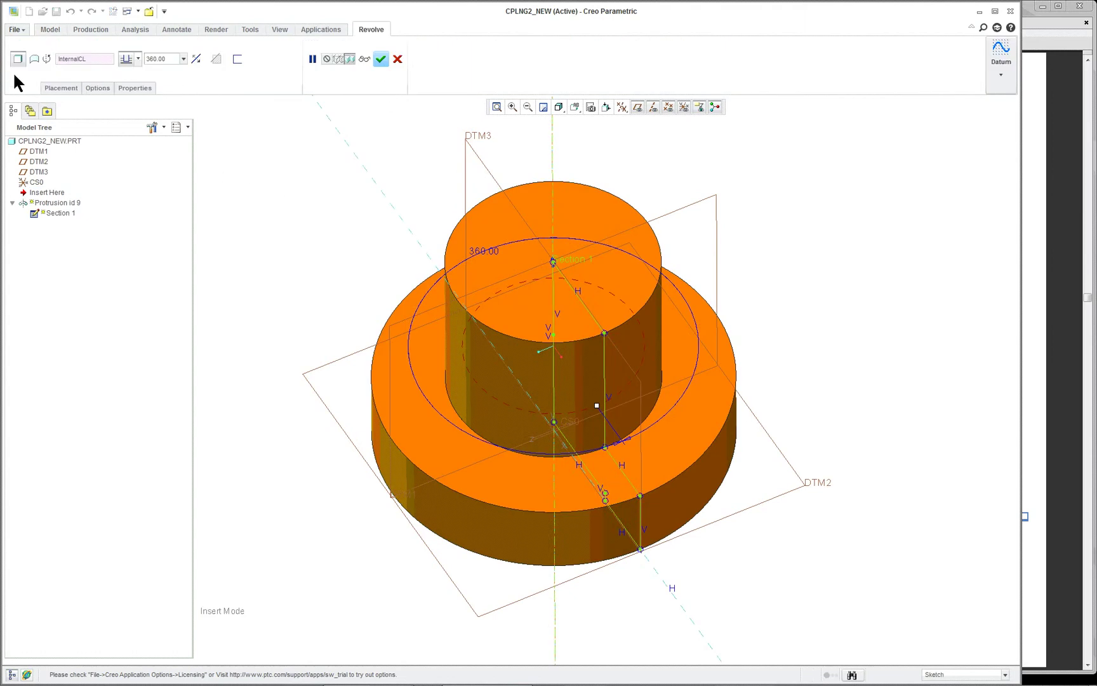
left_click(64, 89)
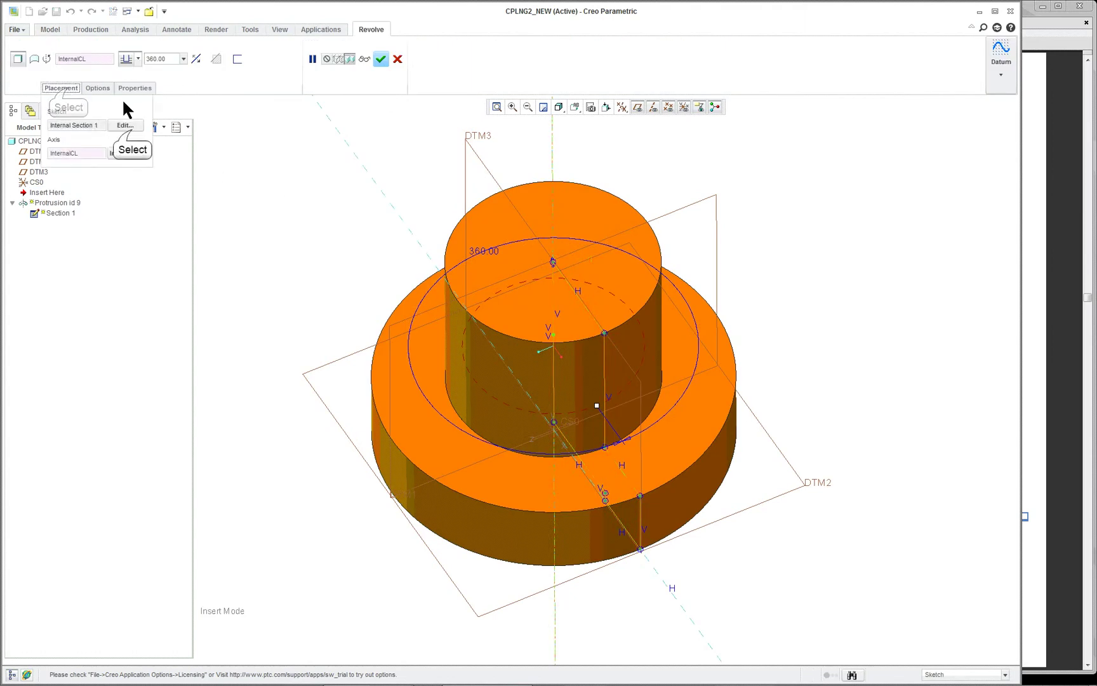
left_click(125, 125)
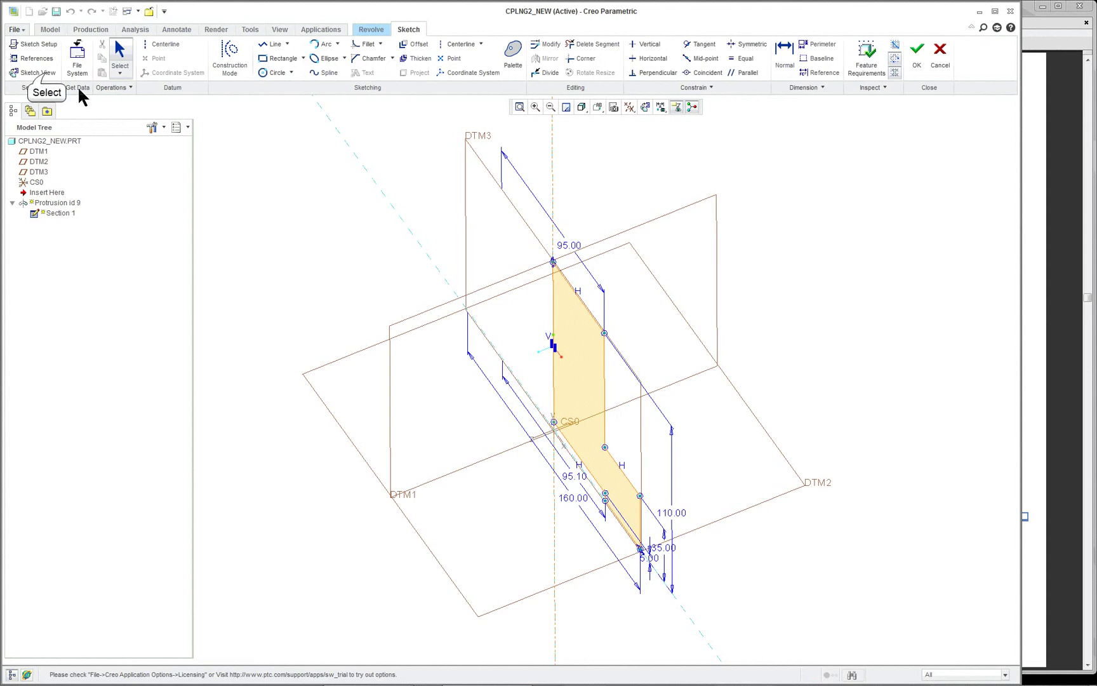
Orient the section sketch parallel to the screen, examine its profile dimensions, and accept the sketch and the revolve without edits
left_click(47, 74)
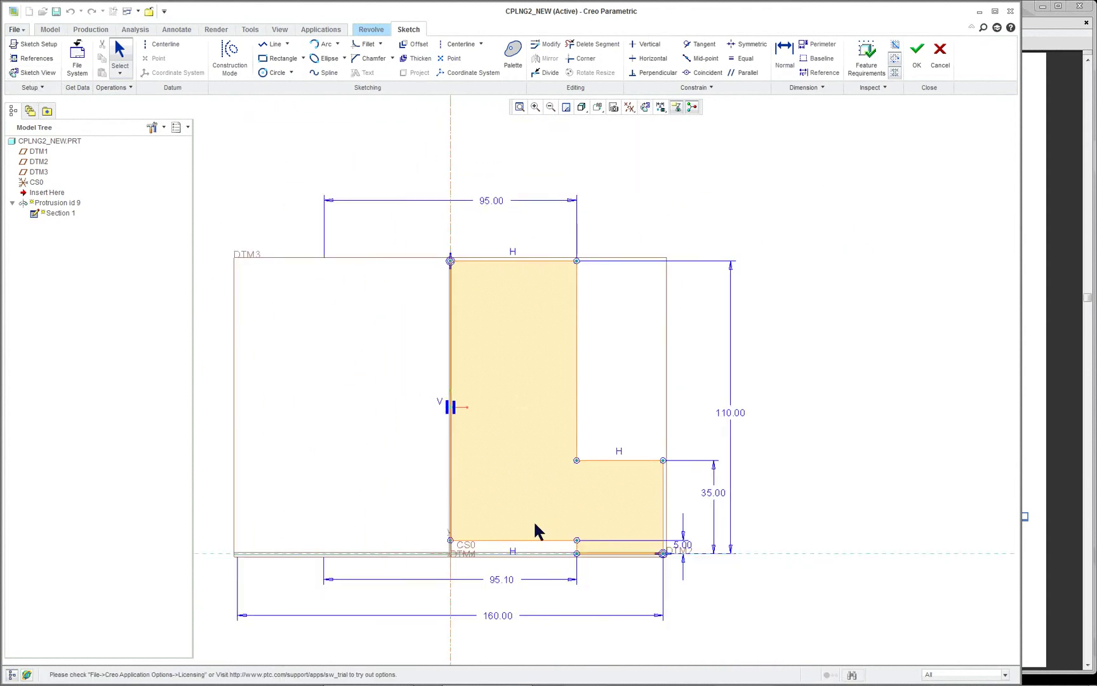
scroll(499, 613, "up", 1)
scroll(498, 607, "down", 1)
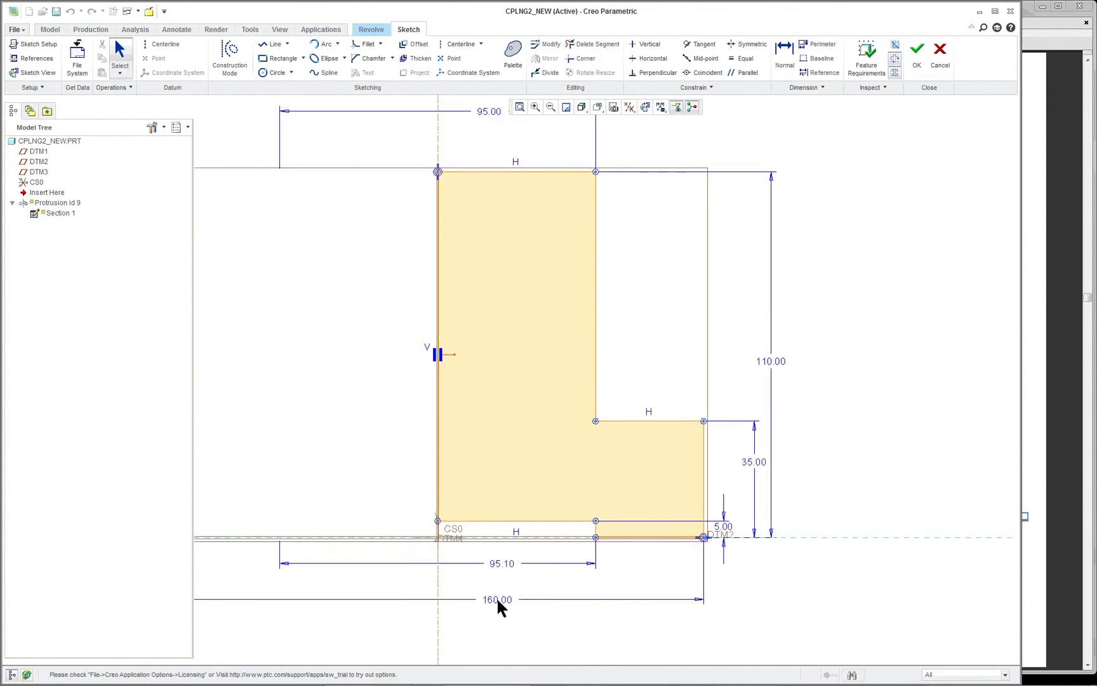
scroll(705, 430, "down", 1)
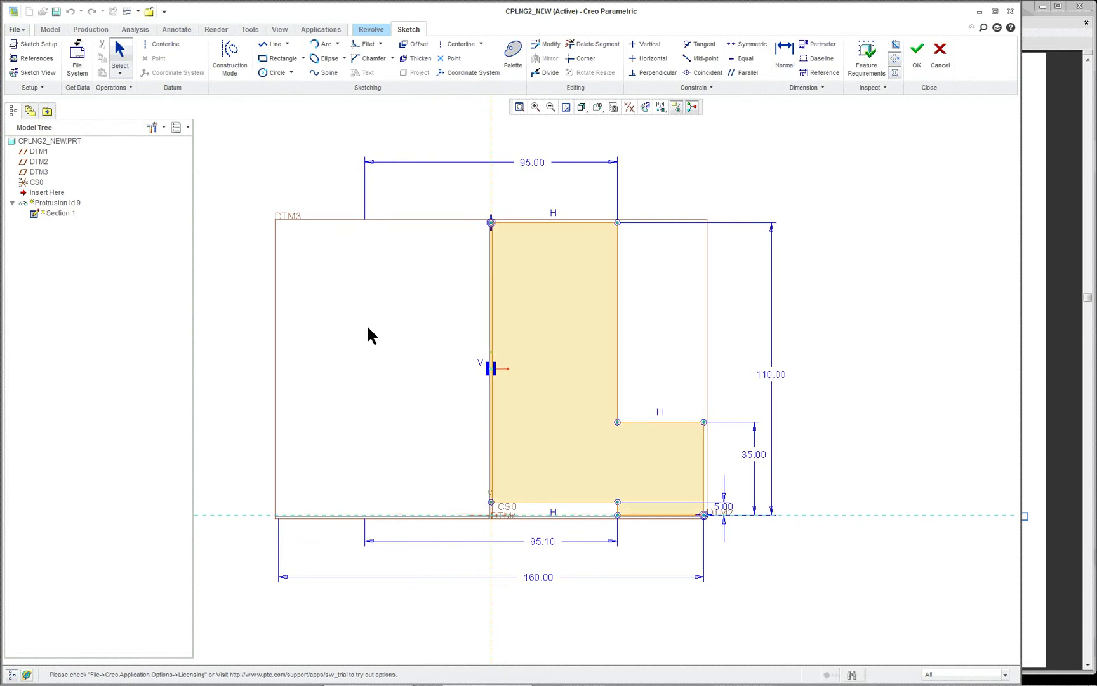
left_click(918, 51)
middle_click(374, 163)
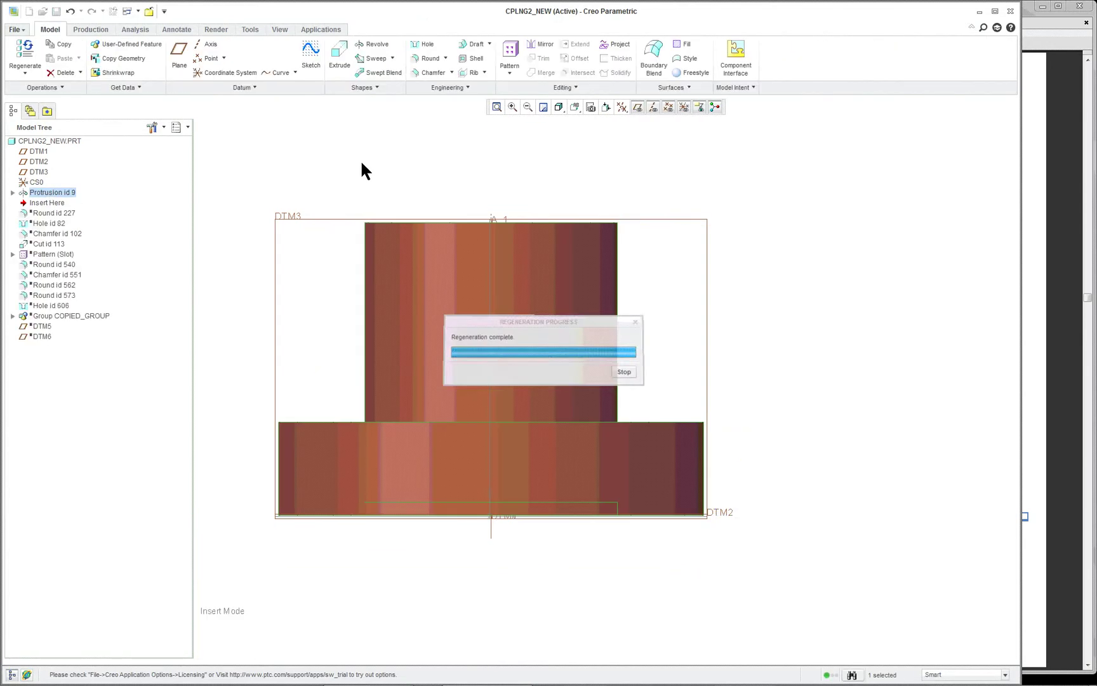
Move the insertion point past Round id 227 and on to directly after Hole id 82, restoring both features
left_click_drag(56, 204, 54, 218)
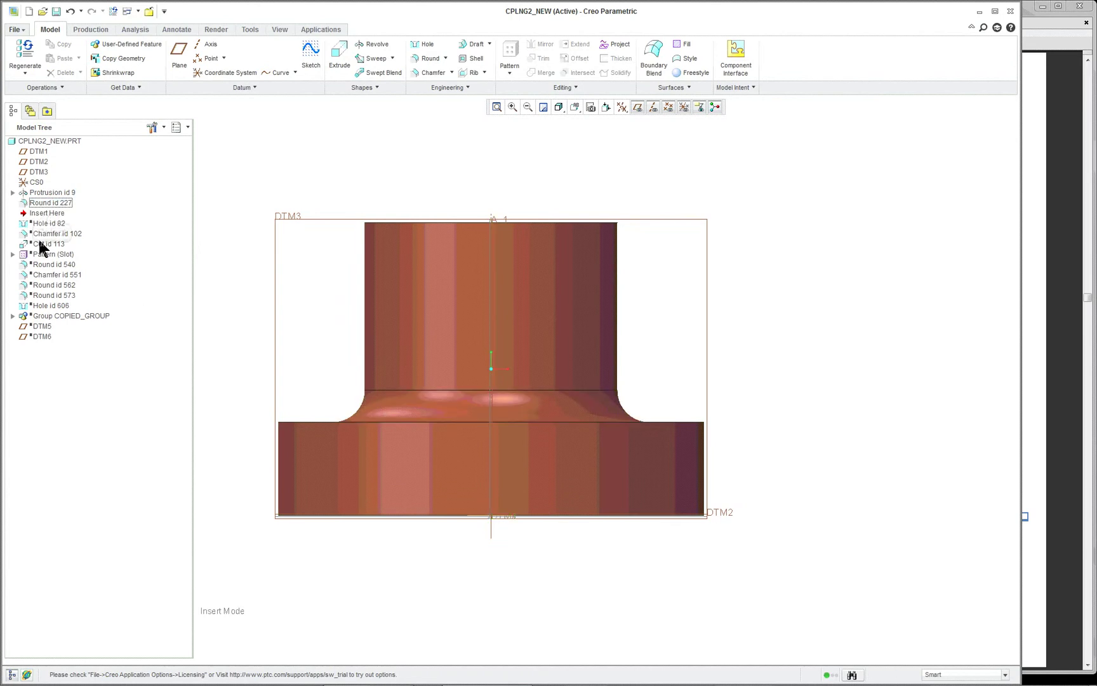
left_click_drag(53, 217, 52, 227)
middle_click_drag(320, 279, 329, 375)
Open the definition of Hole id 82, examine its coaxial placement references and diameter, and accept the hole without edits
right_click(640, 252)
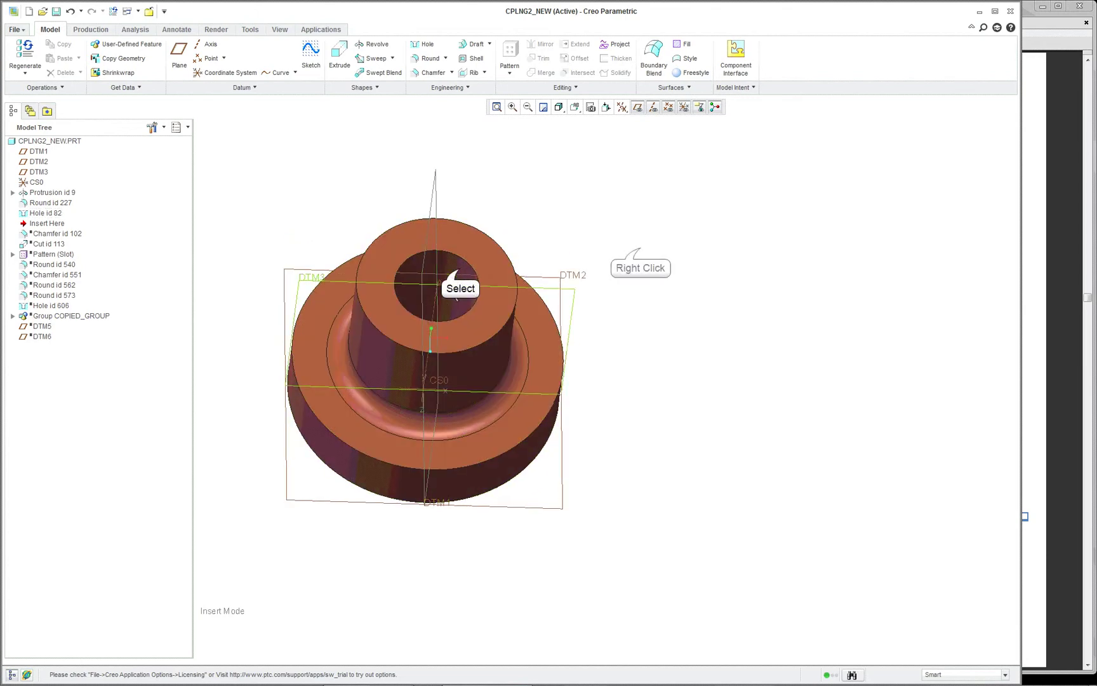
left_click(687, 334)
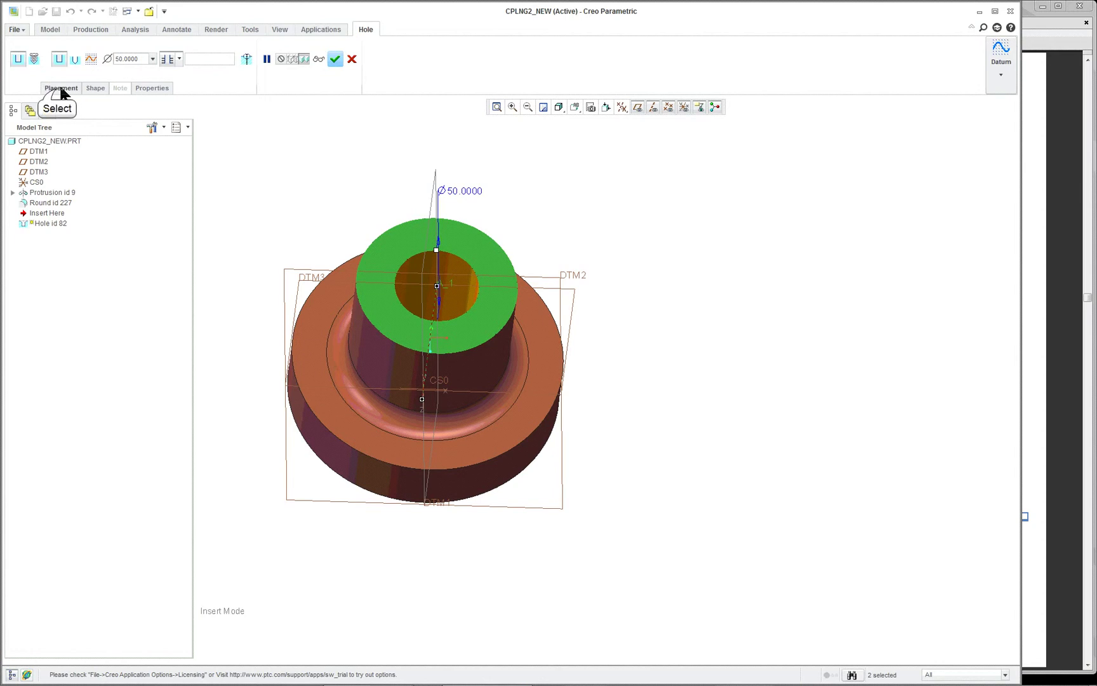
left_click(61, 88)
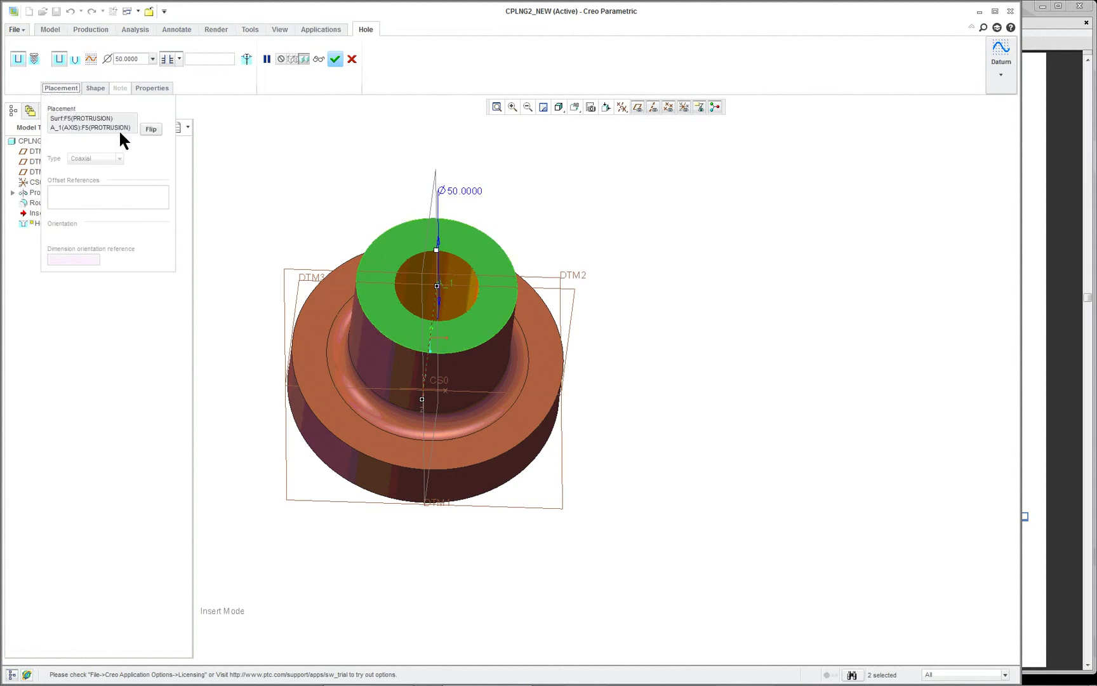
middle_click_drag(312, 204, 427, 115)
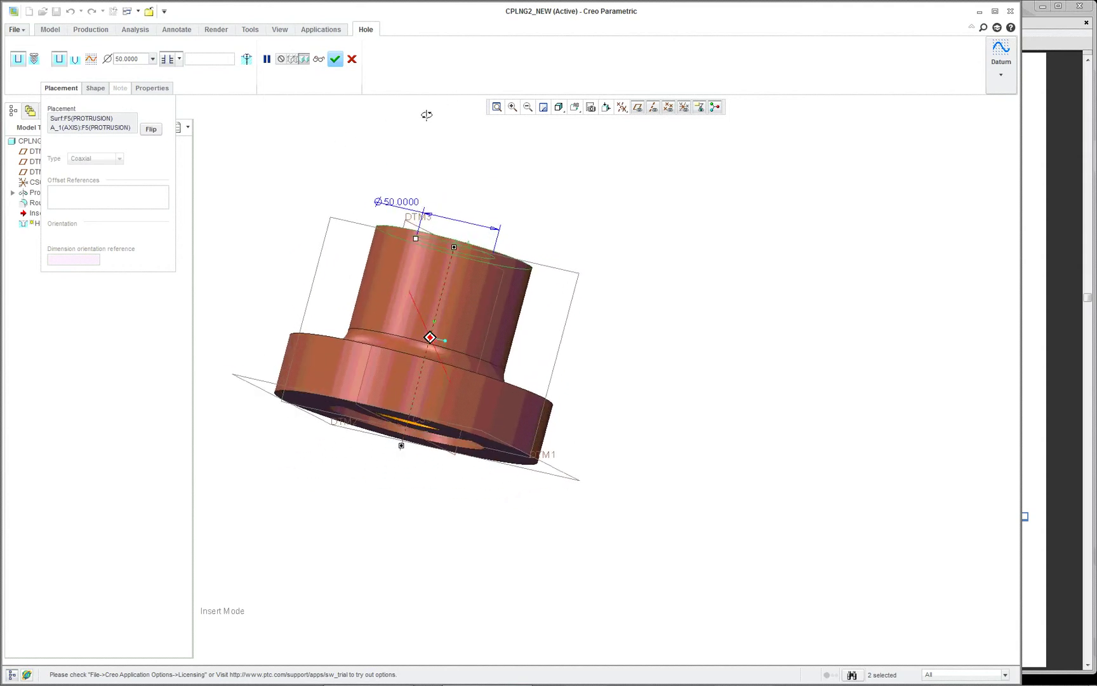
left_click(336, 60)
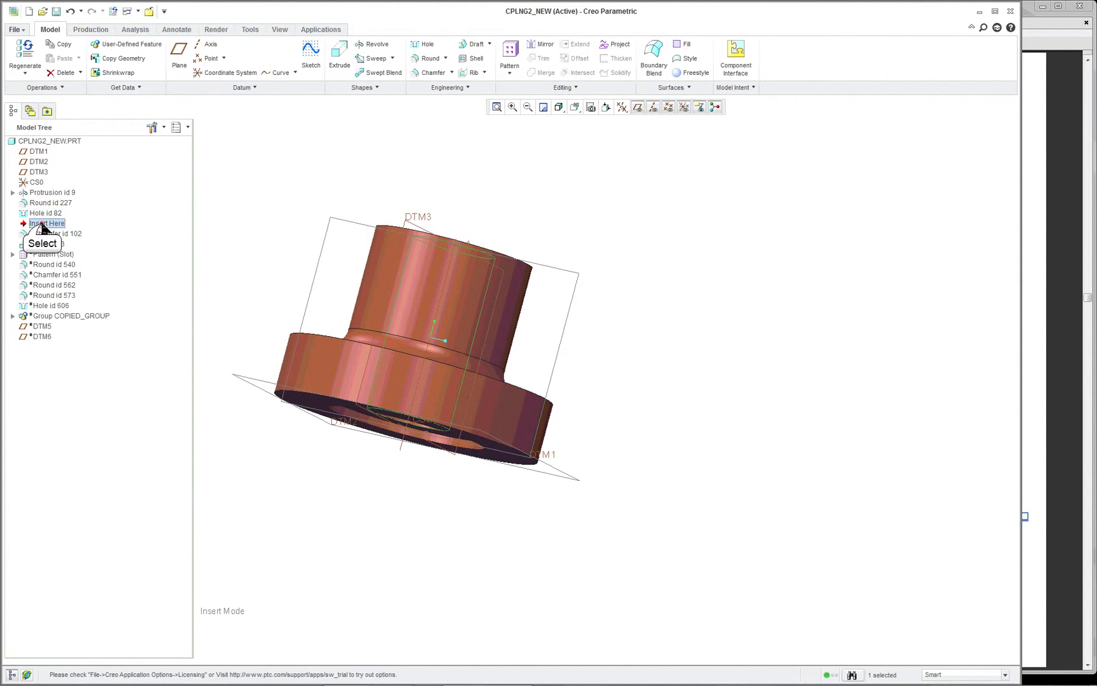
Move the insertion point past Chamfer id 102, inspect the bore chamfer, and move it on past Cut id 113
left_click_drag(44, 223, 48, 234)
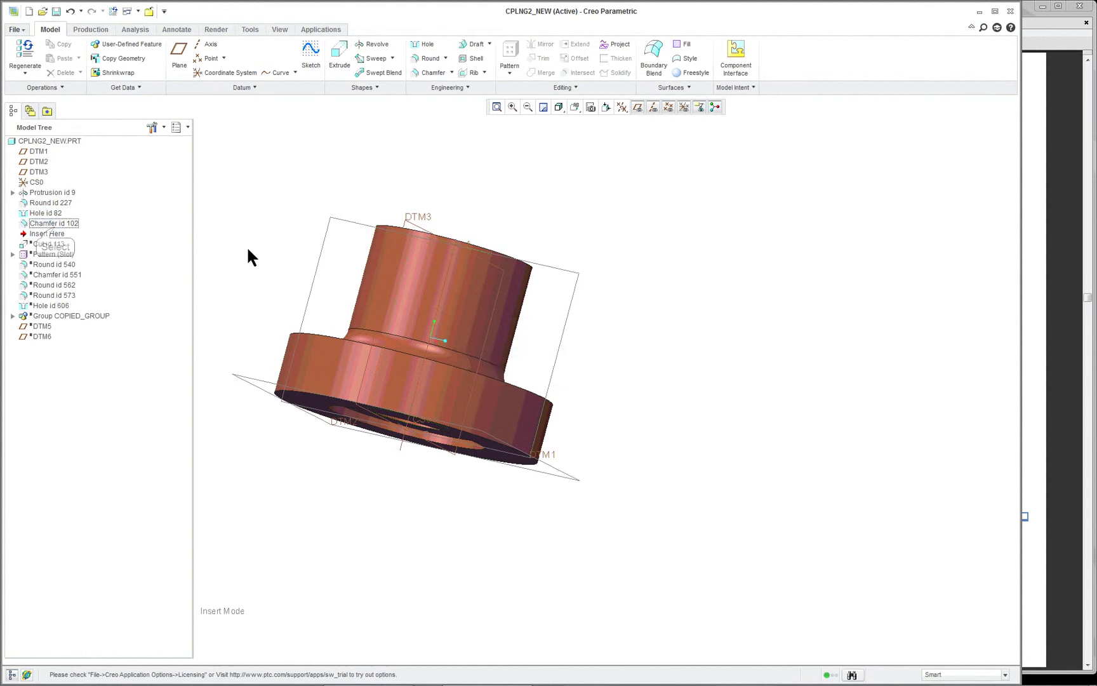
left_click(55, 227)
middle_click_drag(276, 246, 260, 273)
scroll(402, 274, "down", 4)
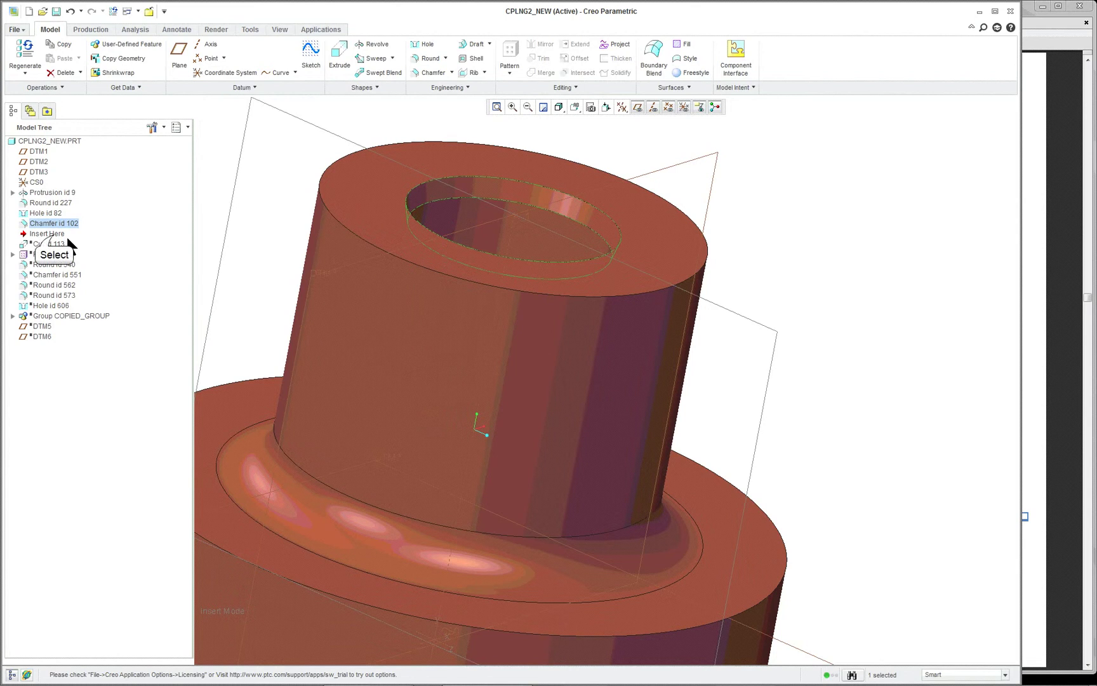
left_click_drag(47, 234, 56, 247)
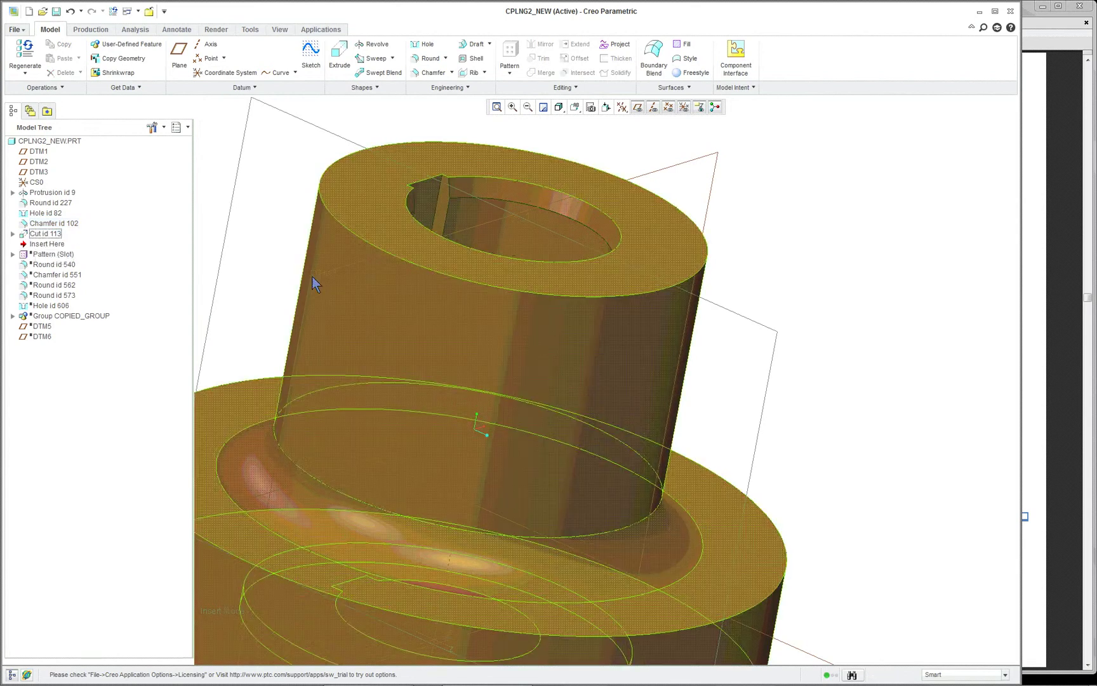
Open the definition of the keyway cut, bring up its internal section sketch, and orient the sketch parallel to the screen
left_click(436, 203)
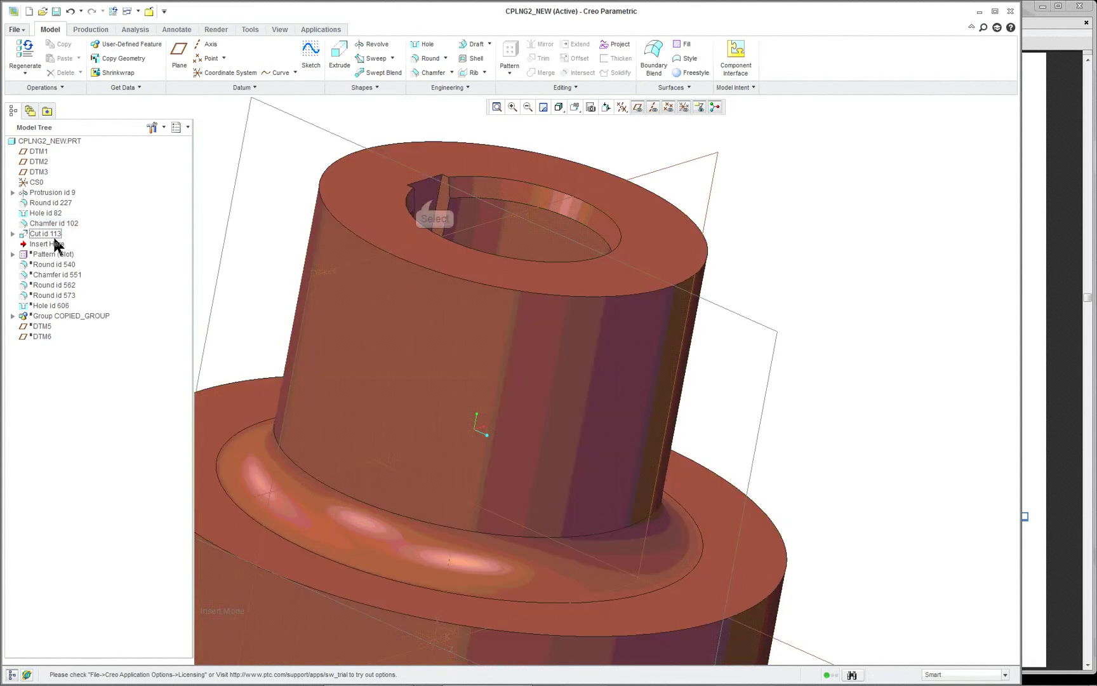
right_click(812, 175)
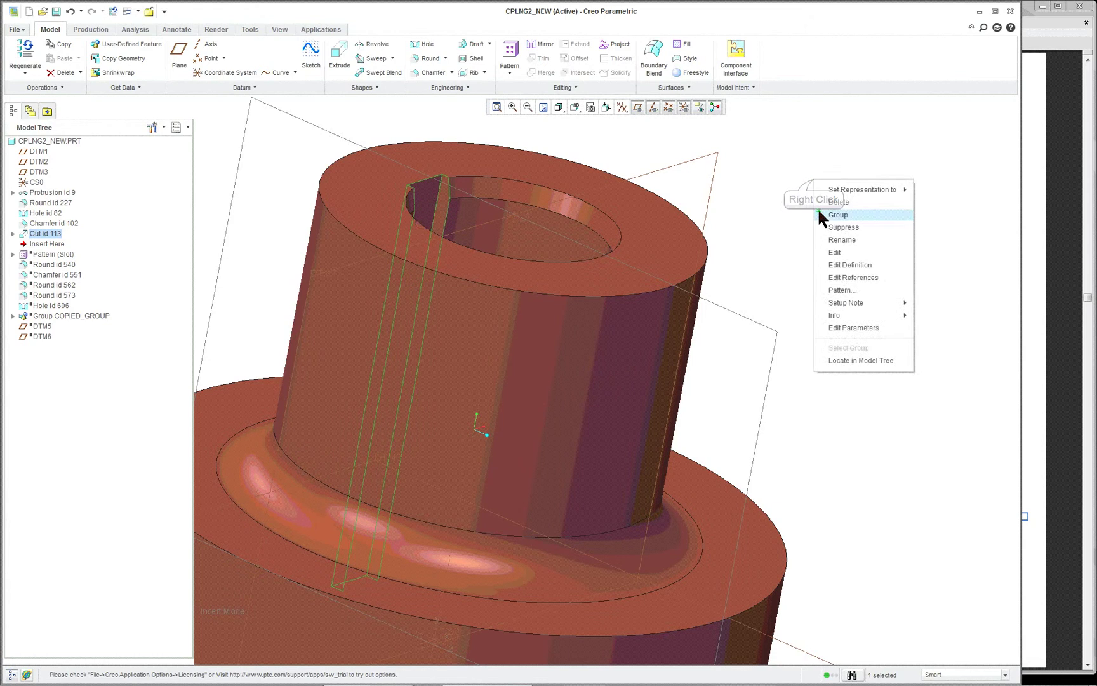
left_click(839, 262)
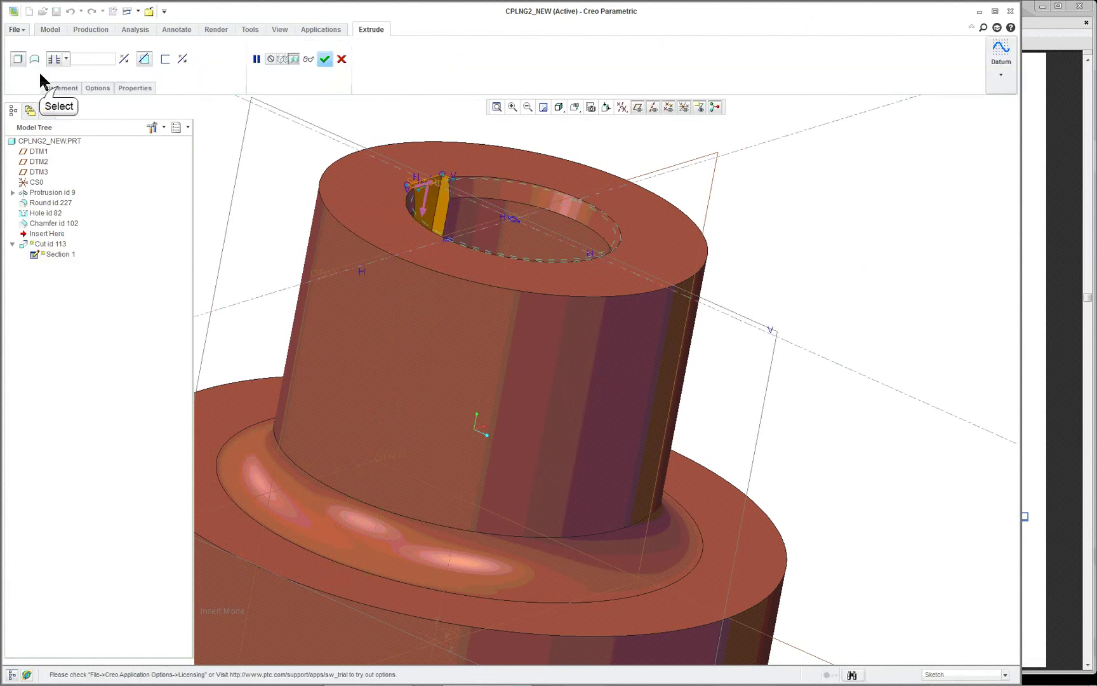
left_click(61, 88)
left_click(154, 125)
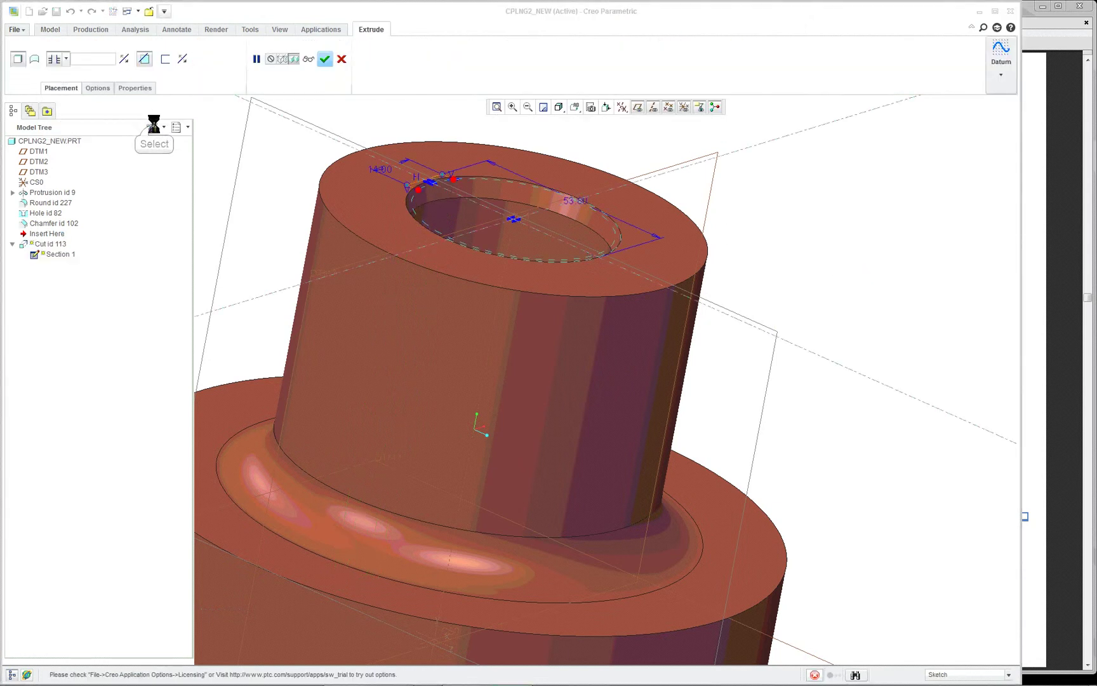
left_click(30, 73)
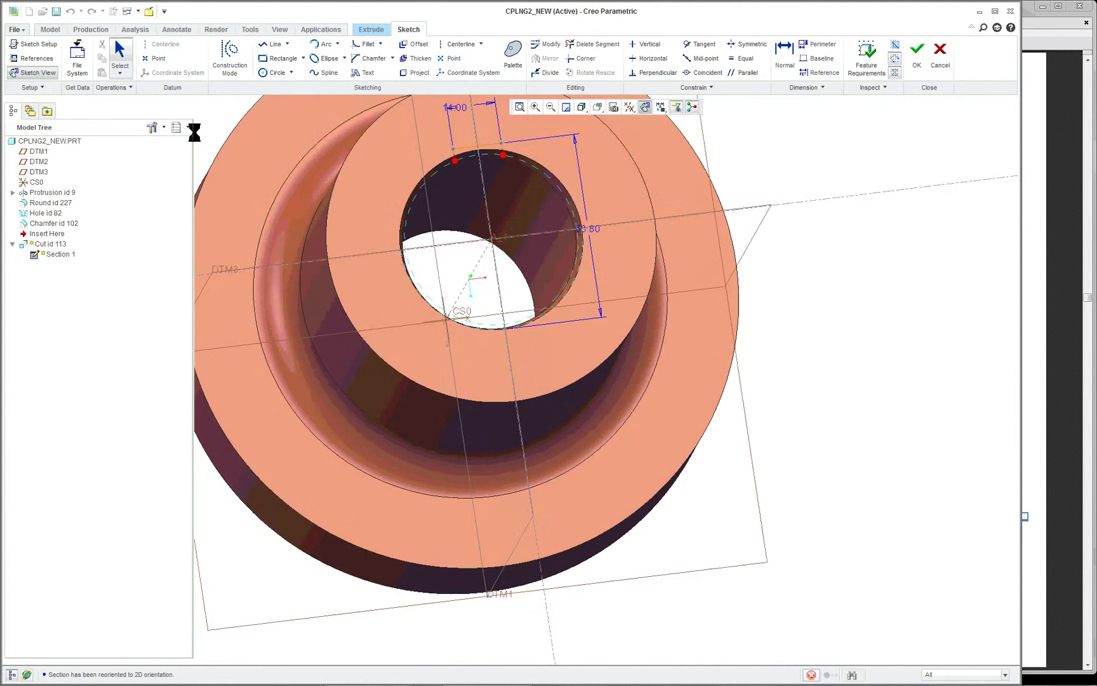
Examine the keyway section's dimensions and constraints, and accept the sketch and the cut without edits
scroll(344, 108, "down", 5)
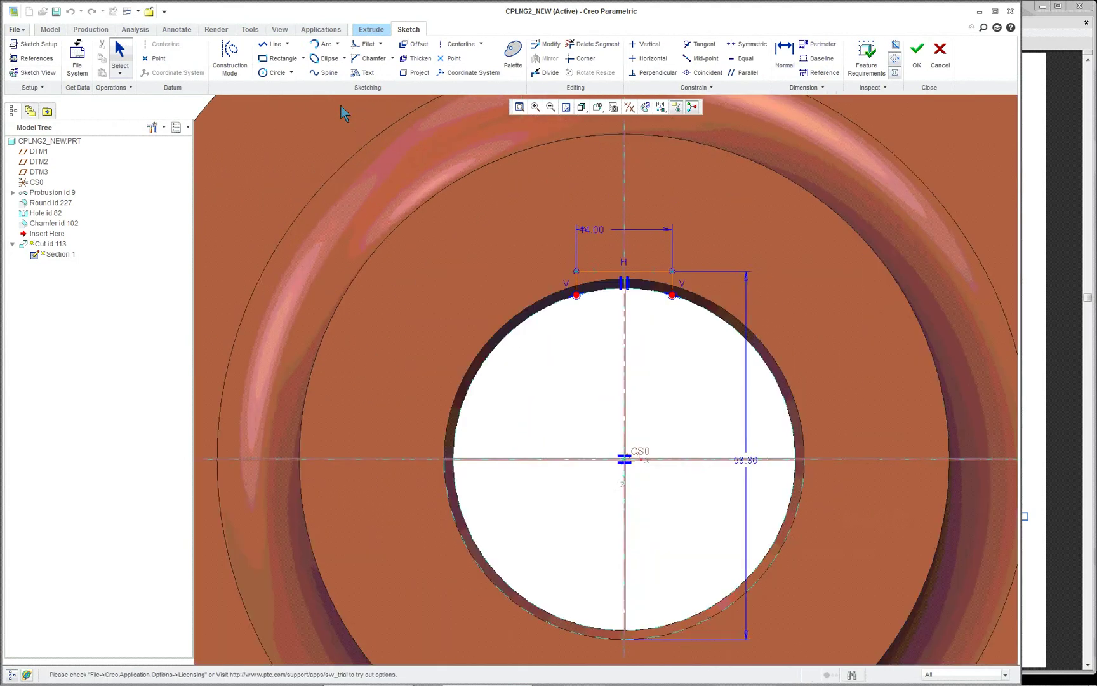
scroll(345, 108, "up", 2)
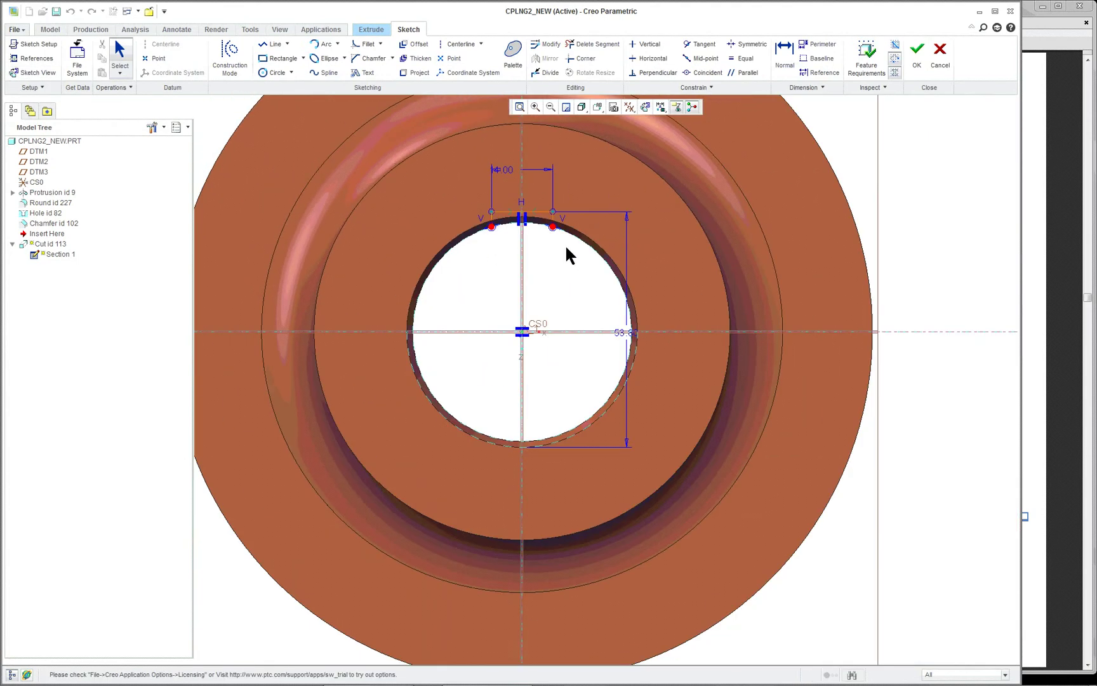
left_click(919, 51)
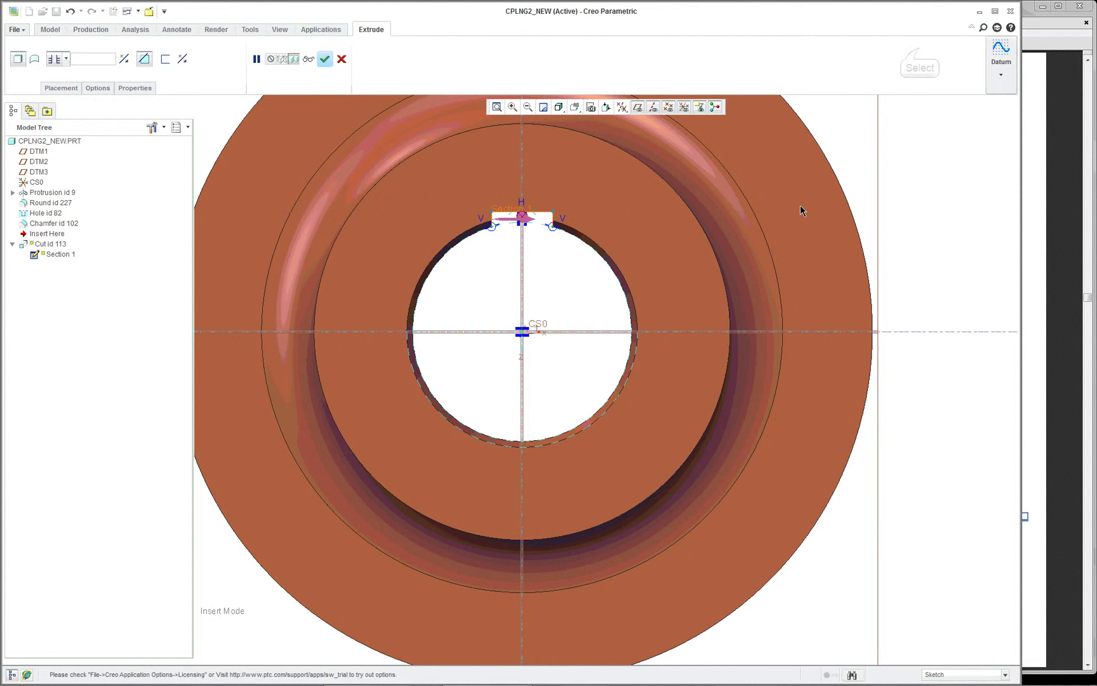
middle_click(704, 257)
Start a new extrude with material removal after the keyway cut, using DTM3 as its sketch plane
key("ctrl+d")
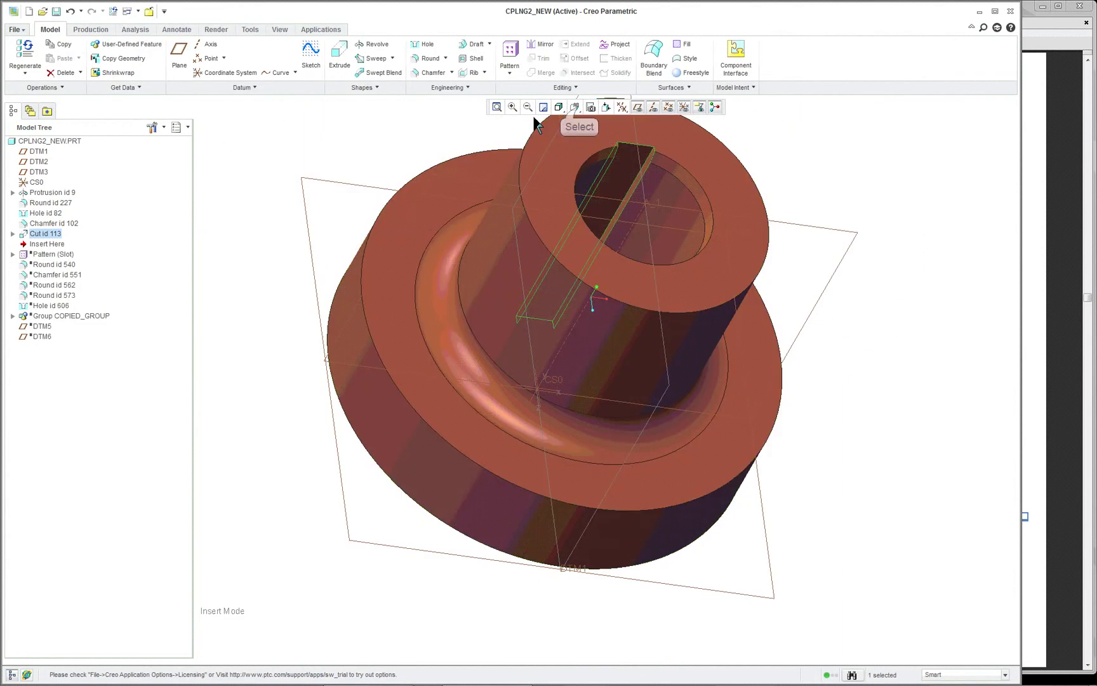
left_click(577, 108)
left_click(576, 121)
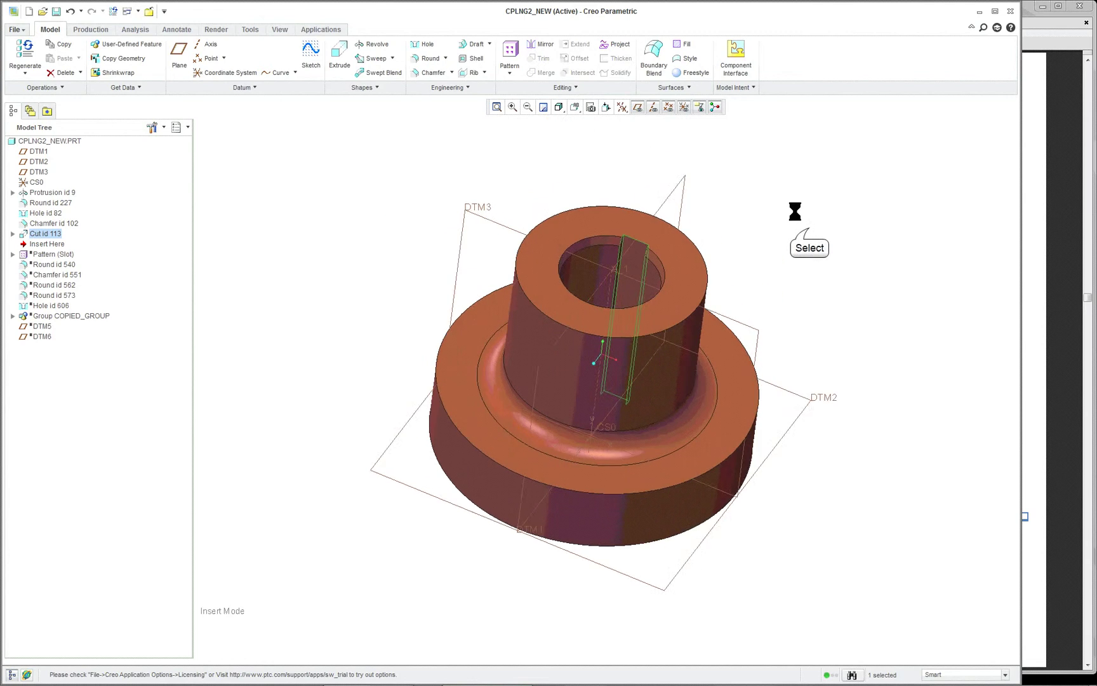
left_click(766, 279)
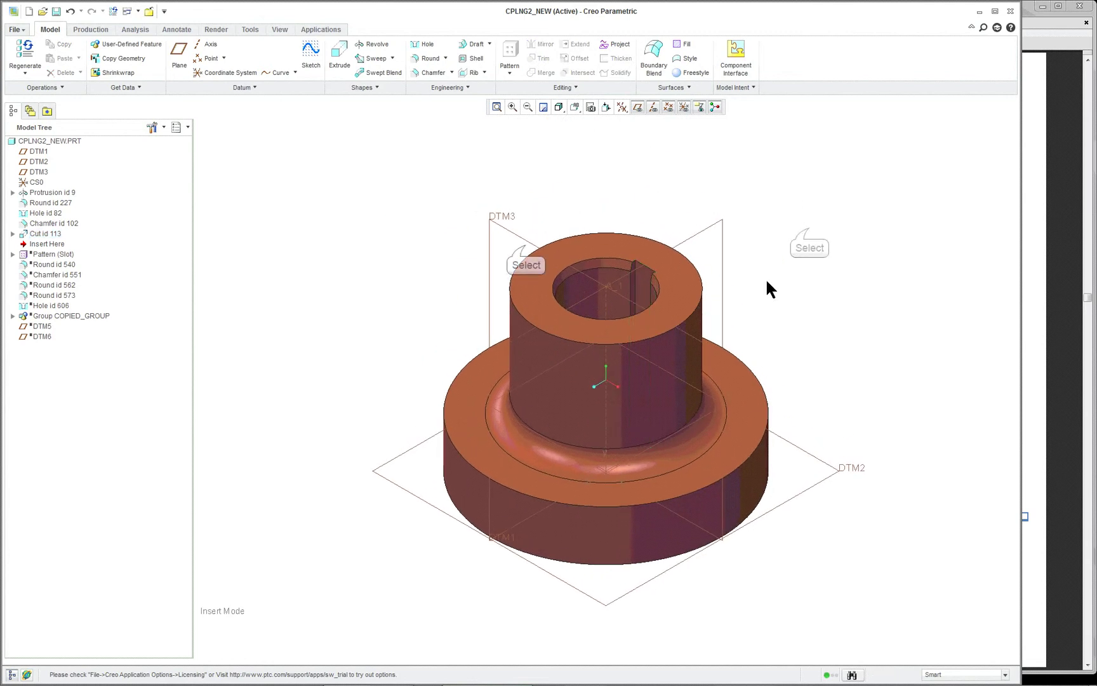
left_click(517, 234)
left_click(339, 51)
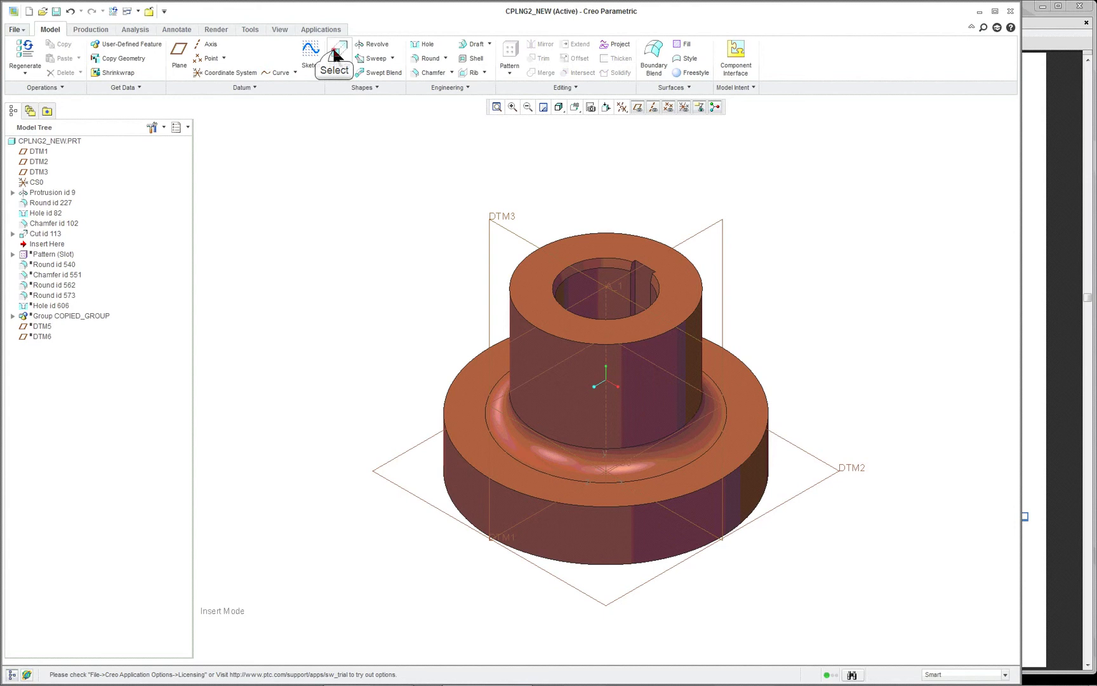
left_click(144, 60)
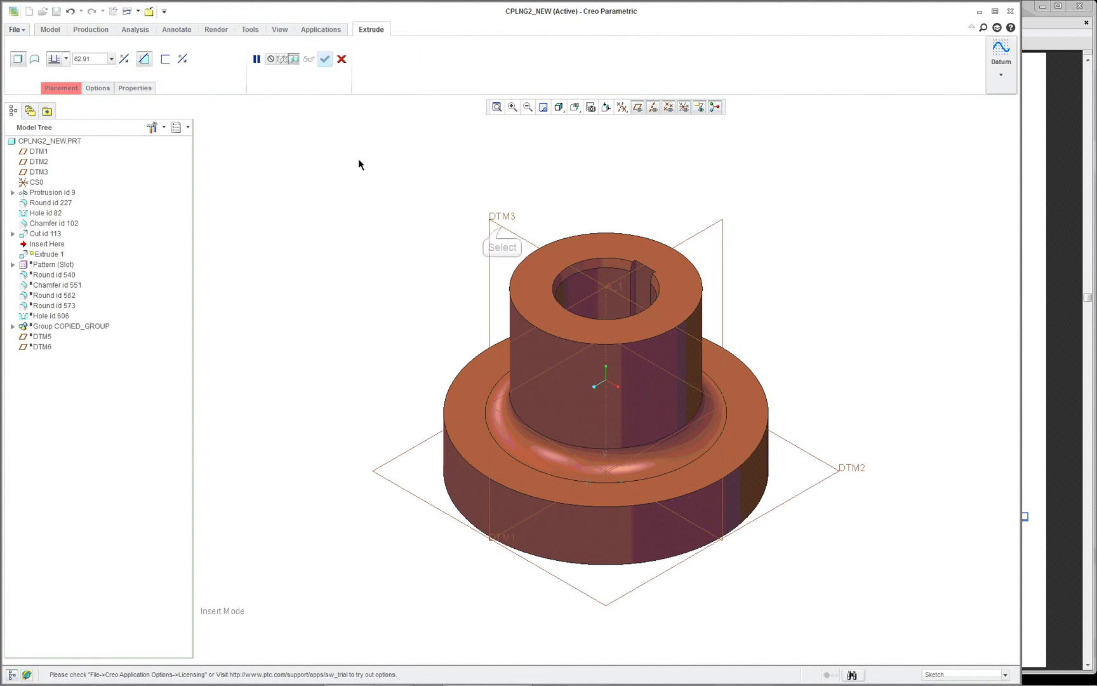
left_click(500, 225)
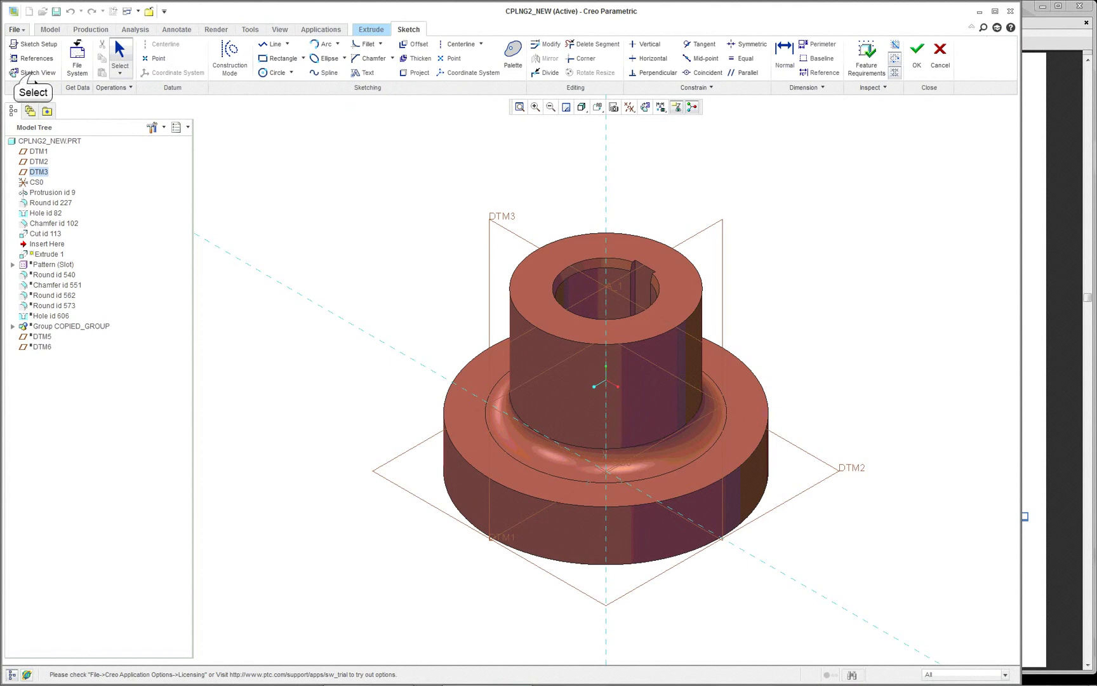
Orient the new sketch parallel to the screen and display the model in Hidden Line style
left_click(31, 73)
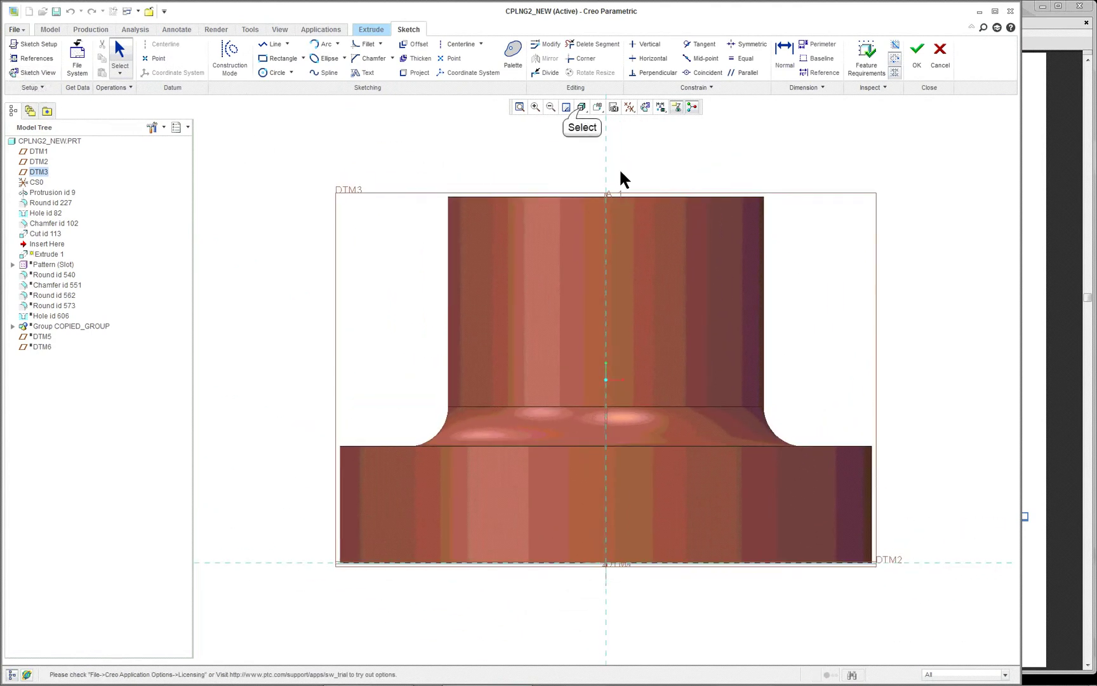
left_click(583, 108)
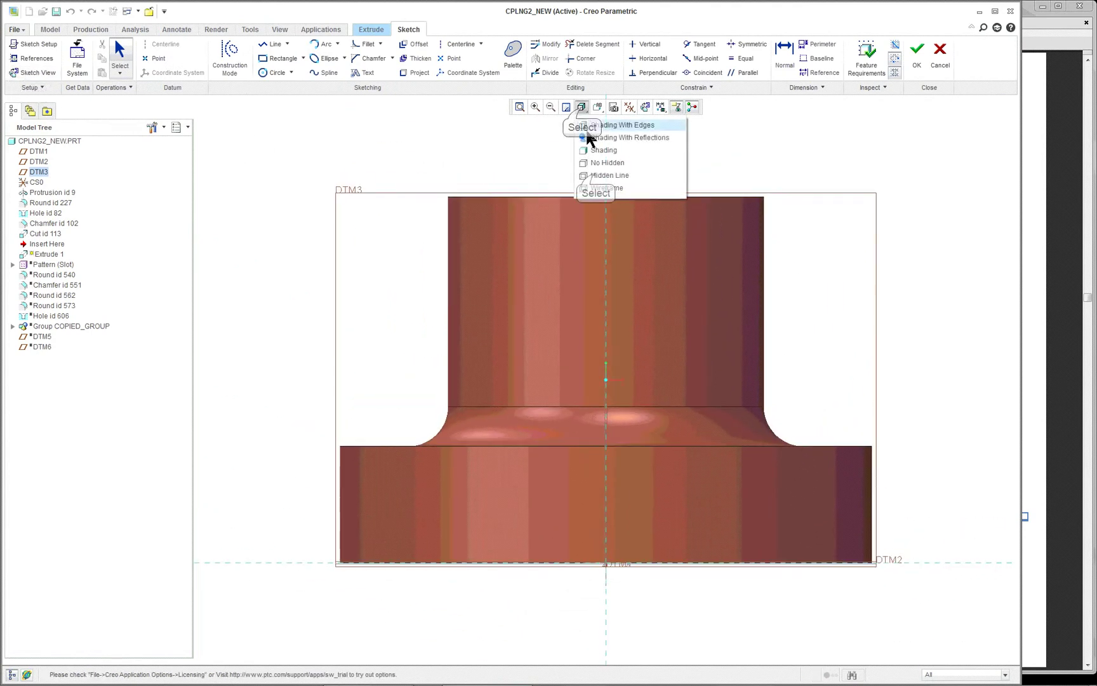
left_click(597, 176)
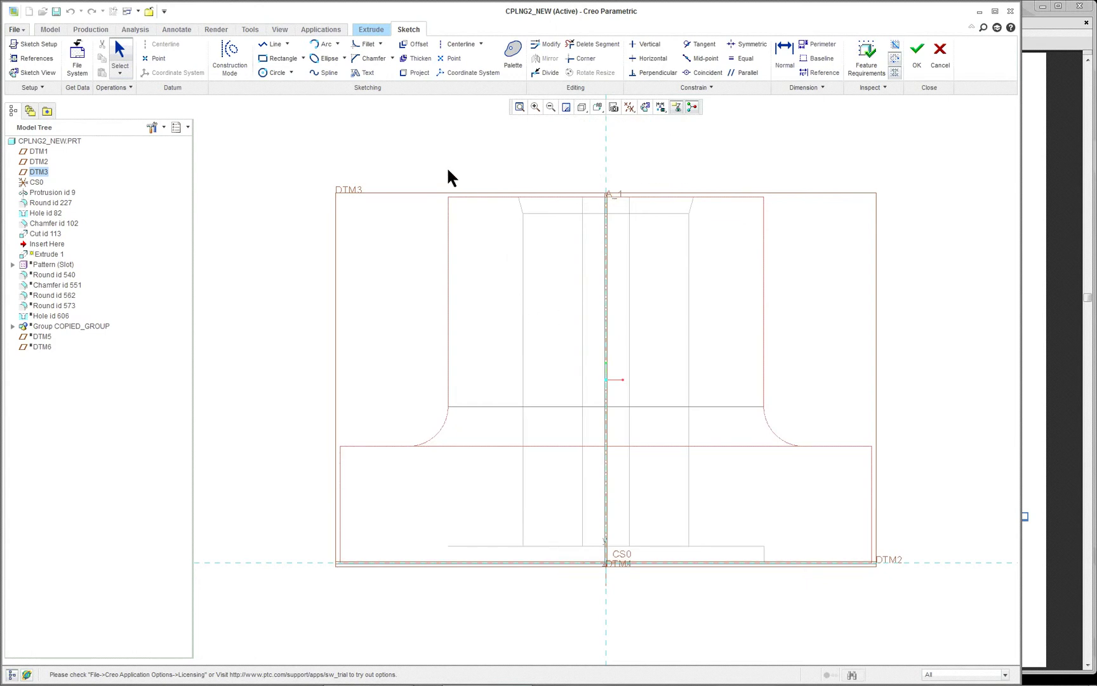
Add the hub's top surface and the bore's side edge as references for the sketch
right_click(392, 134)
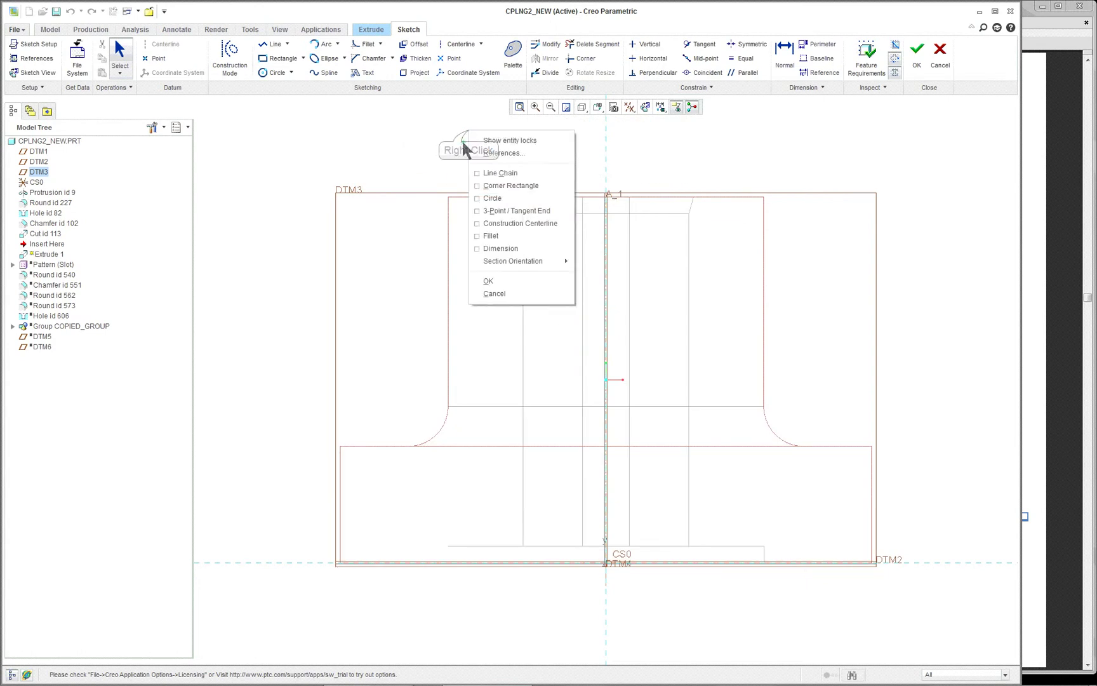
left_click(506, 152)
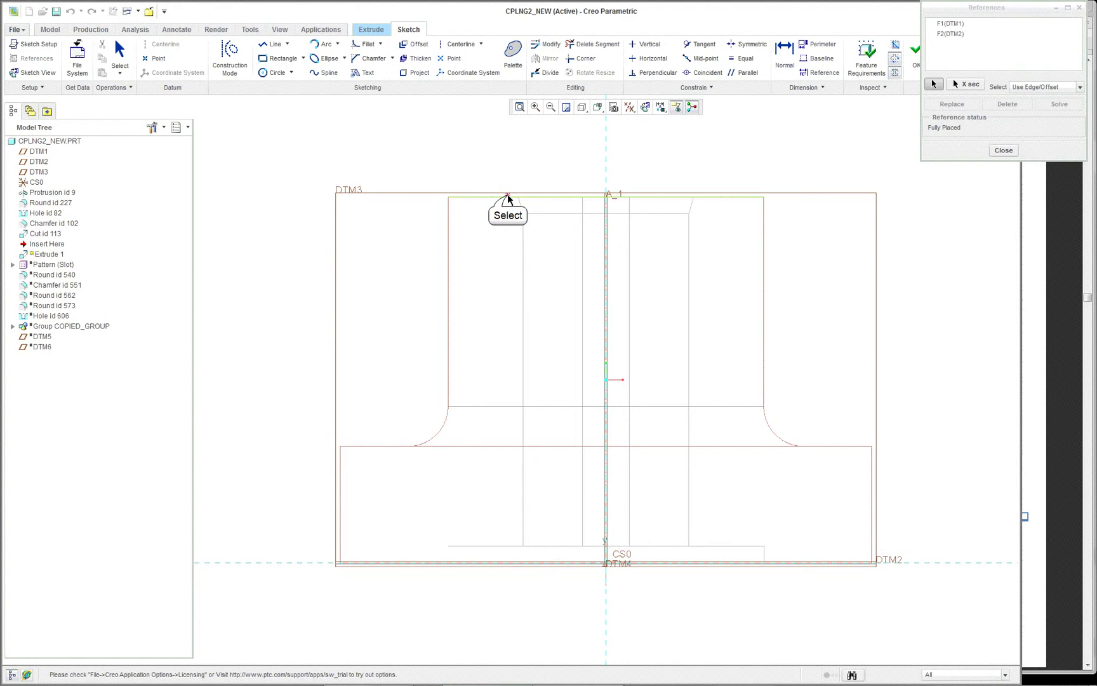
left_click(522, 256)
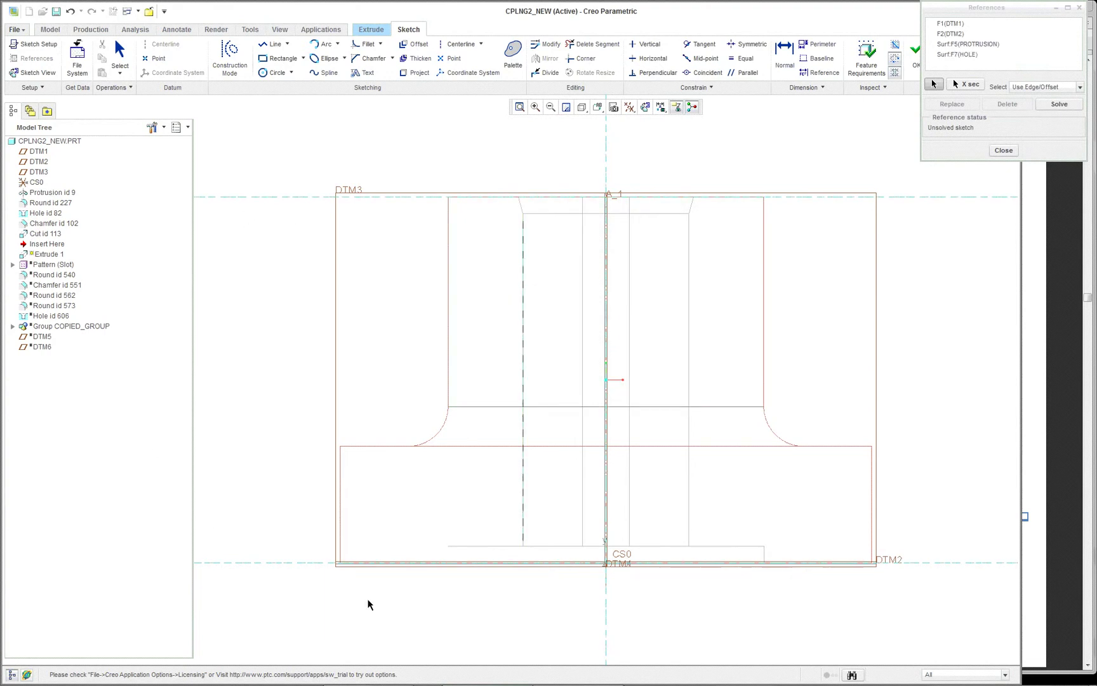
Sketch a vertical line from the hub's top surface to the base reference, offset about 7.58 outward from the bore edge
right_click(469, 580)
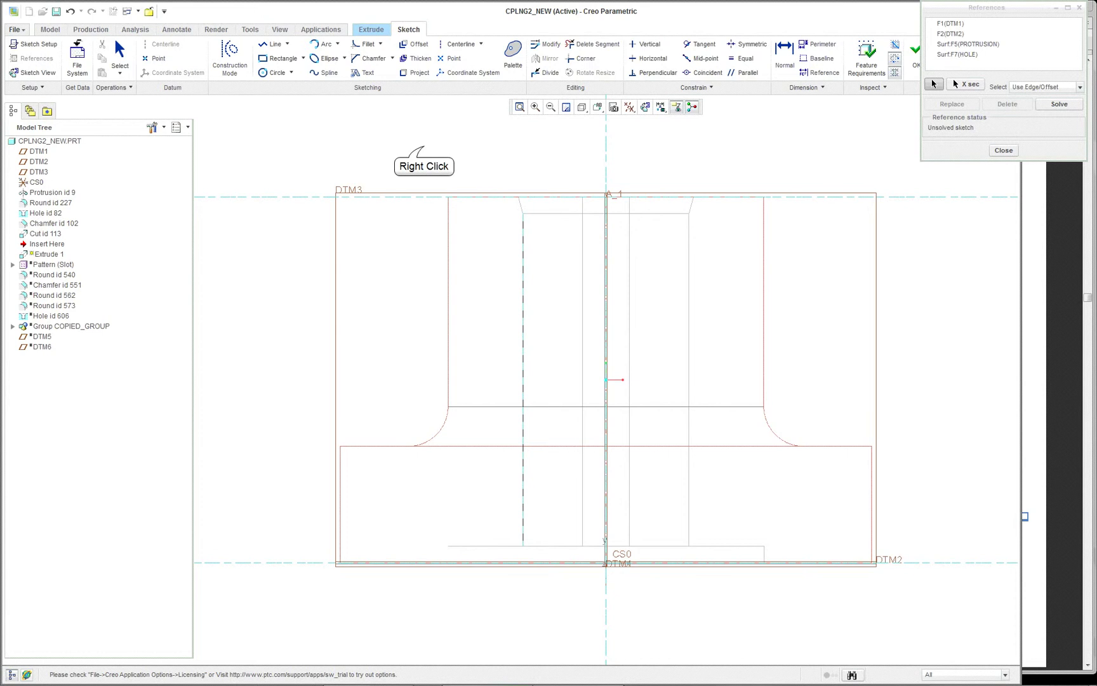
left_click(494, 200)
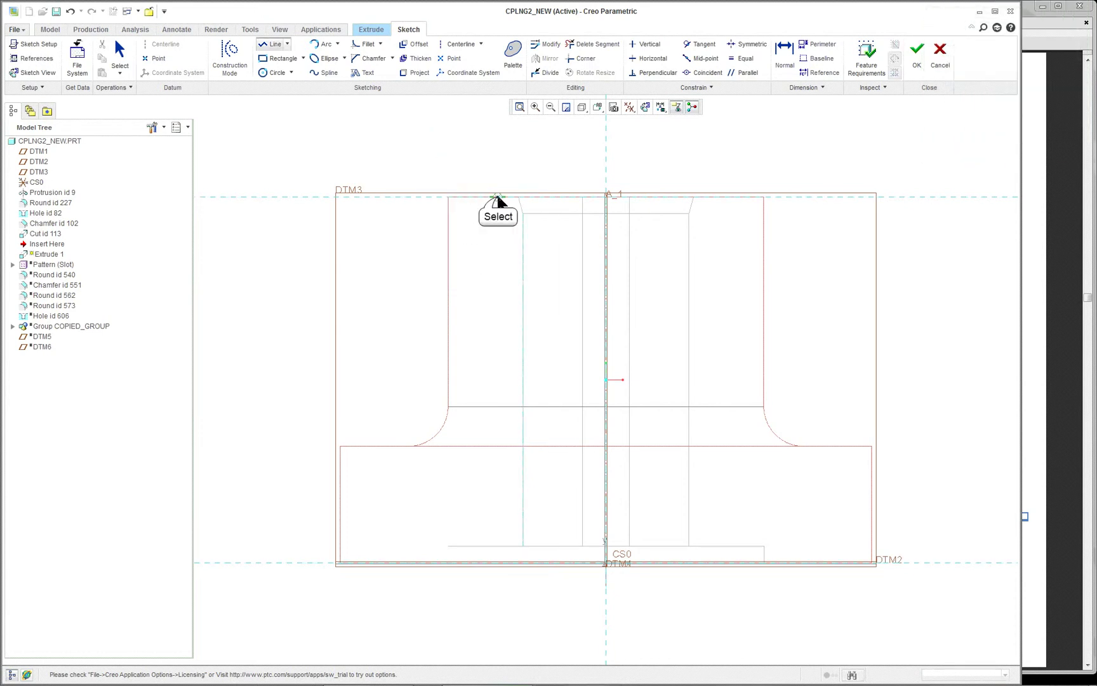
left_click(498, 563)
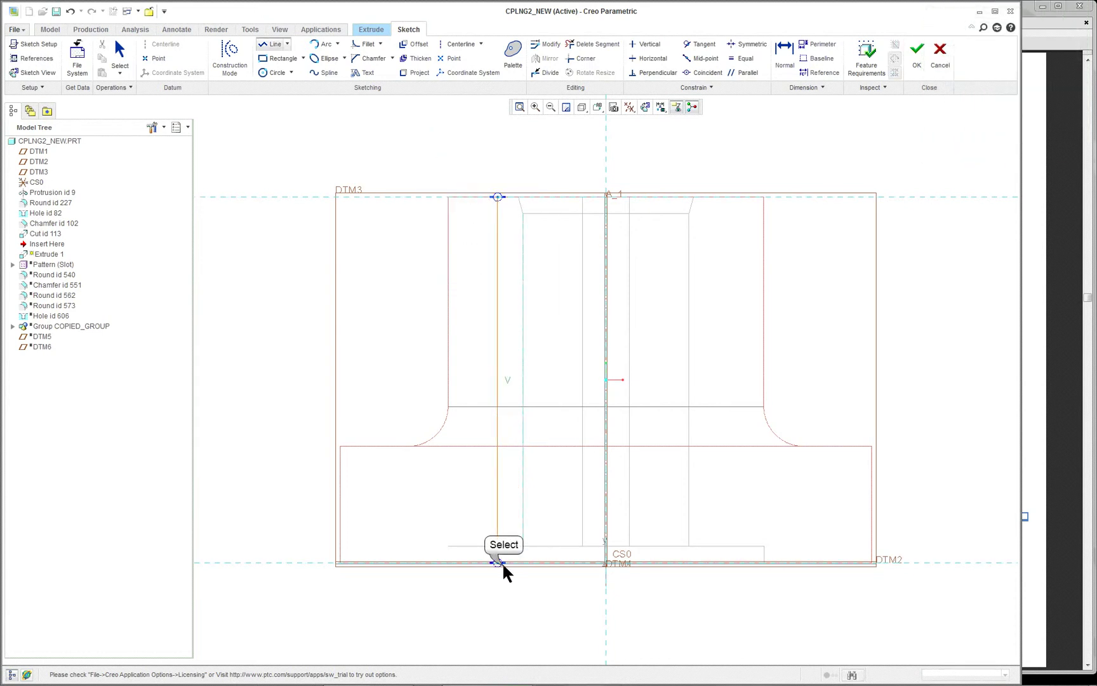
middle_click(242, 387)
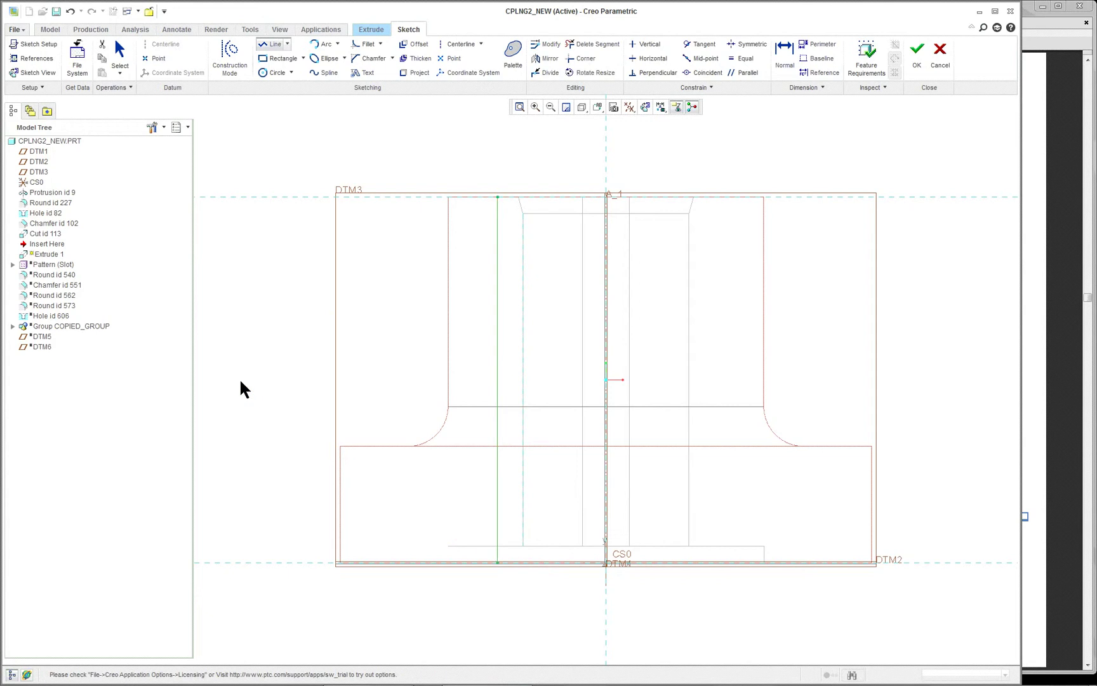
middle_click(265, 382)
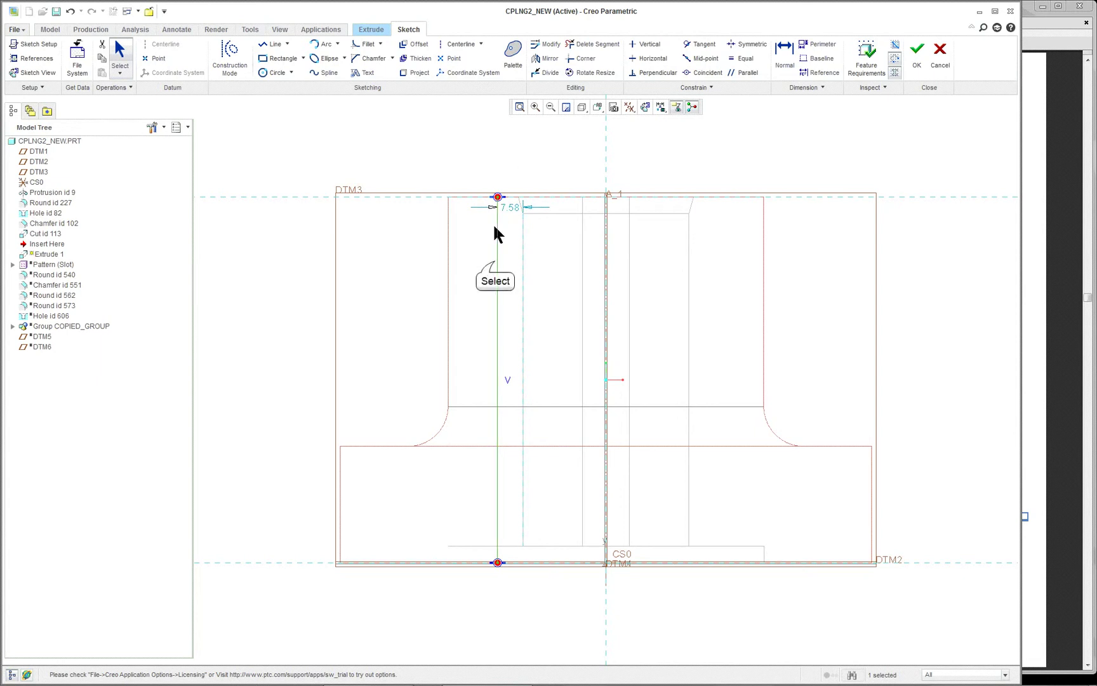
left_click(497, 259)
right_click(499, 261)
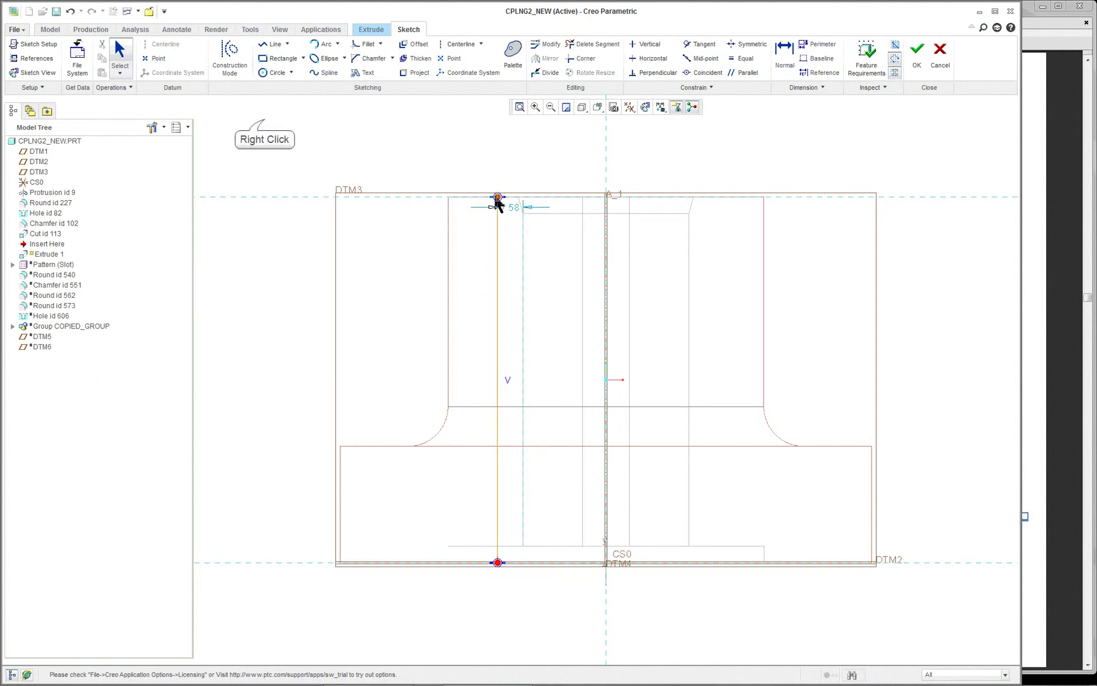
right_click(263, 118)
left_click(245, 136)
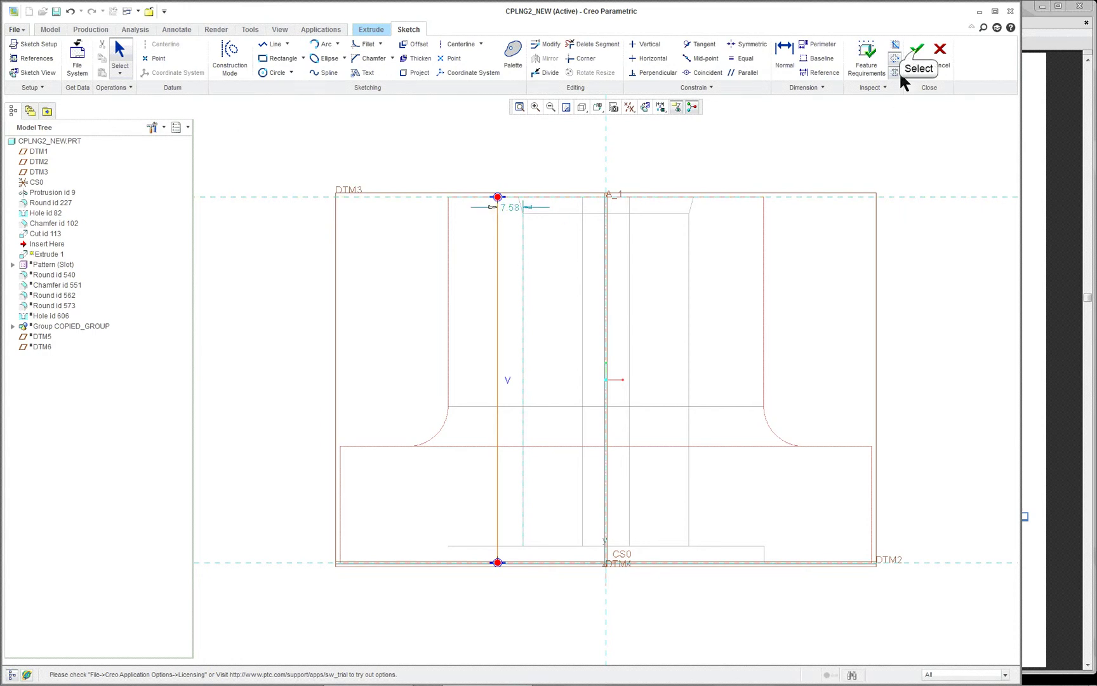
Finish the keyway sketch and display the model in default orientation with Shading With Edges
left_click(919, 51)
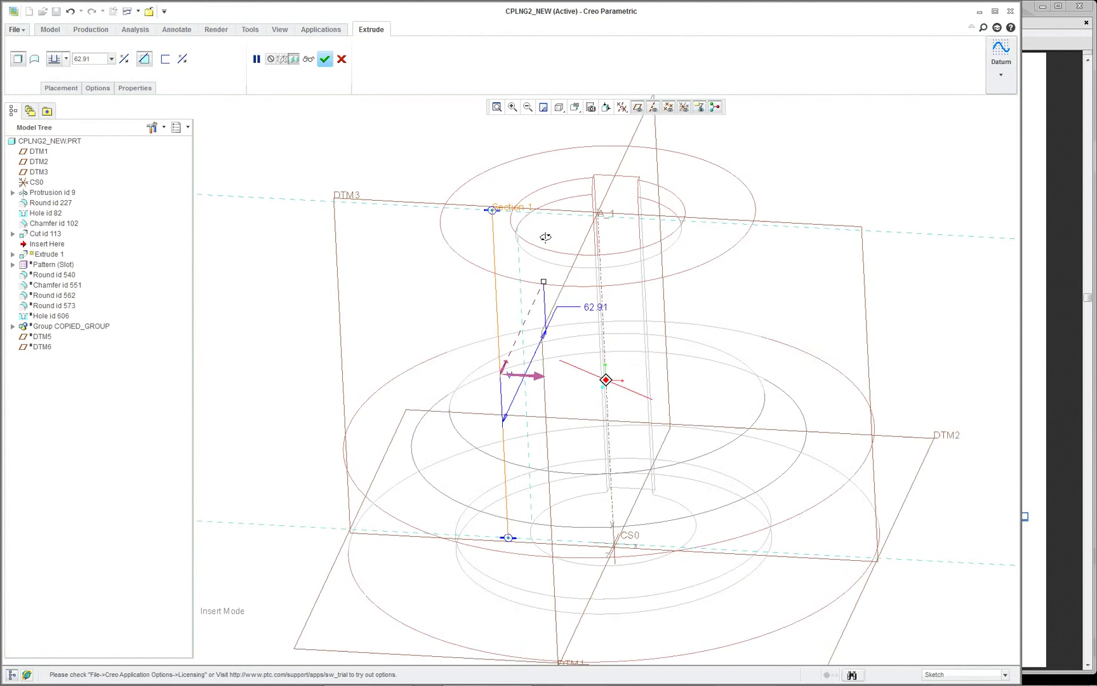
left_click(575, 107)
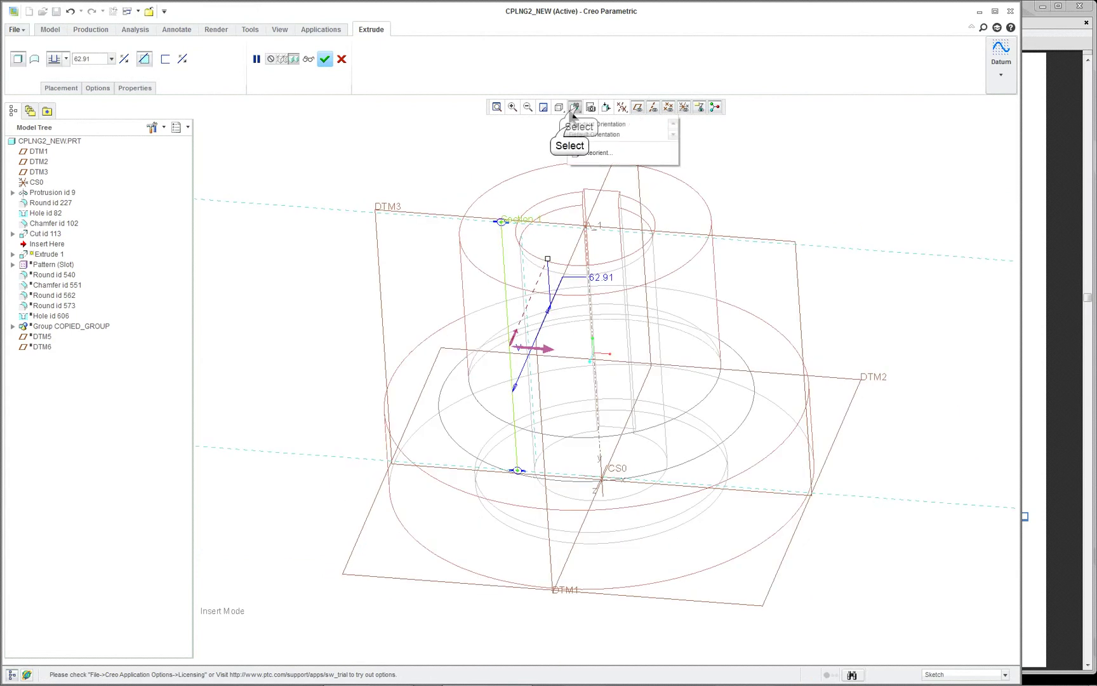
left_click(584, 125)
left_click(559, 107)
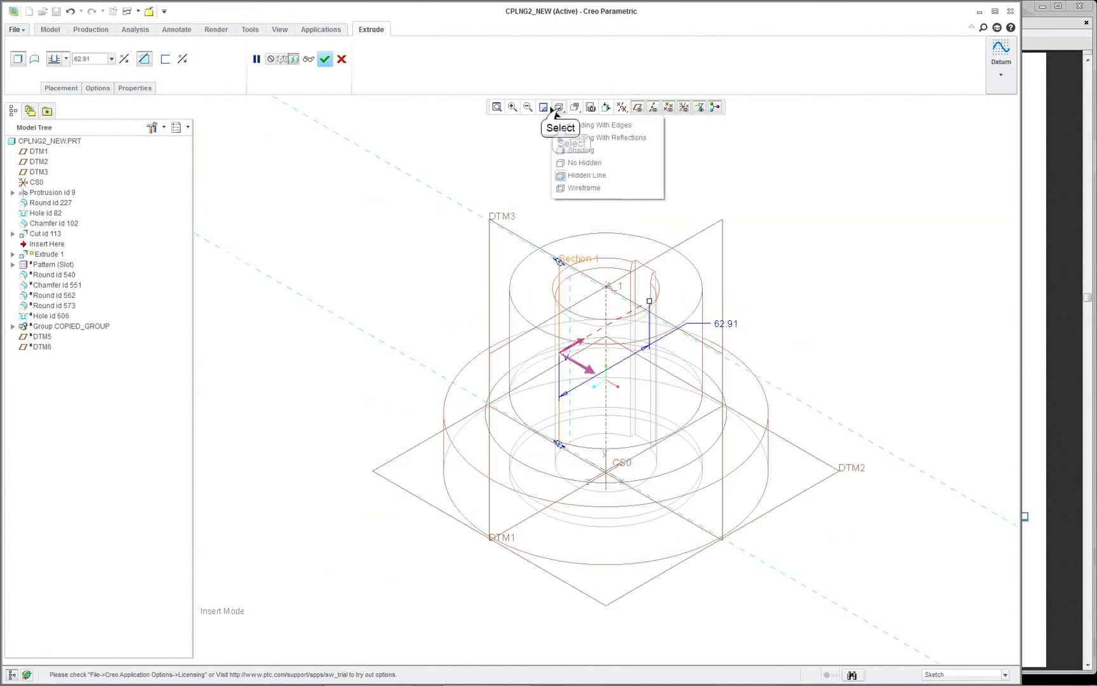
left_click(575, 125)
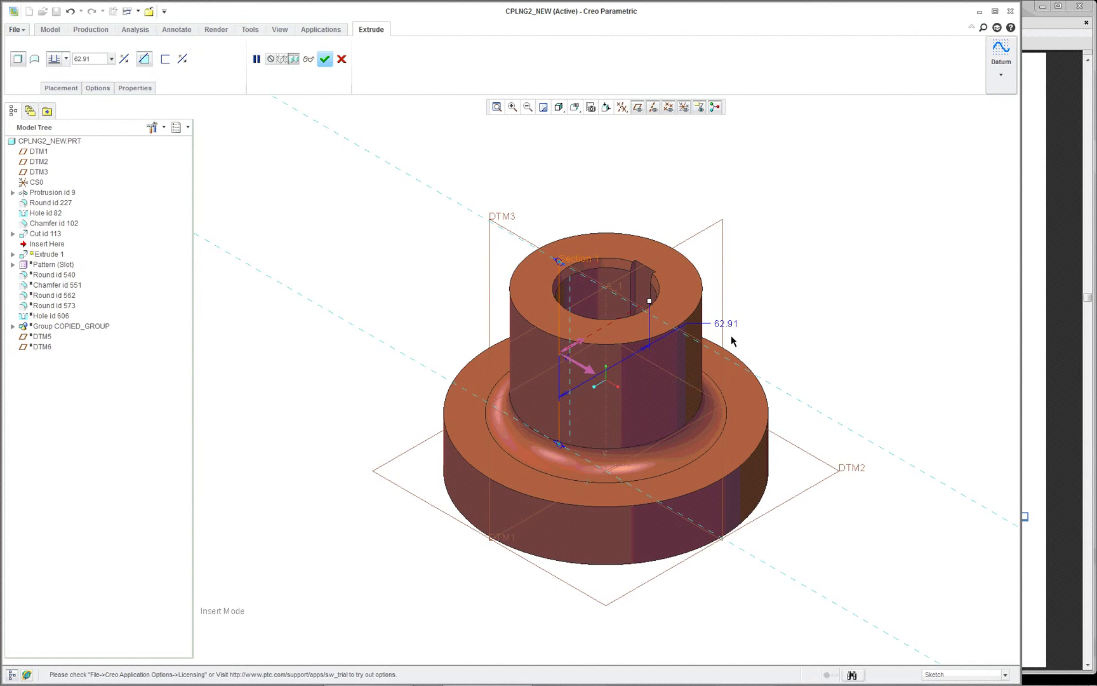
scroll(722, 343, "up", 2)
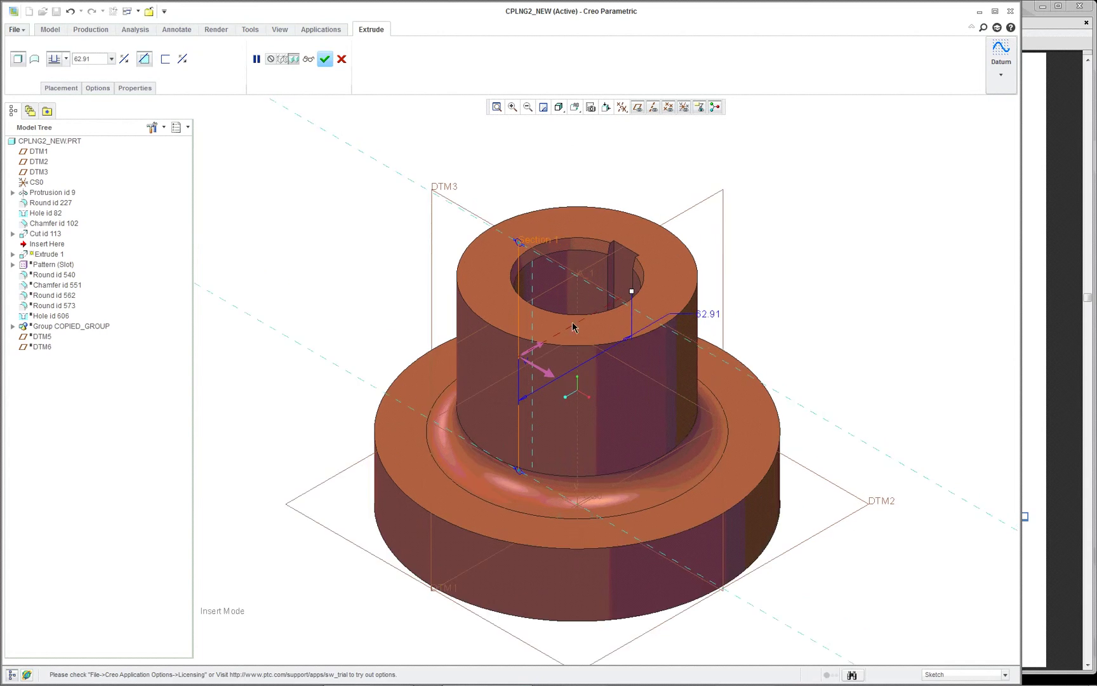
Set the cut's depth to Symmetric with a total width of about 14.30 and complete the extrude
middle_click_drag(573, 327, 571, 346)
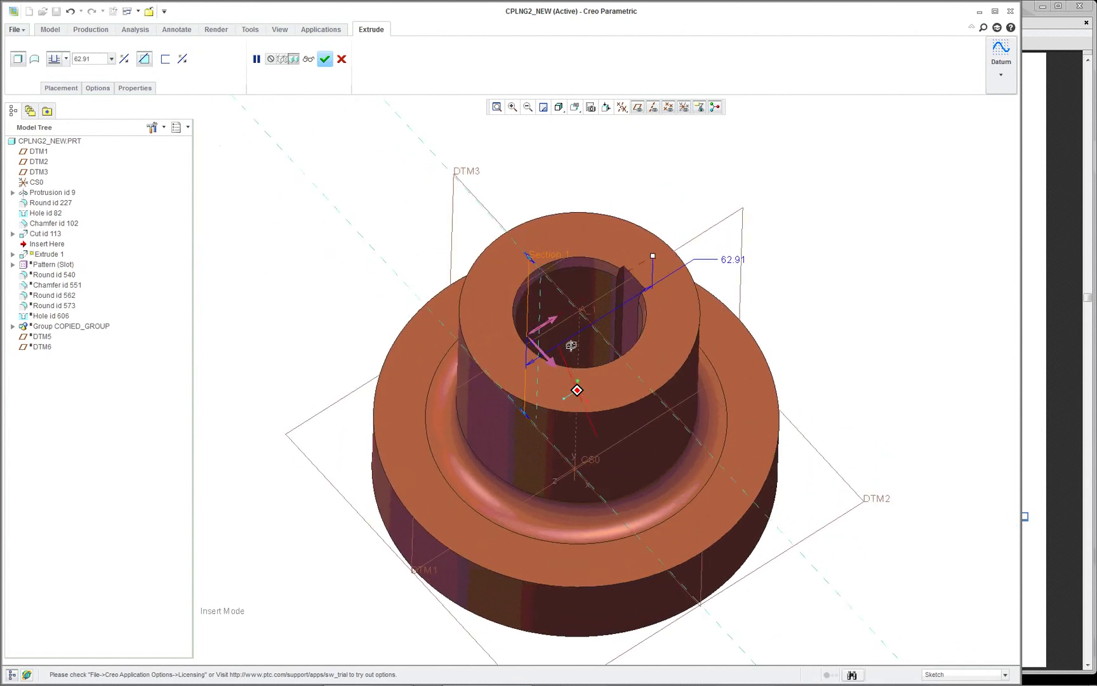
right_click(651, 257)
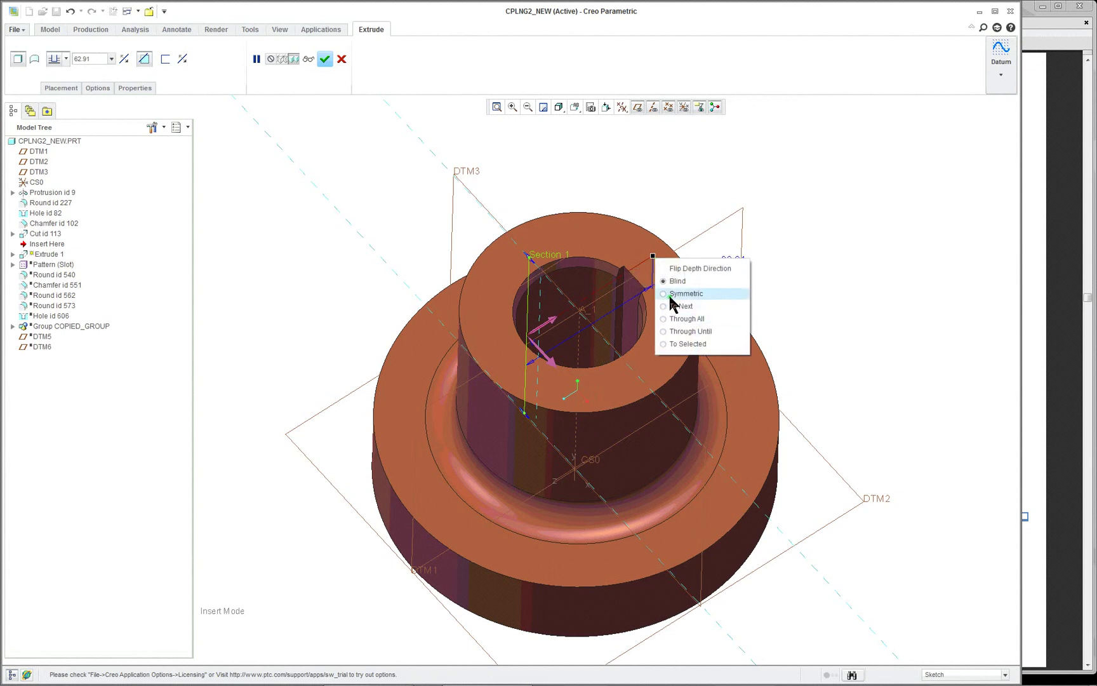
left_click(671, 295)
left_click_drag(465, 376, 518, 354)
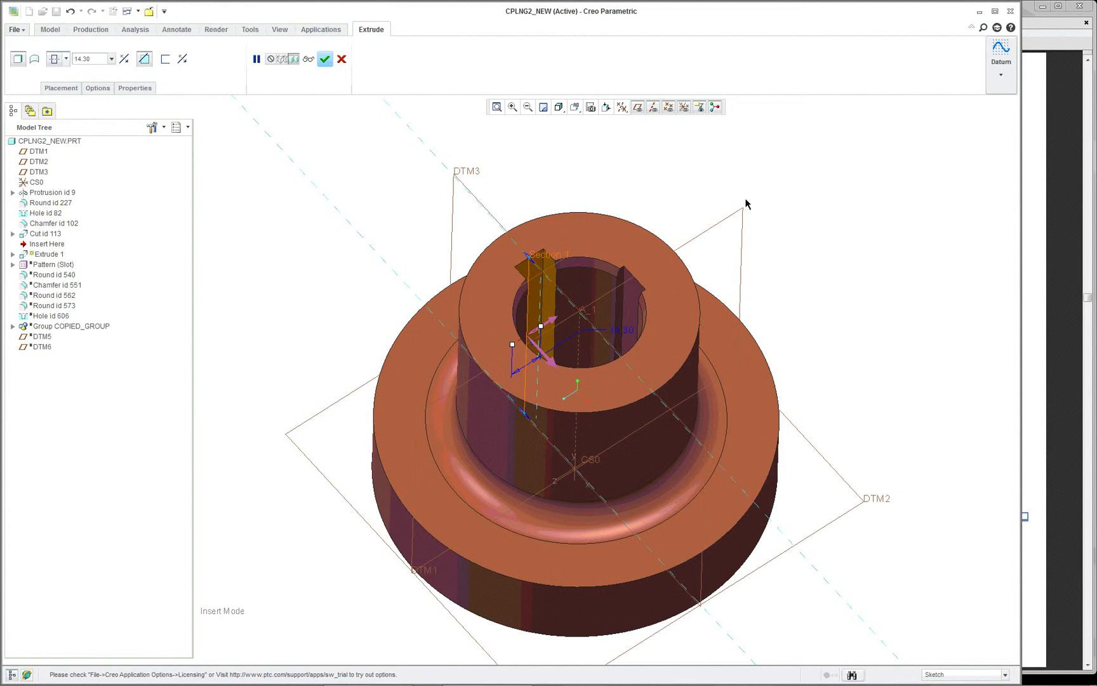
middle_click(769, 190)
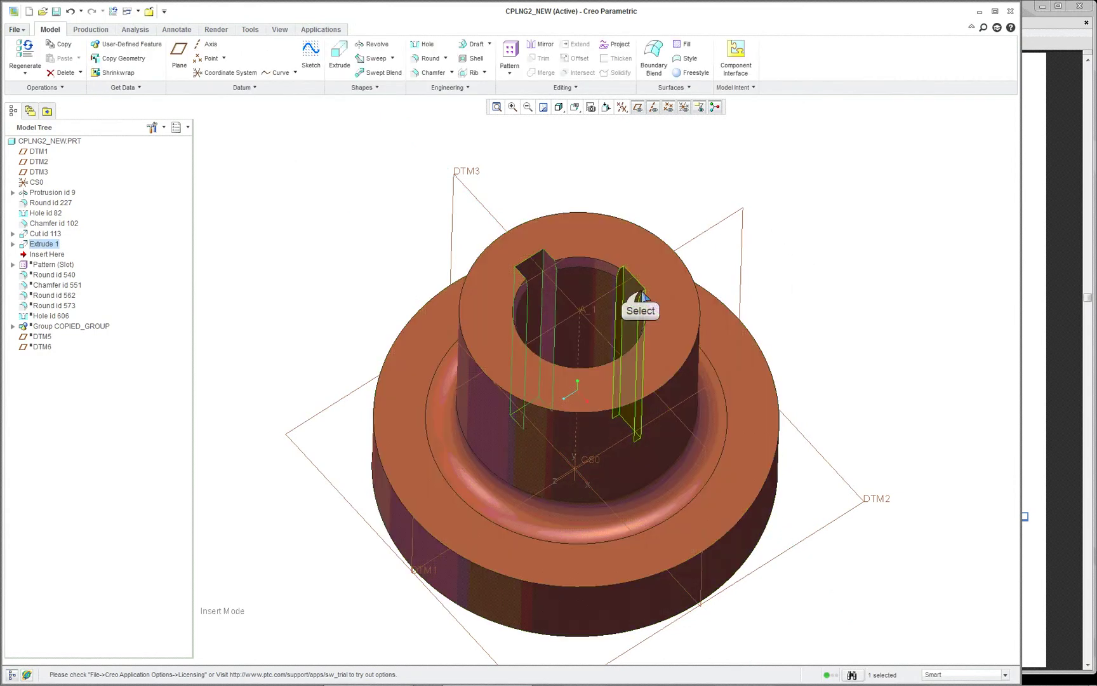
Compare the original keyway cut with the newly extruded one, and undo the new extrude
left_click(745, 213)
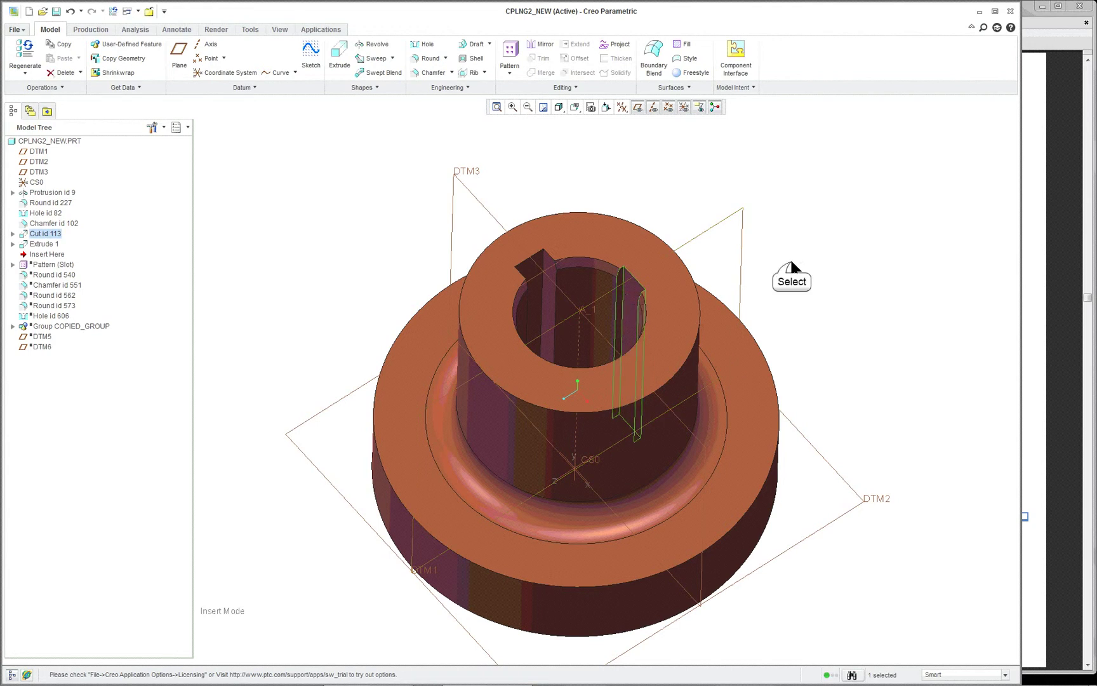
left_click(544, 275)
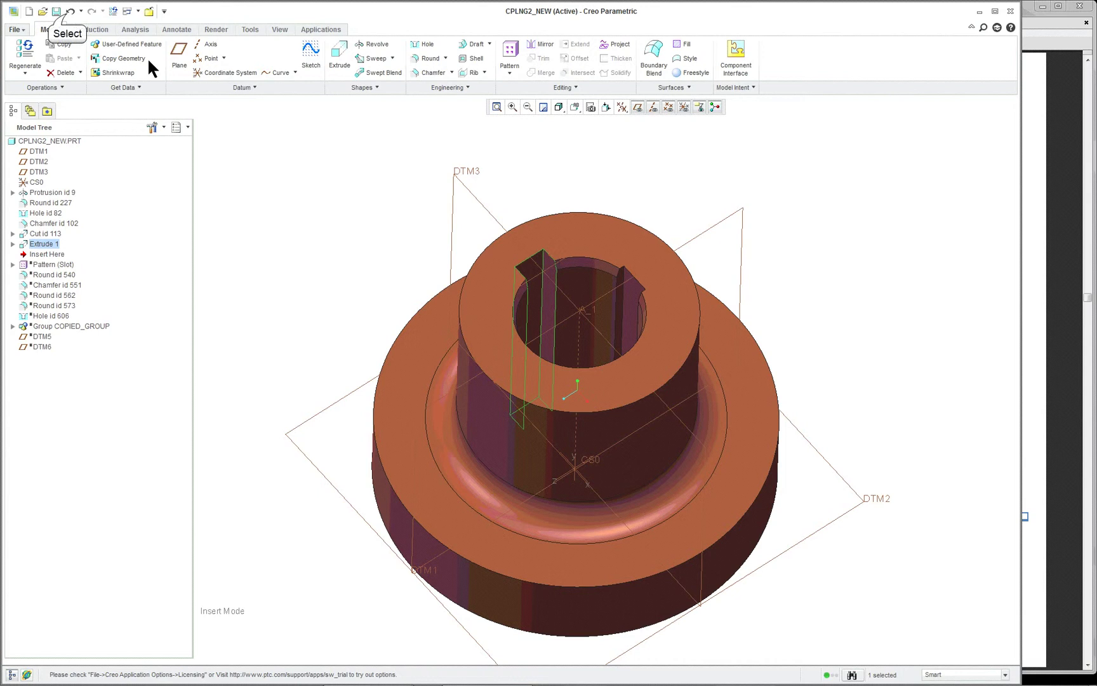
left_click(68, 11)
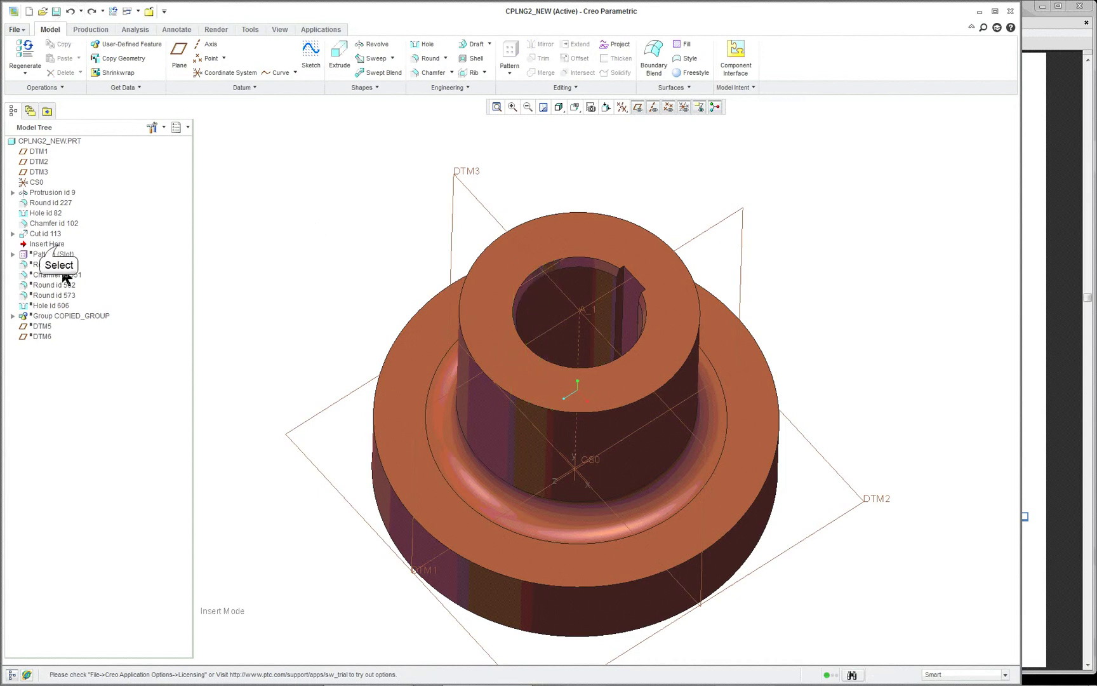
Move the insertion point to just after the slot pattern, and expand the pattern to select its first slot, id 162
left_click_drag(59, 249, 56, 261)
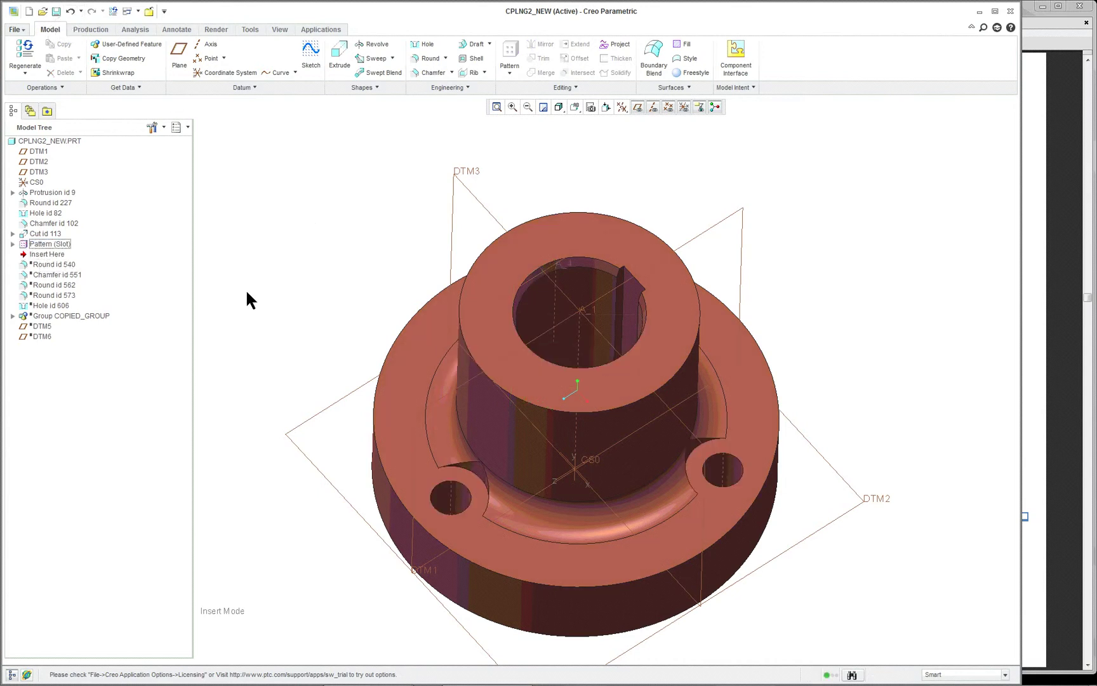
middle_click_drag(393, 282, 392, 234)
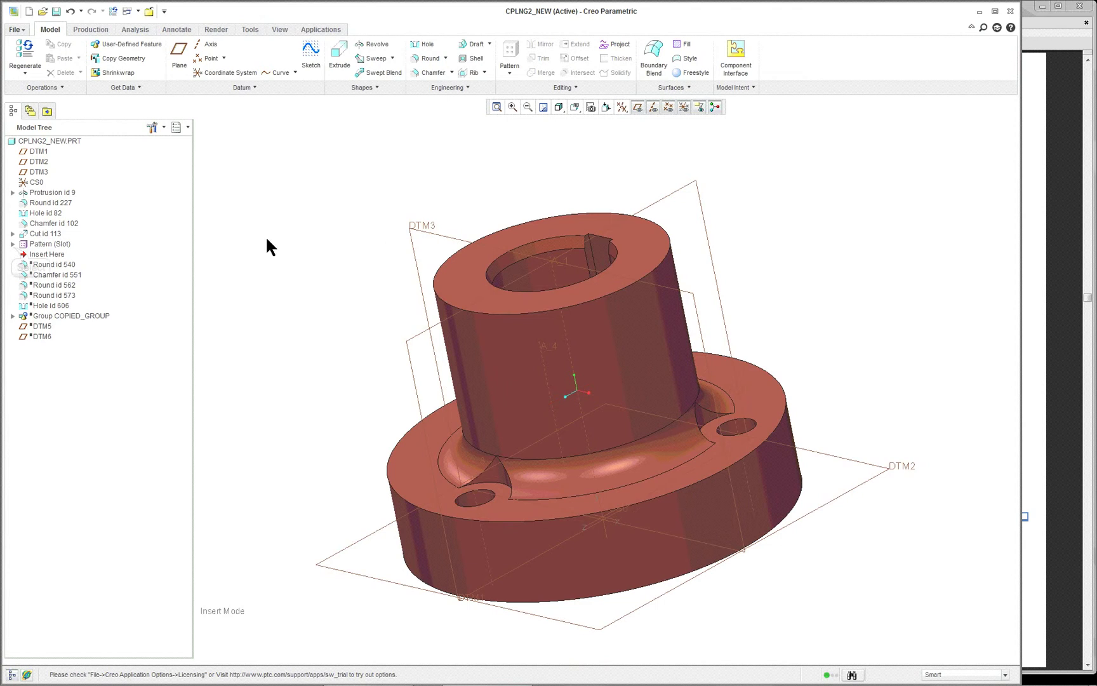
left_click(14, 246)
left_click(13, 245)
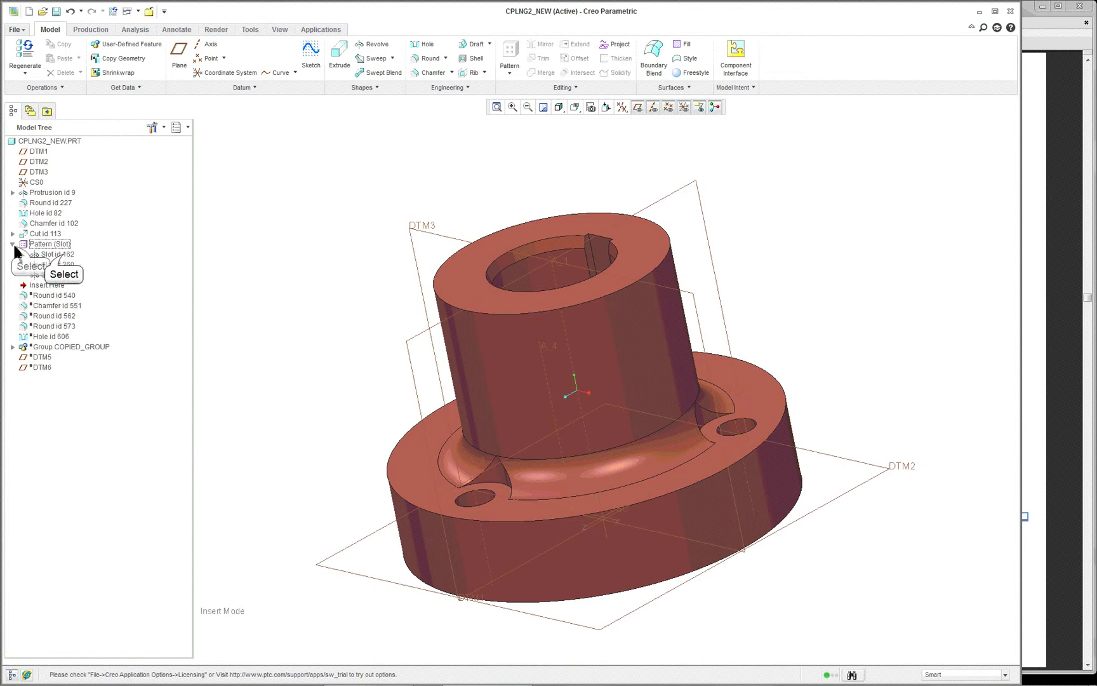
left_click(63, 255)
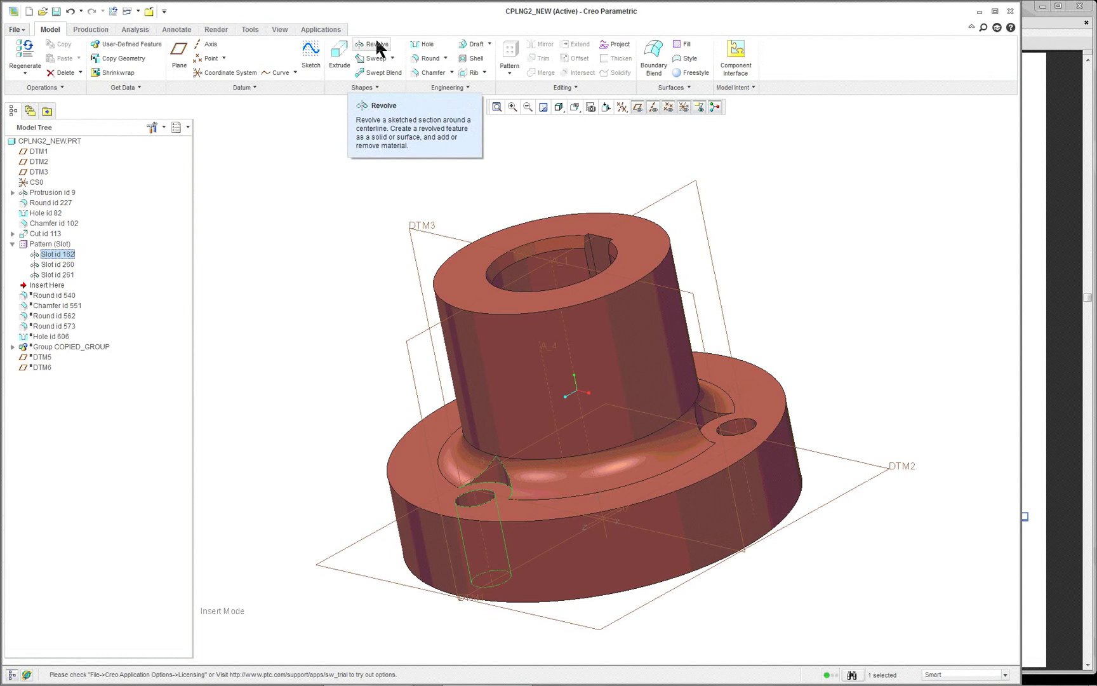
Redefine slot id 162, opening its revolve section for editing and orienting the sketch parallel to the screen
right_click(247, 262)
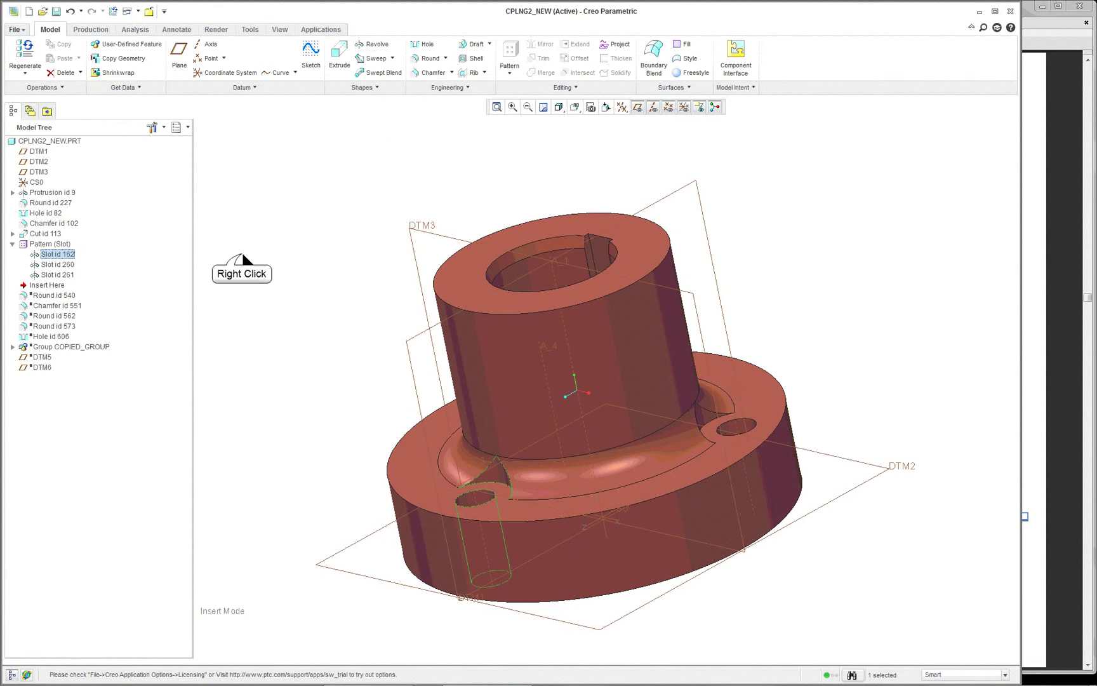
left_click(276, 340)
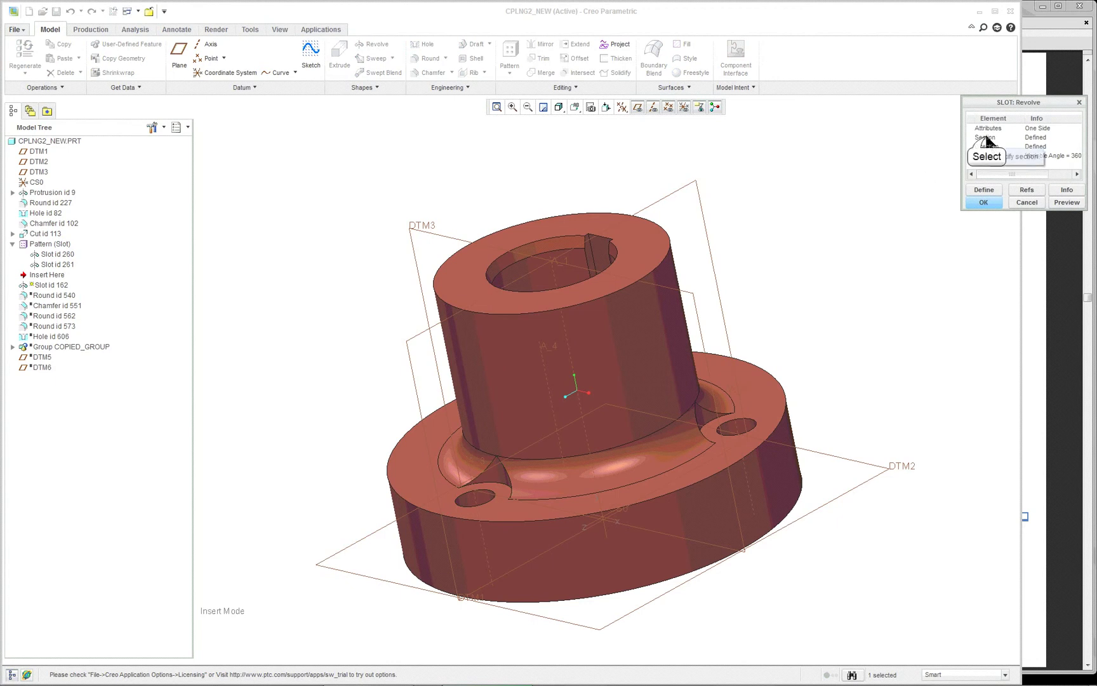
left_click(984, 190)
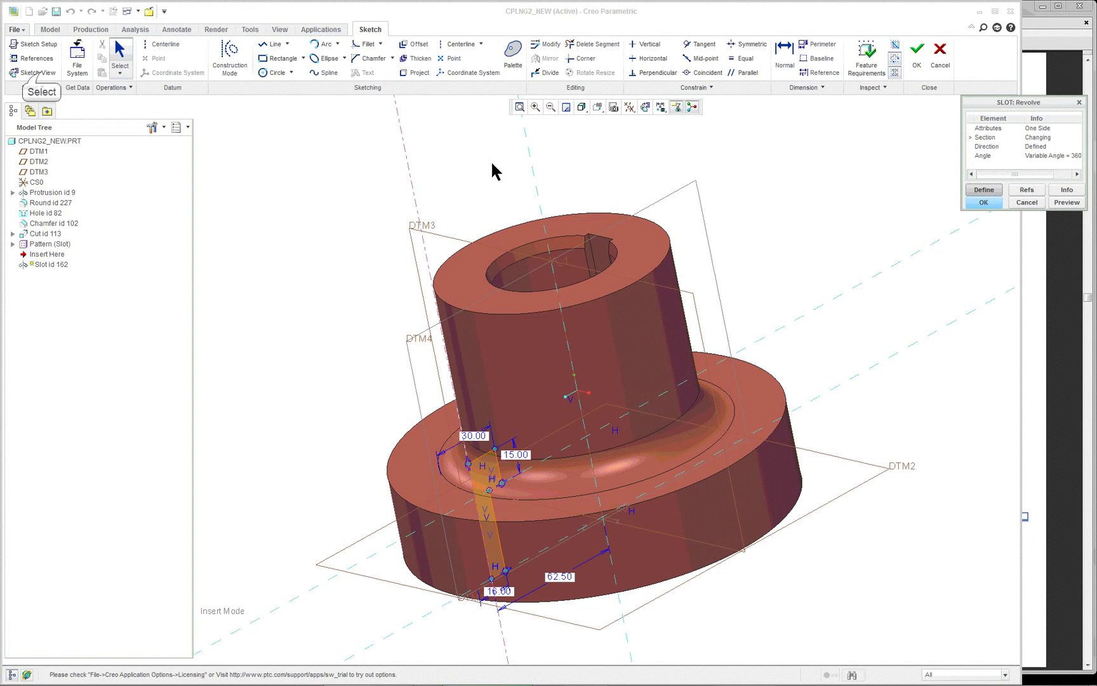
left_click(38, 73)
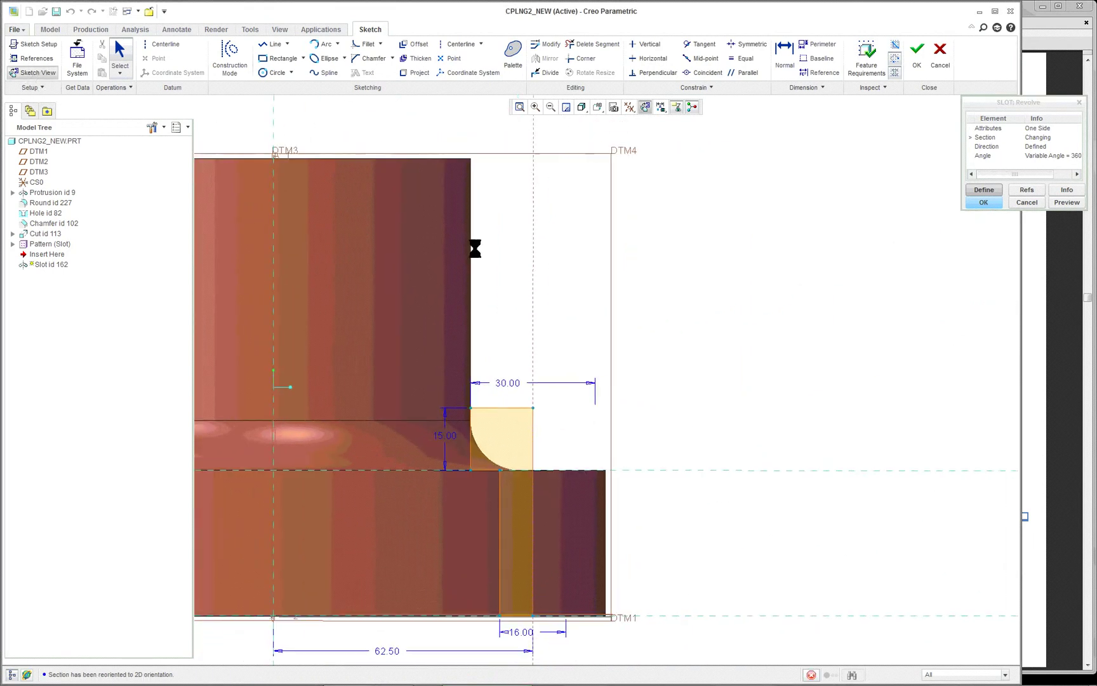
scroll(341, 330, "down", 3)
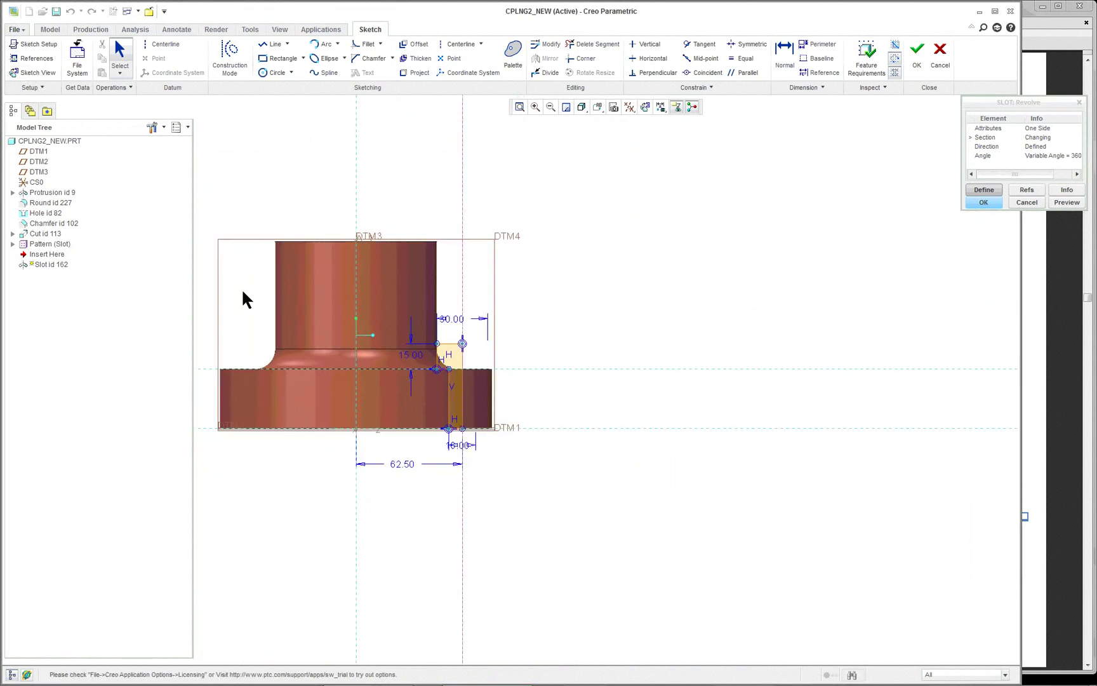
scroll(235, 286, "up", 2)
scroll(206, 285, "up", 2)
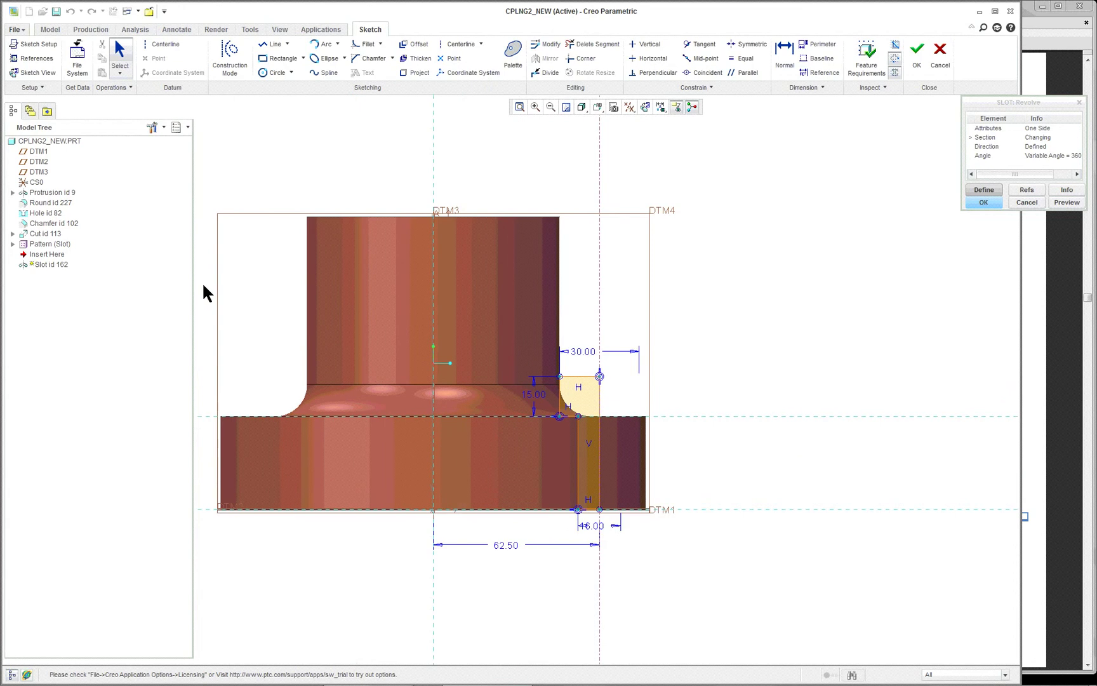
Try to add a diameter dimension between the slot section's inner vertical edge and the coupling's central vertical reference
right_click(737, 325)
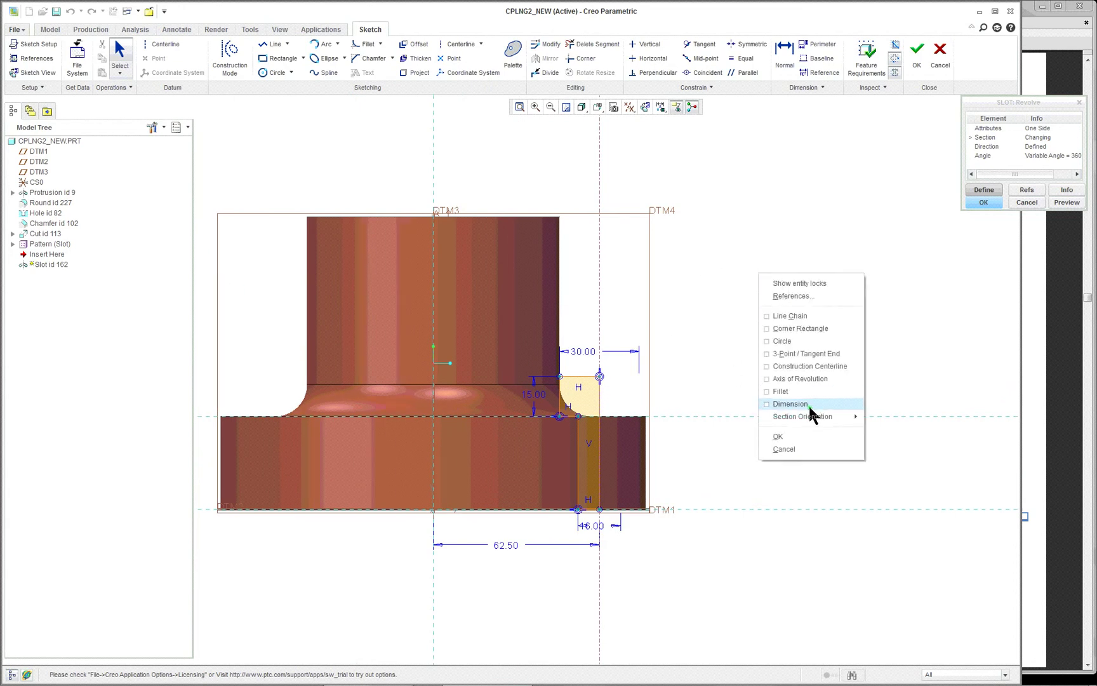
left_click(791, 404)
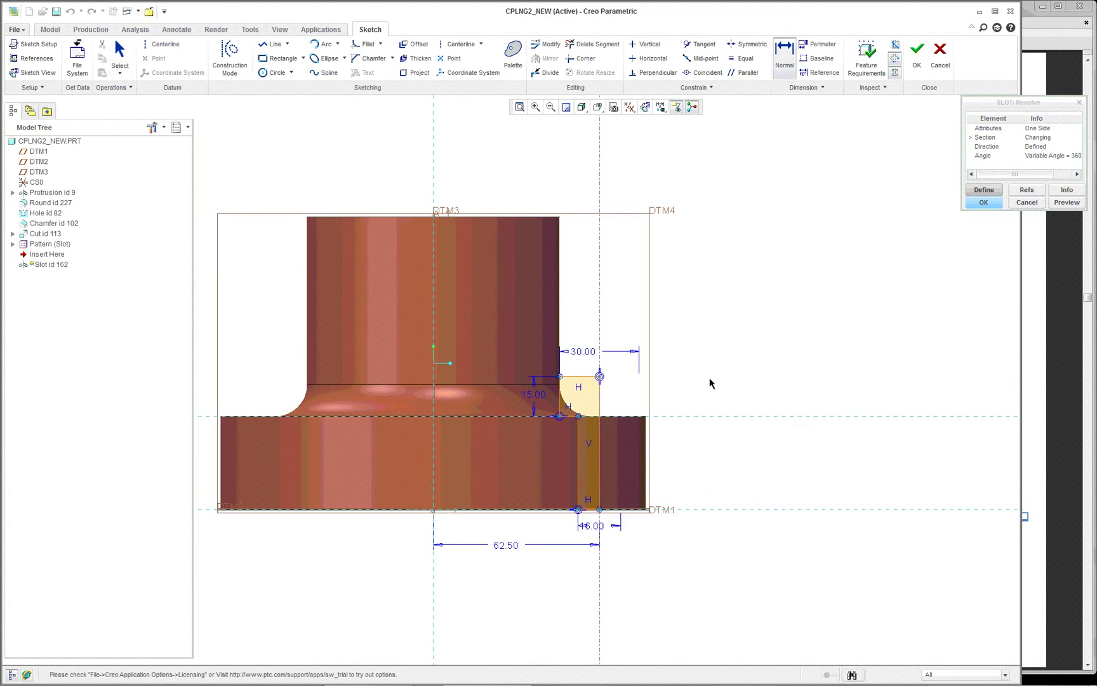
left_click(434, 559)
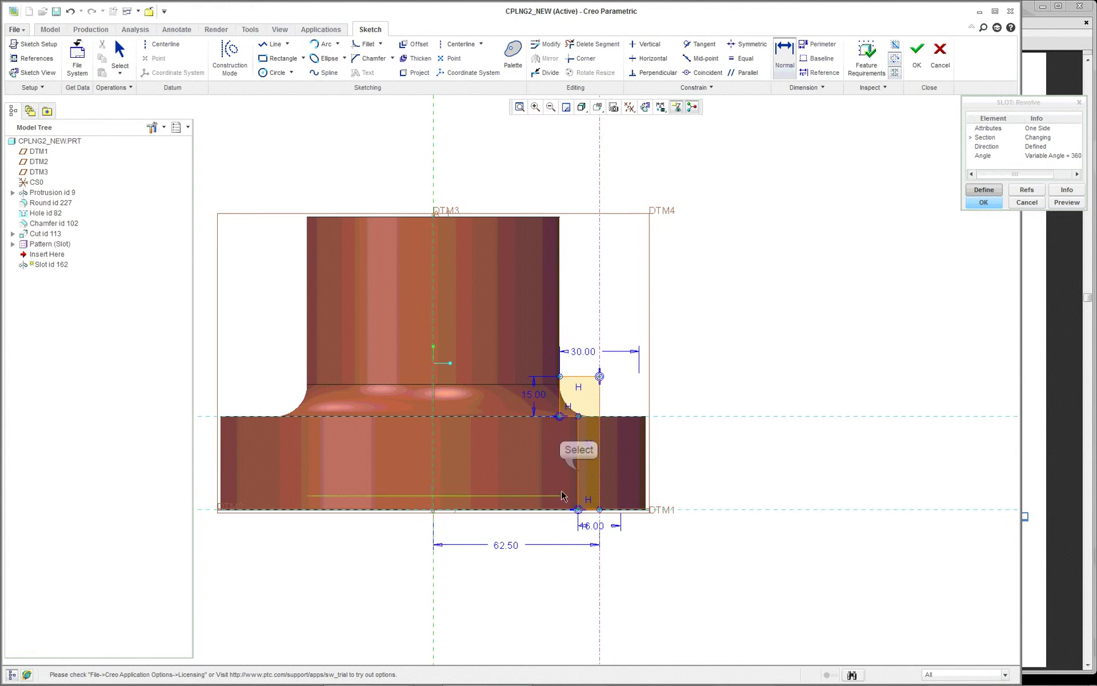
left_click(579, 475)
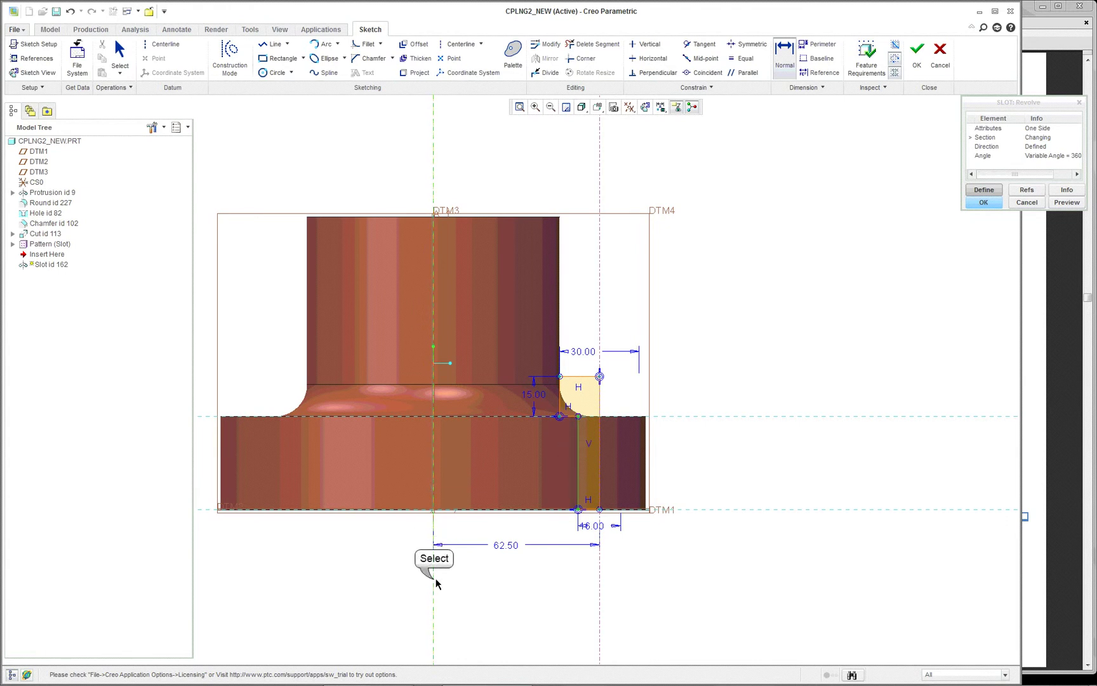
left_click(434, 579)
middle_click(457, 573)
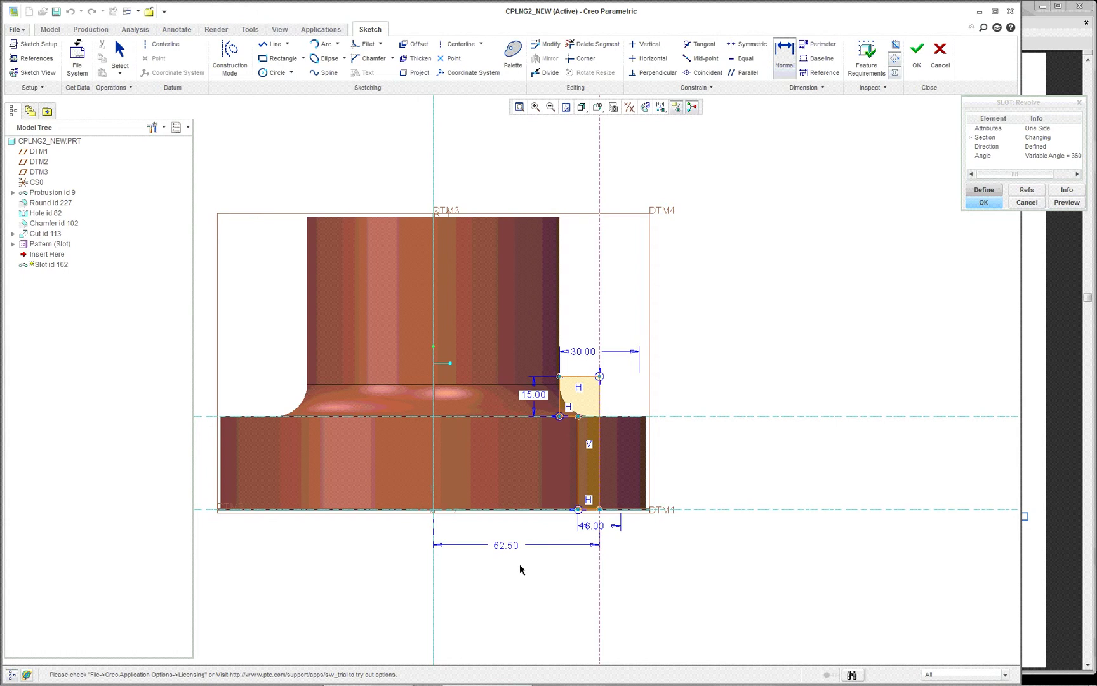
scroll(727, 481, "up", 2)
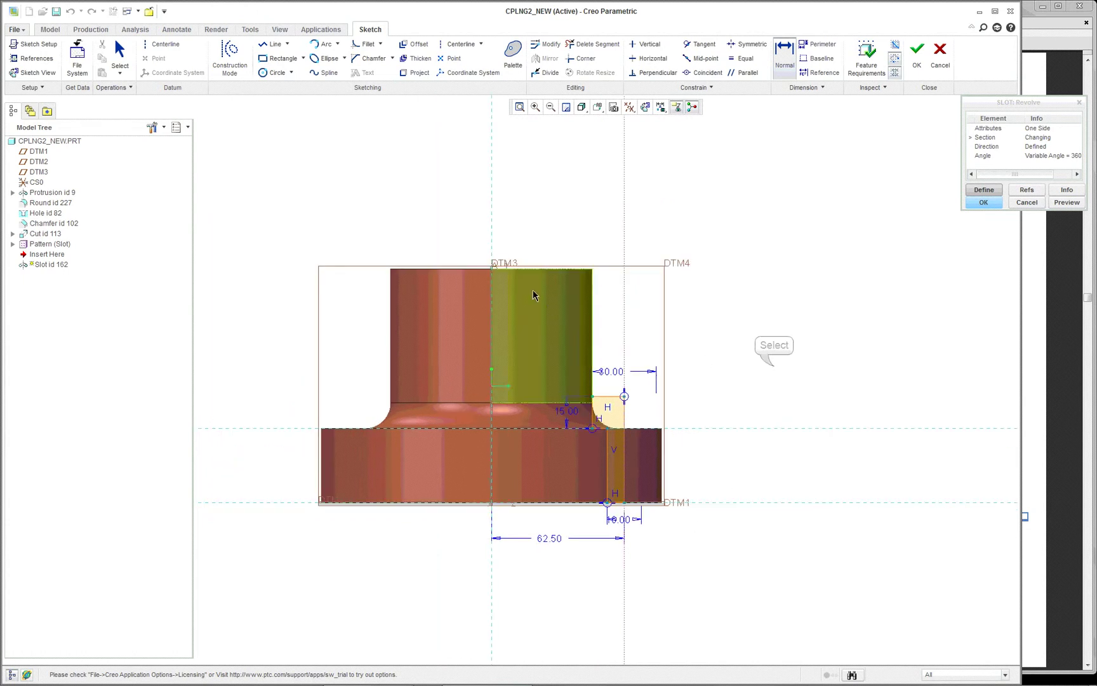
left_click(491, 224)
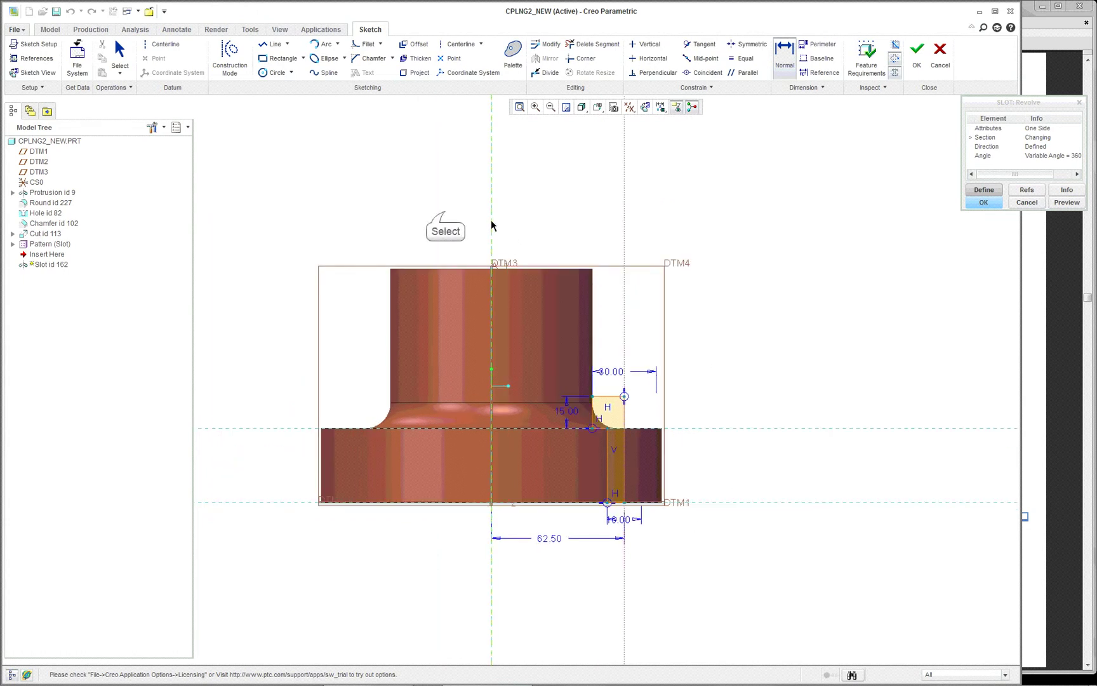
Add a vertical construction centerline along the coupling's central vertical reference
right_click(727, 212)
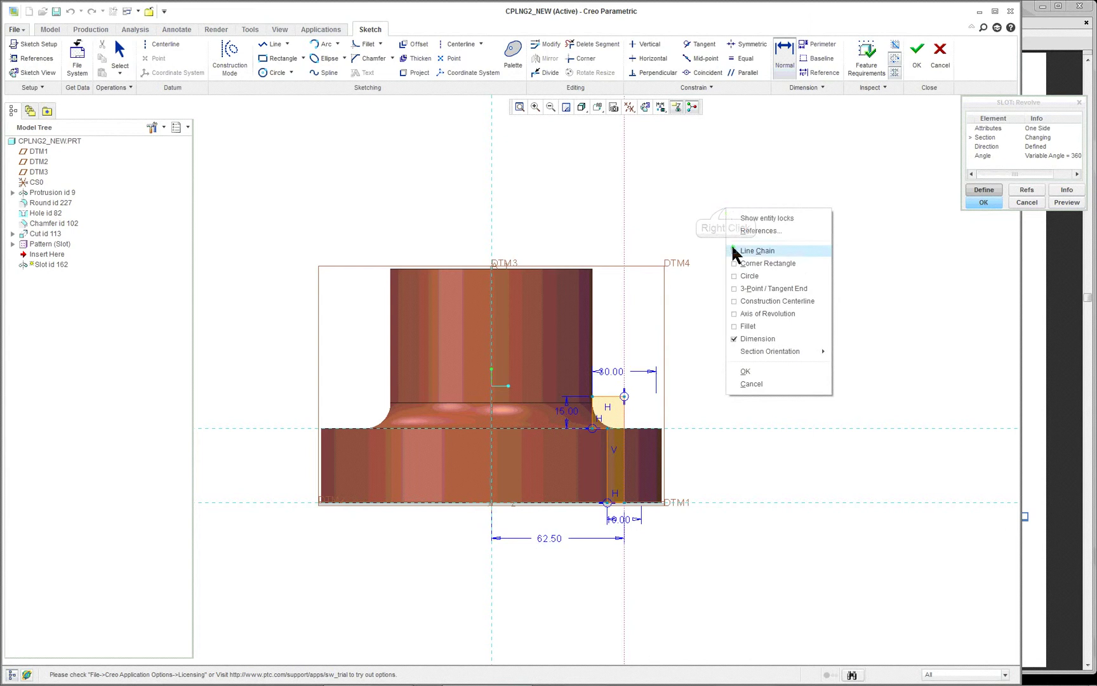
left_click(766, 301)
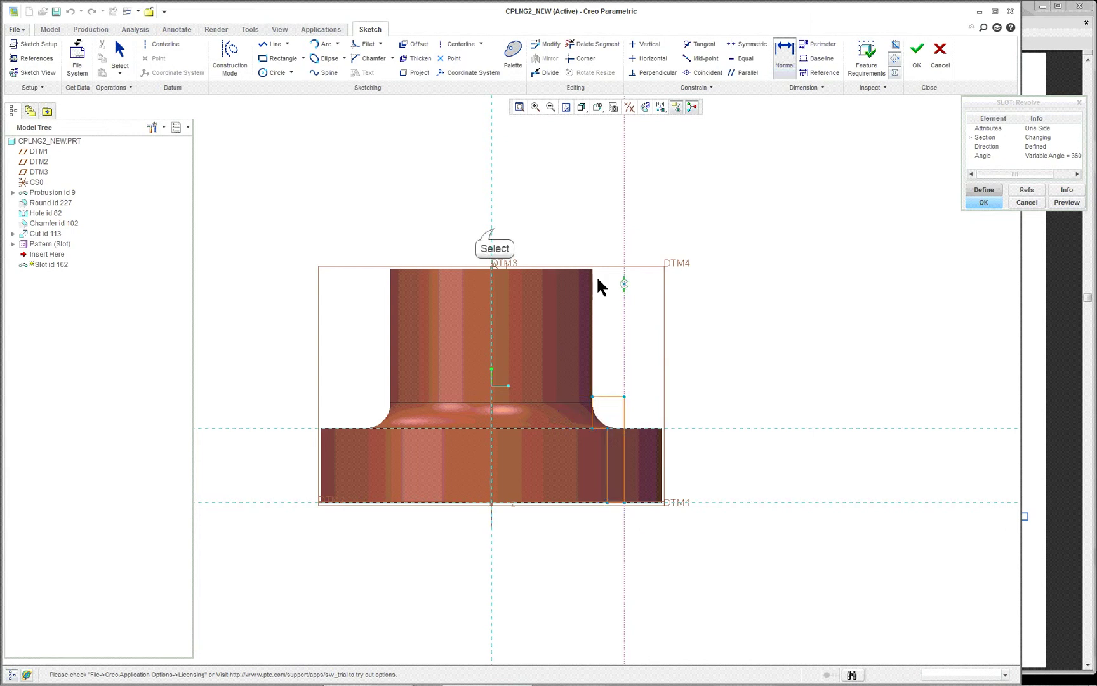
left_click(493, 227)
left_click(489, 276)
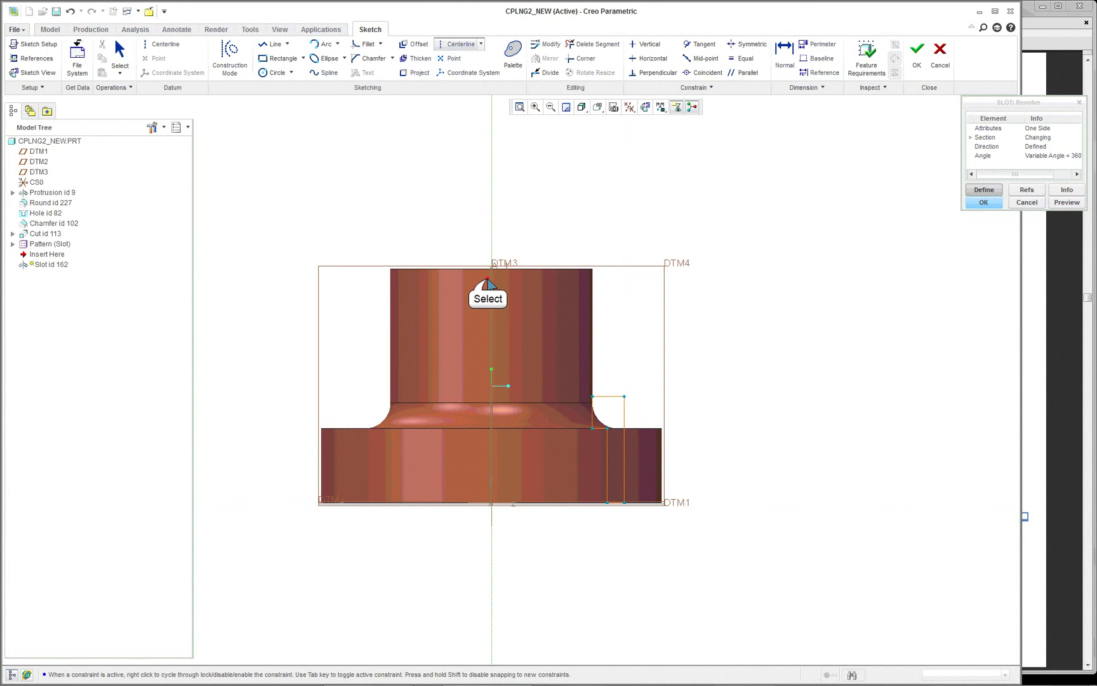
middle_click(731, 302)
Add a diameter dimension from the slot section's outer vertical line about the coupling's central centerline, deleting the conflicting 62.50 dimension
right_click(743, 381)
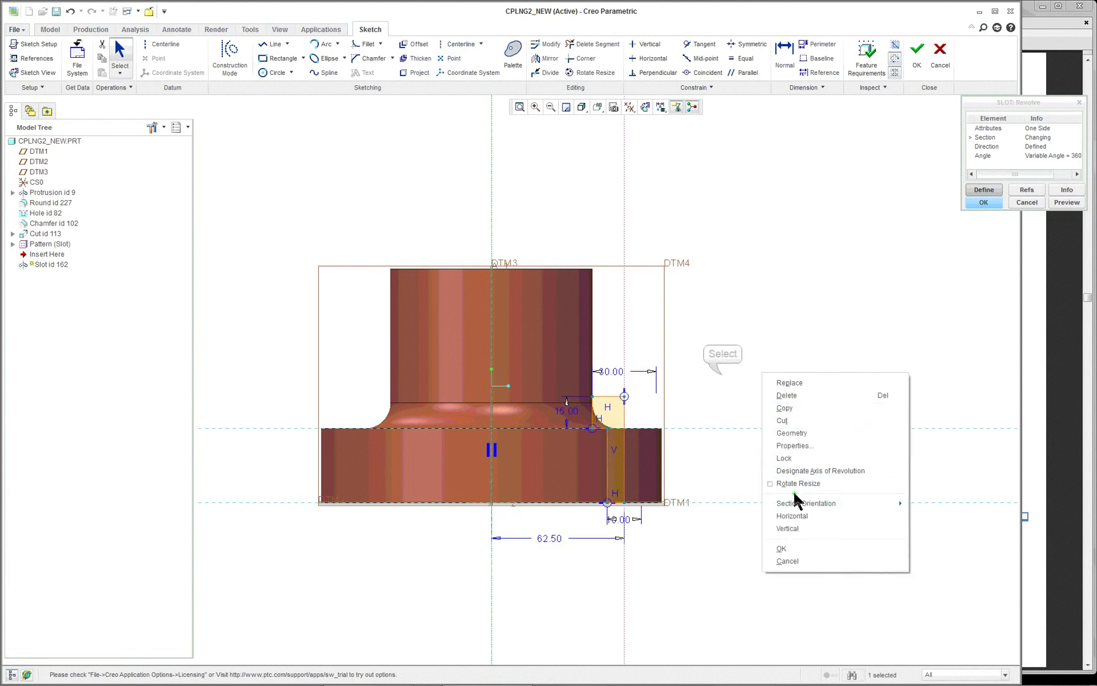
right_click(728, 375)
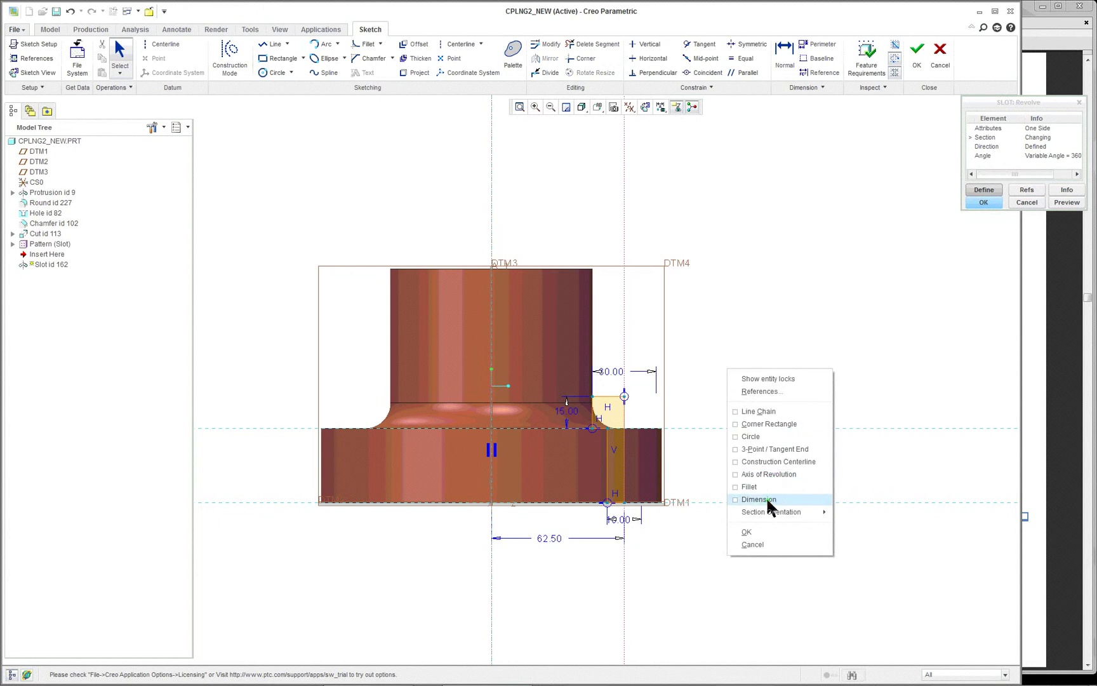
left_click(759, 500)
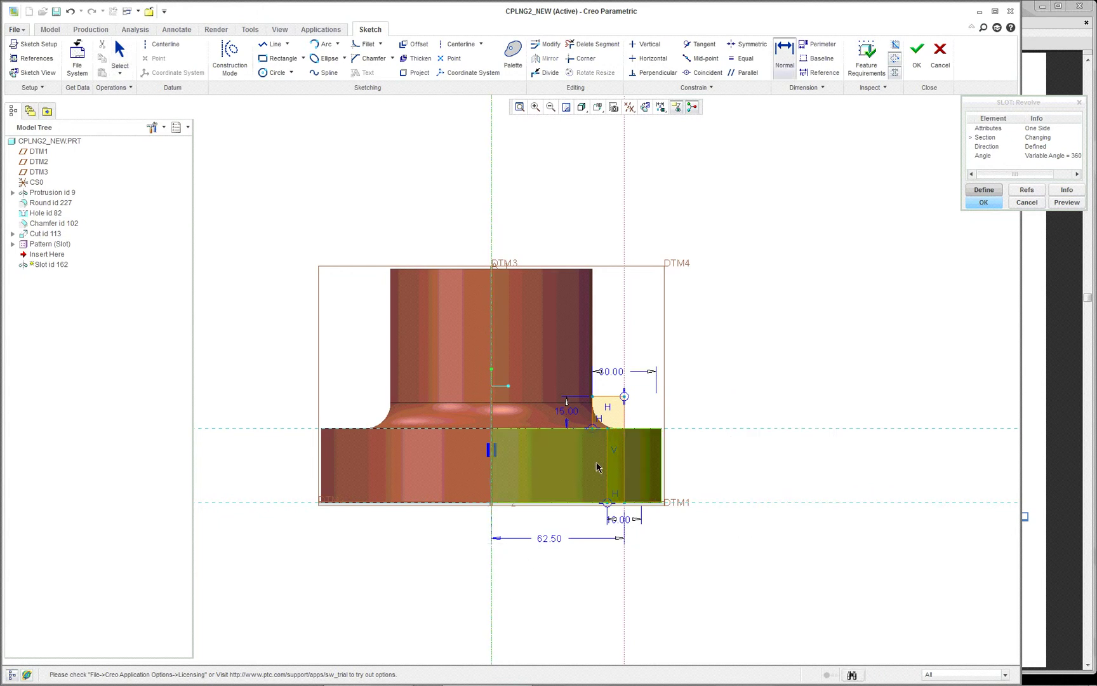
left_click(625, 451)
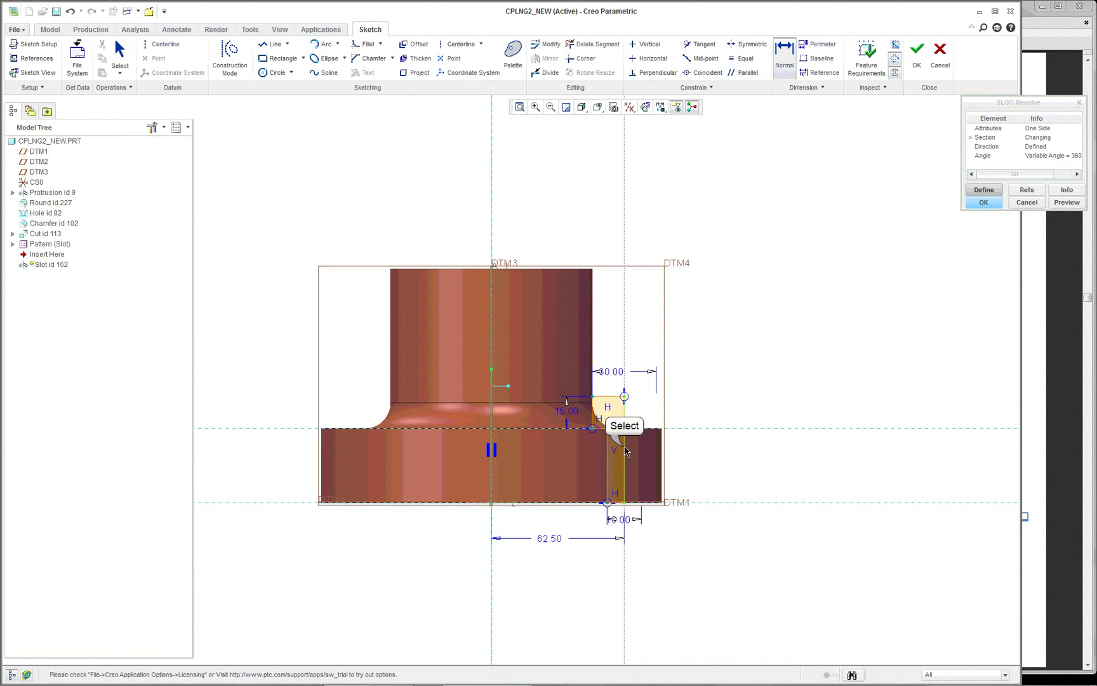
left_click(494, 551)
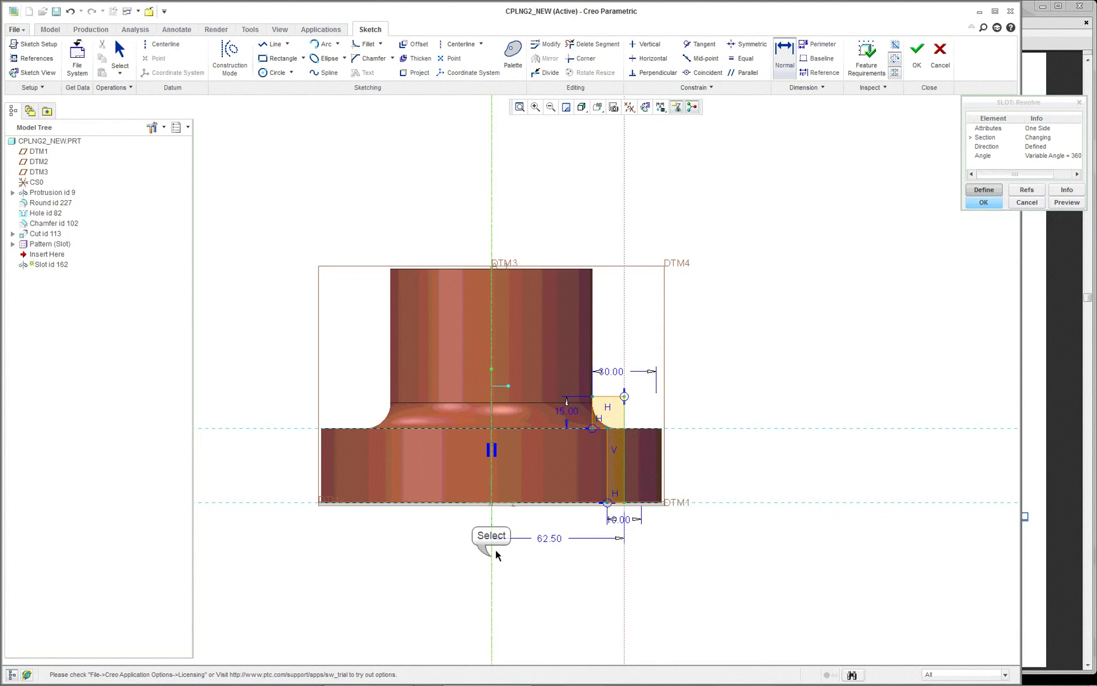
middle_click(509, 557)
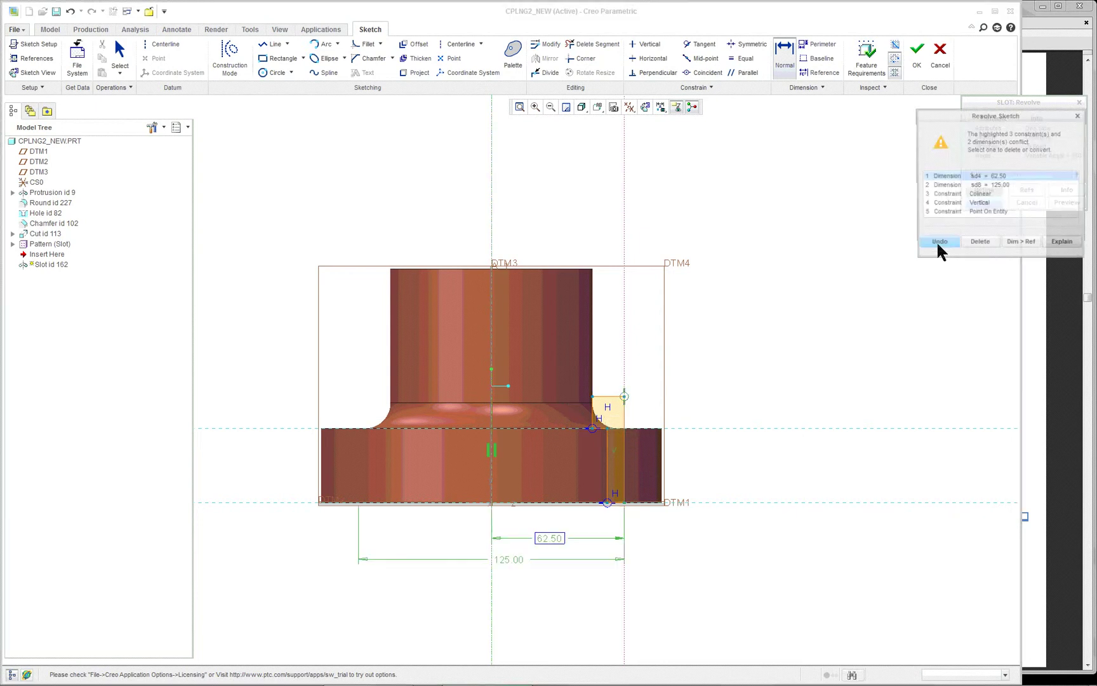
left_click(981, 245)
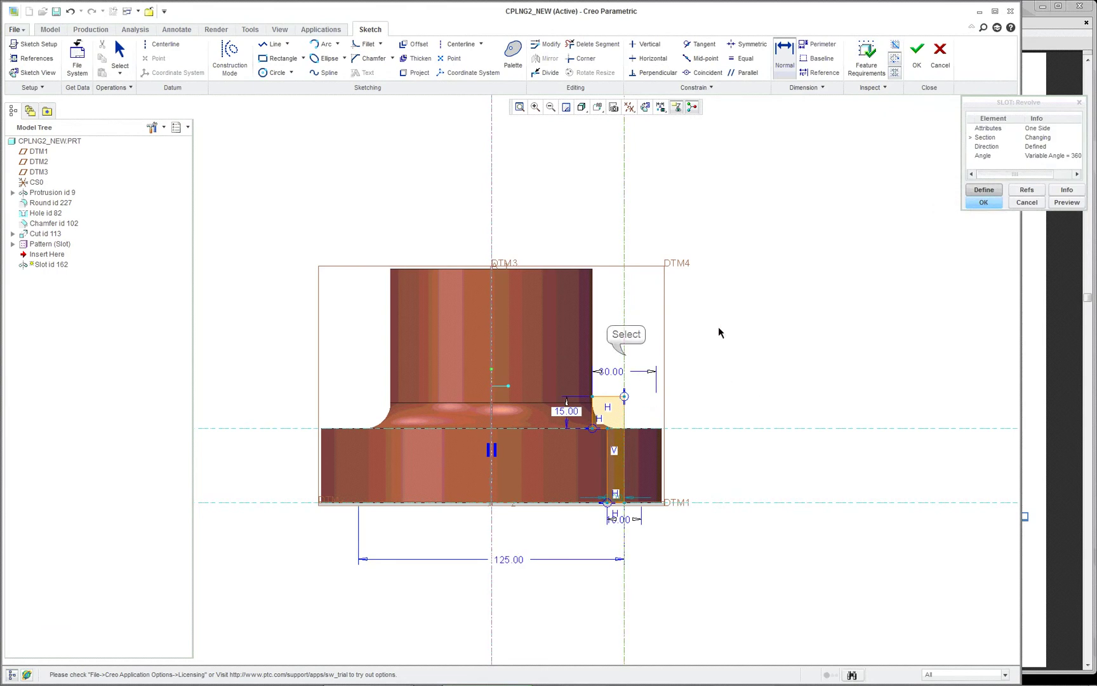
middle_click(809, 279)
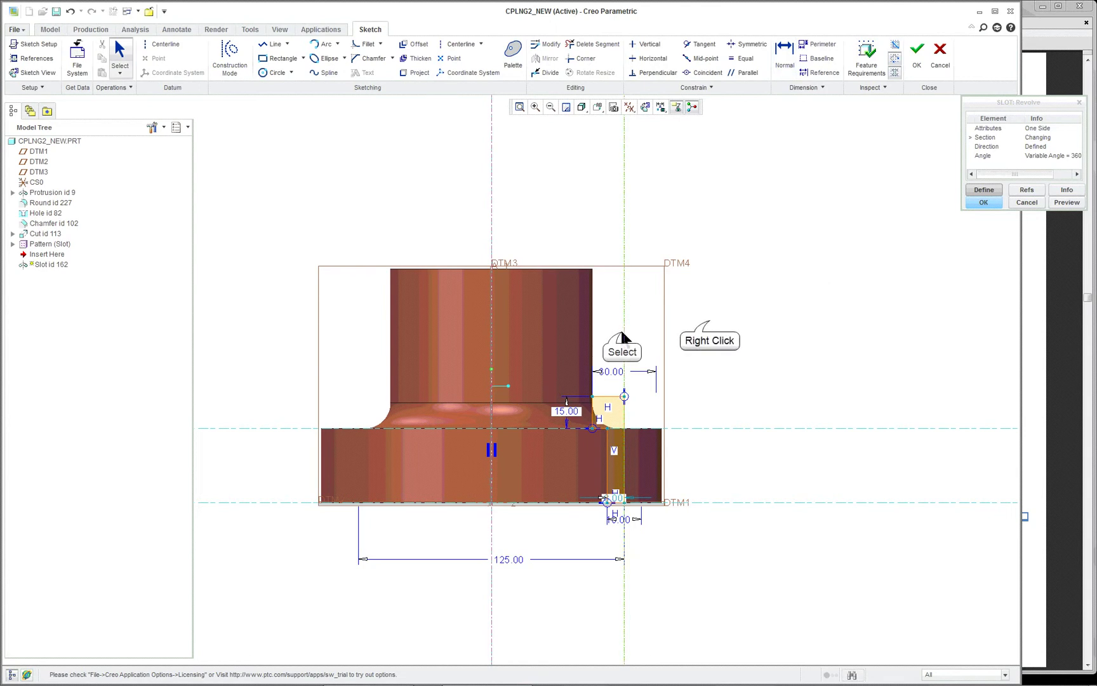
Designate the vertical centerline running through the slot section as the axis of revolution
right_click(709, 321)
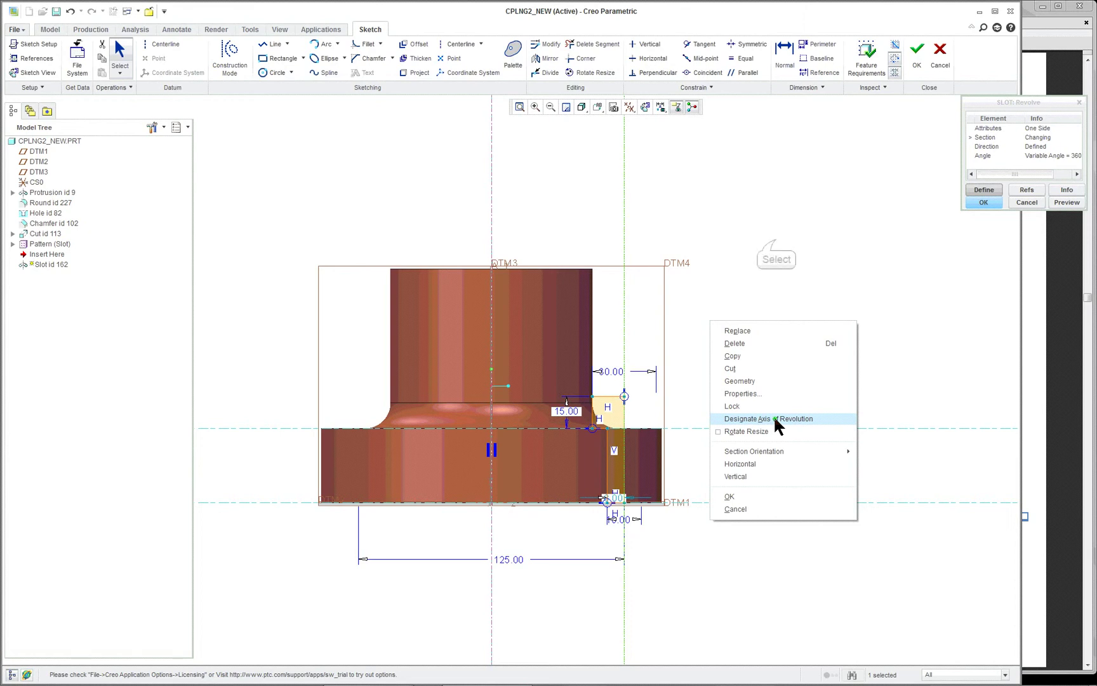
left_click(775, 240)
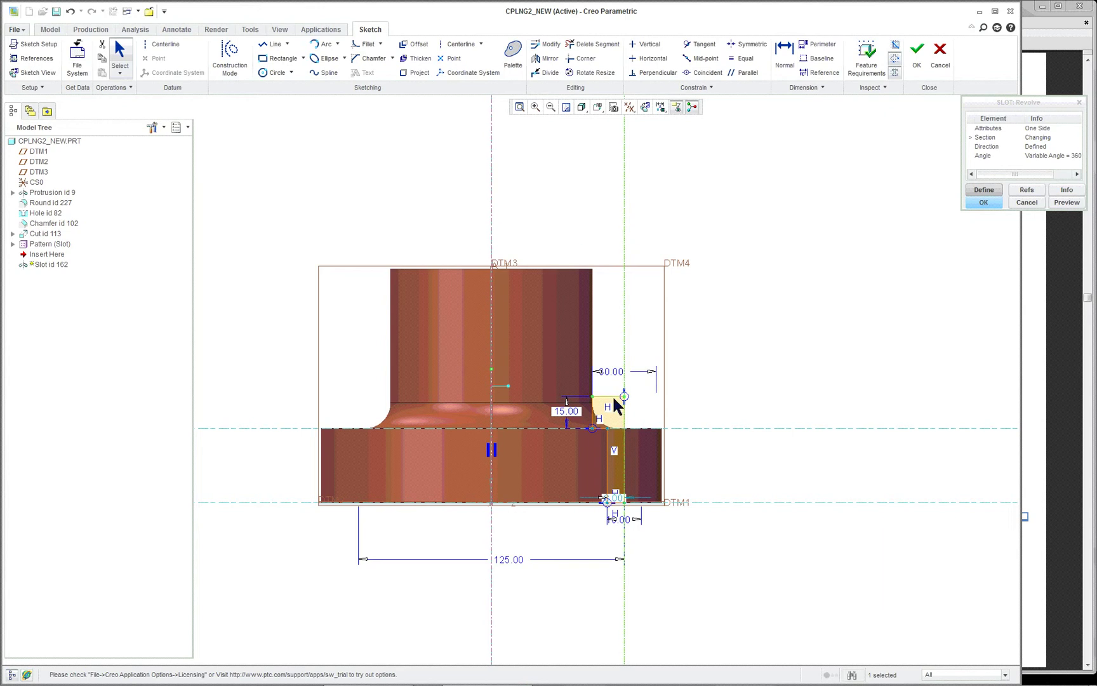
mouse_move(628, 239)
right_mouse_down()
mouse_move(680, 239)
mouse_move(686, 249)
right_mouse_up()
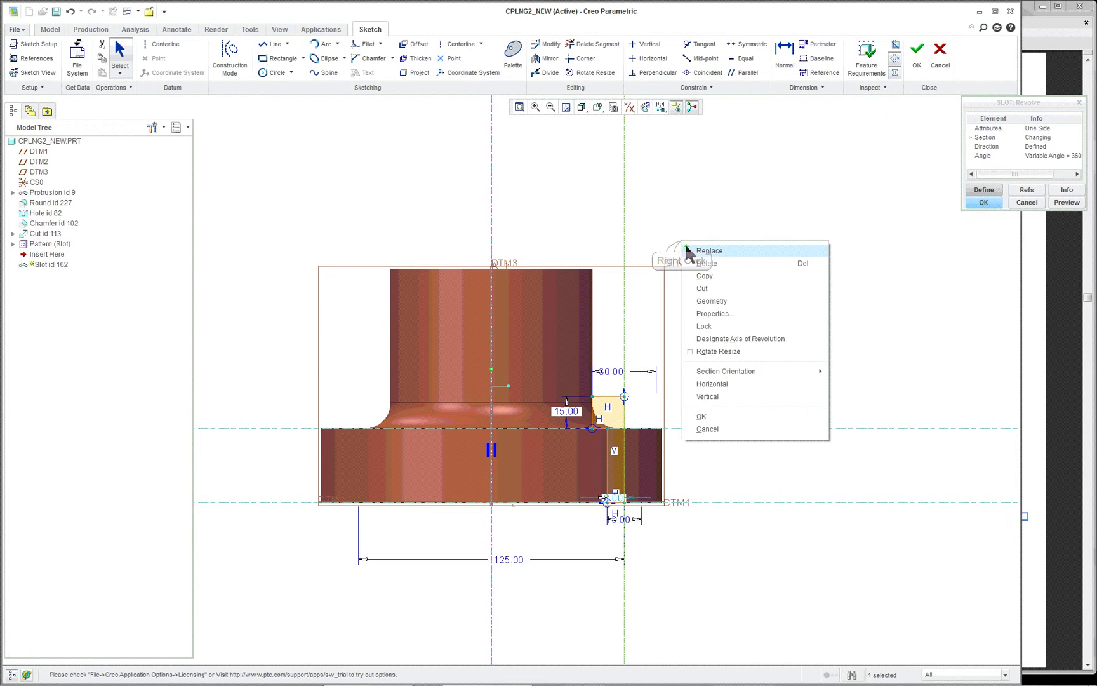
left_click(735, 331)
left_click(624, 223)
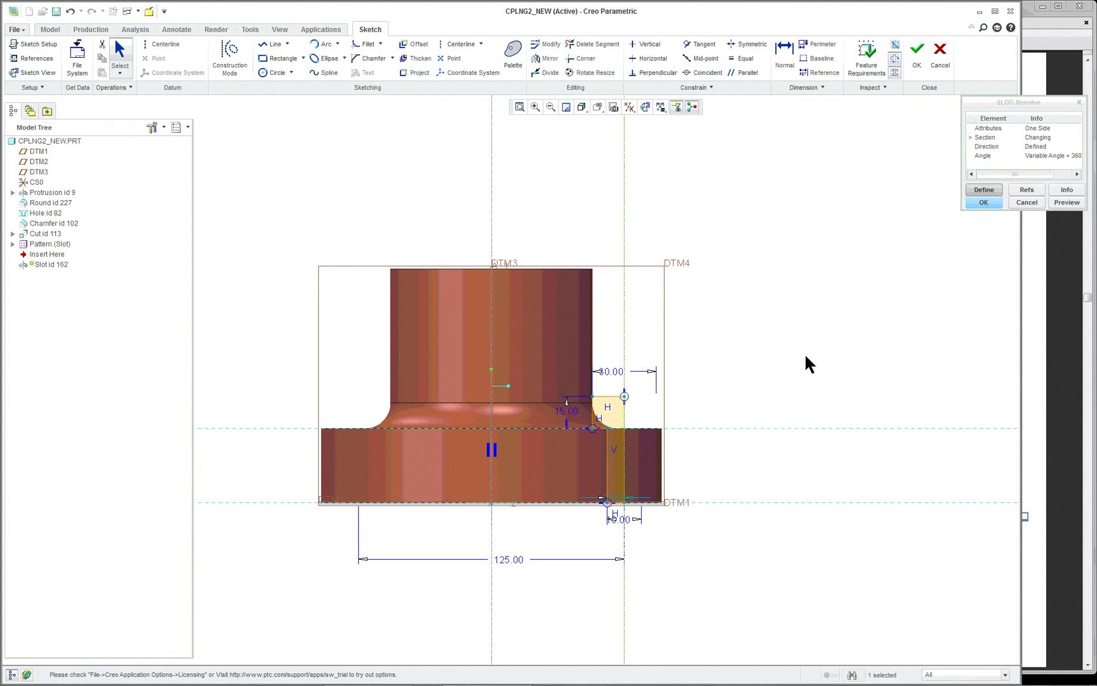
Accept the re-dimensioned section and complete the slot's redefinition
left_click(983, 204)
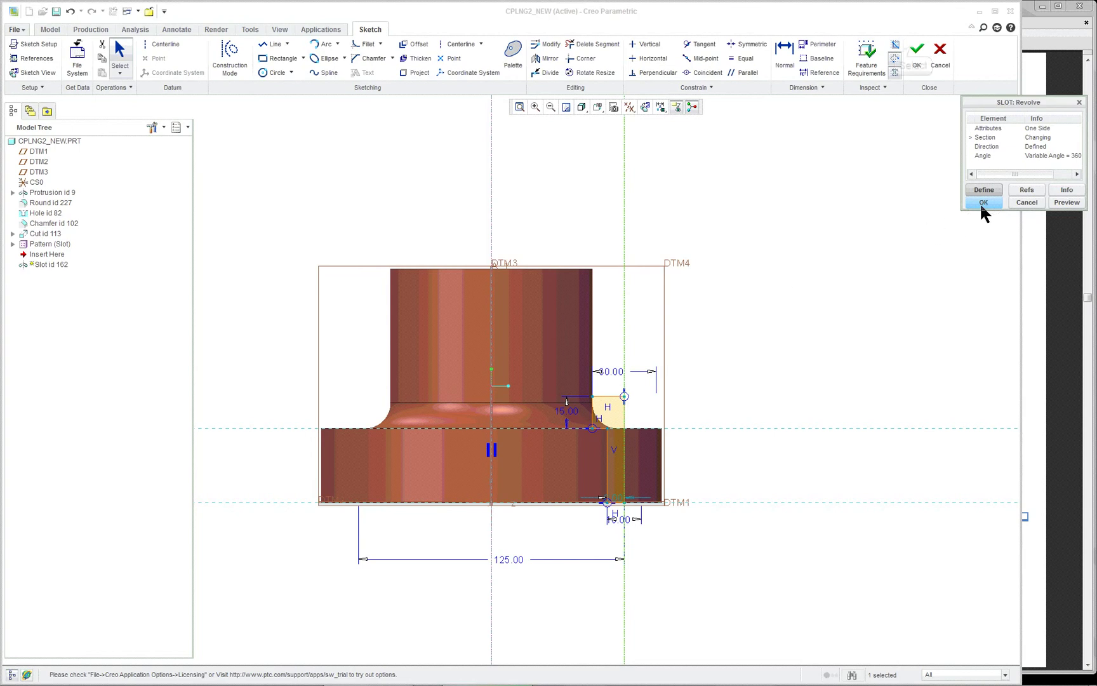
left_click(916, 50)
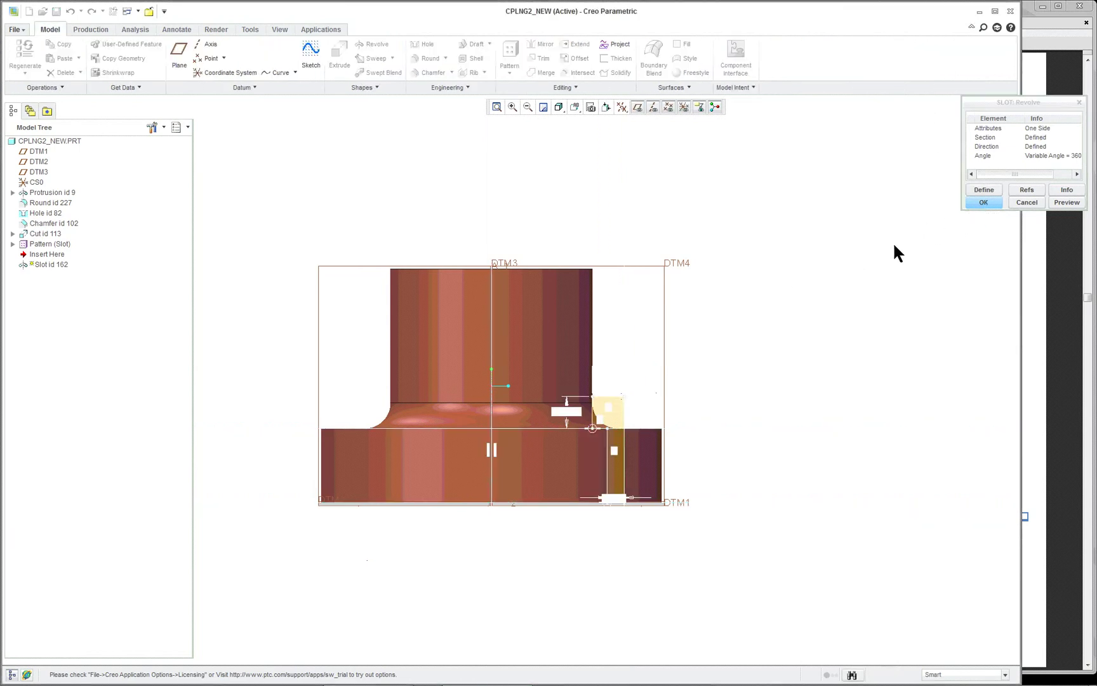
left_click(984, 204)
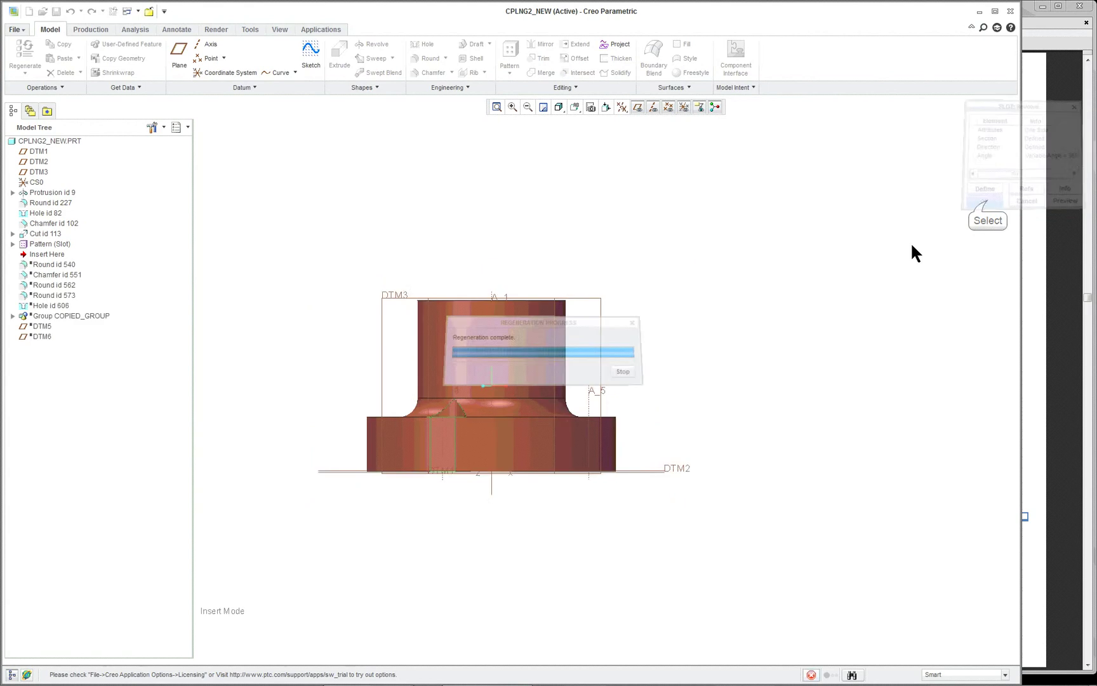
Redefine the slot again, opening its revolve section for editing and orienting the sketch parallel to the screen
middle_click_drag(660, 407, 630, 457)
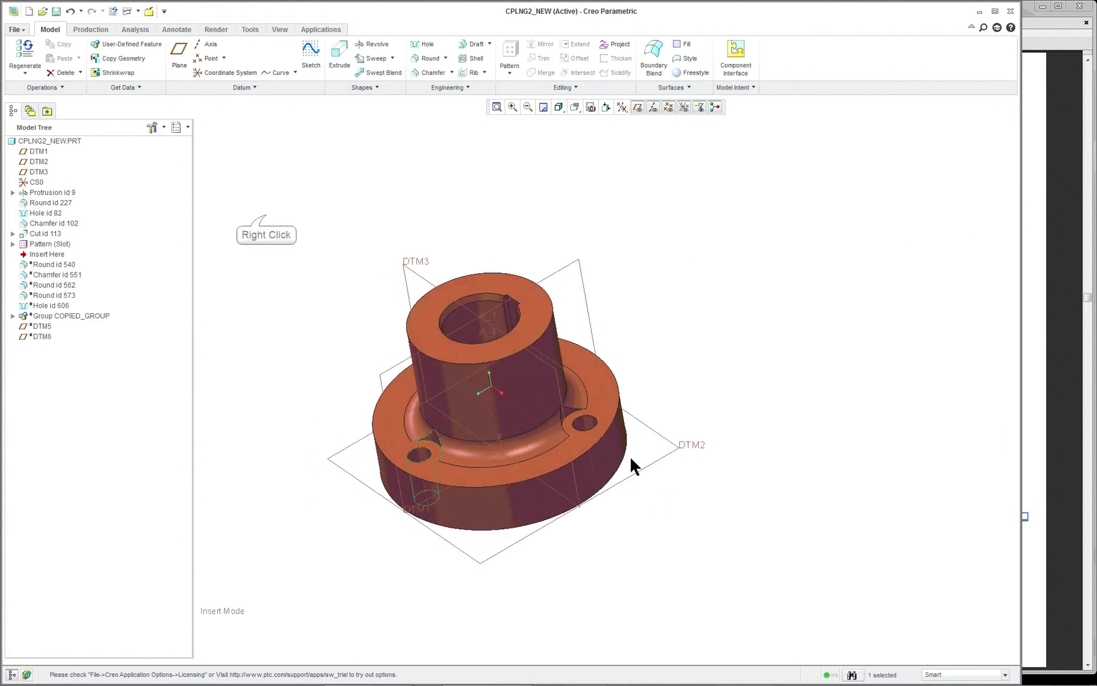
right_click(268, 221)
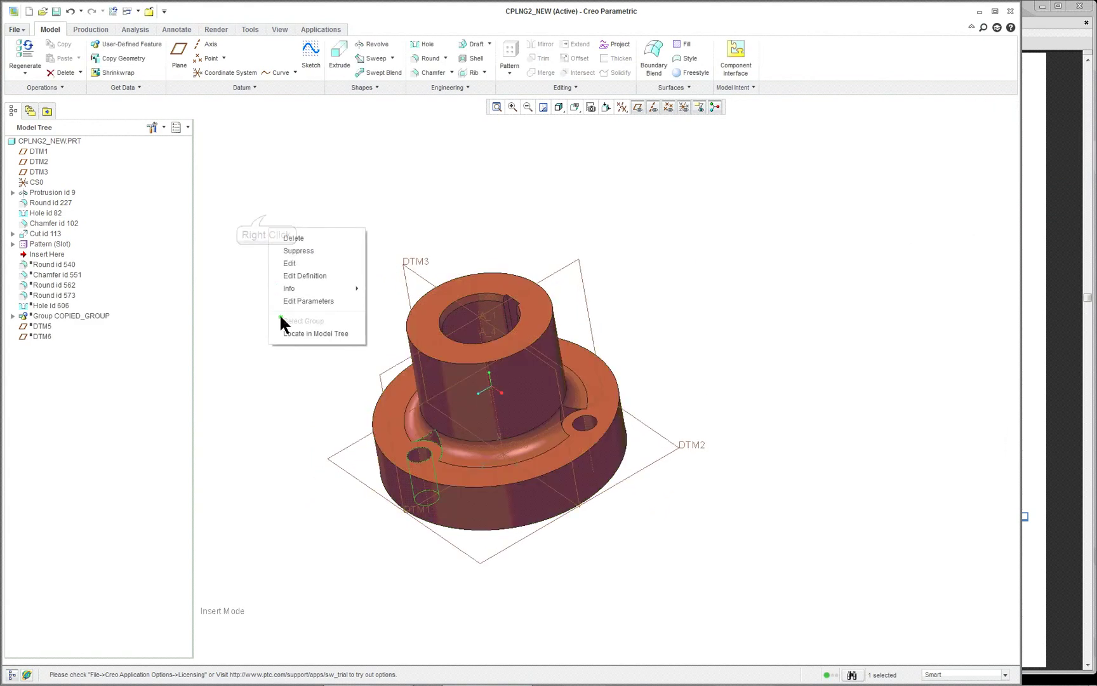
left_click(318, 275)
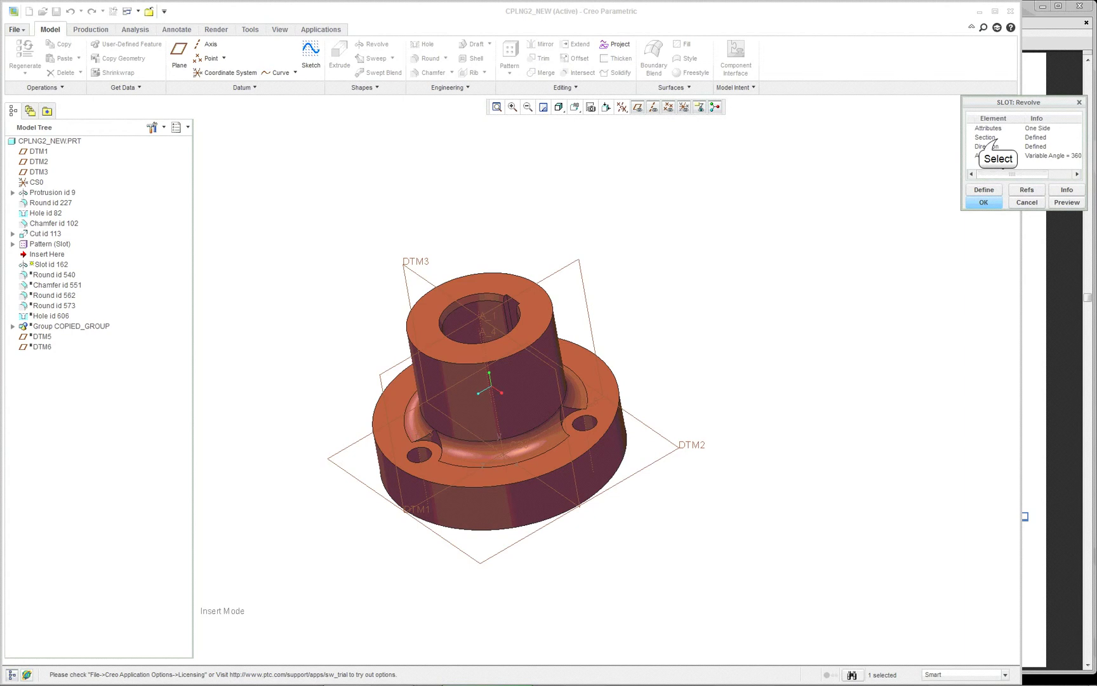
left_click(991, 137)
left_click(983, 189)
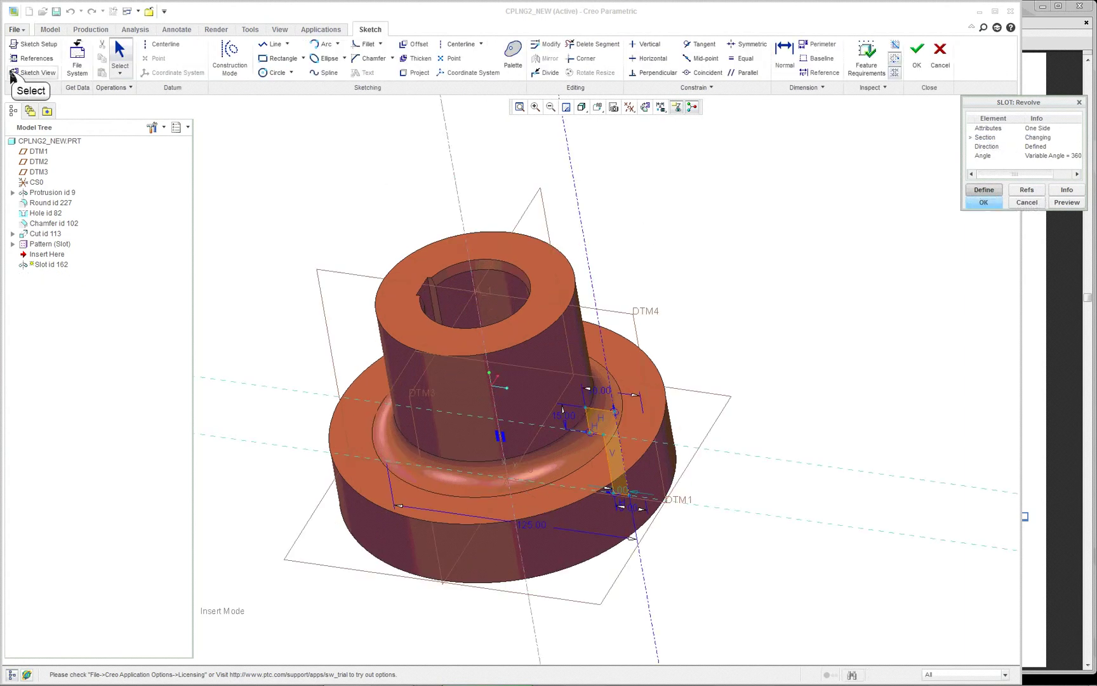
left_click(26, 73)
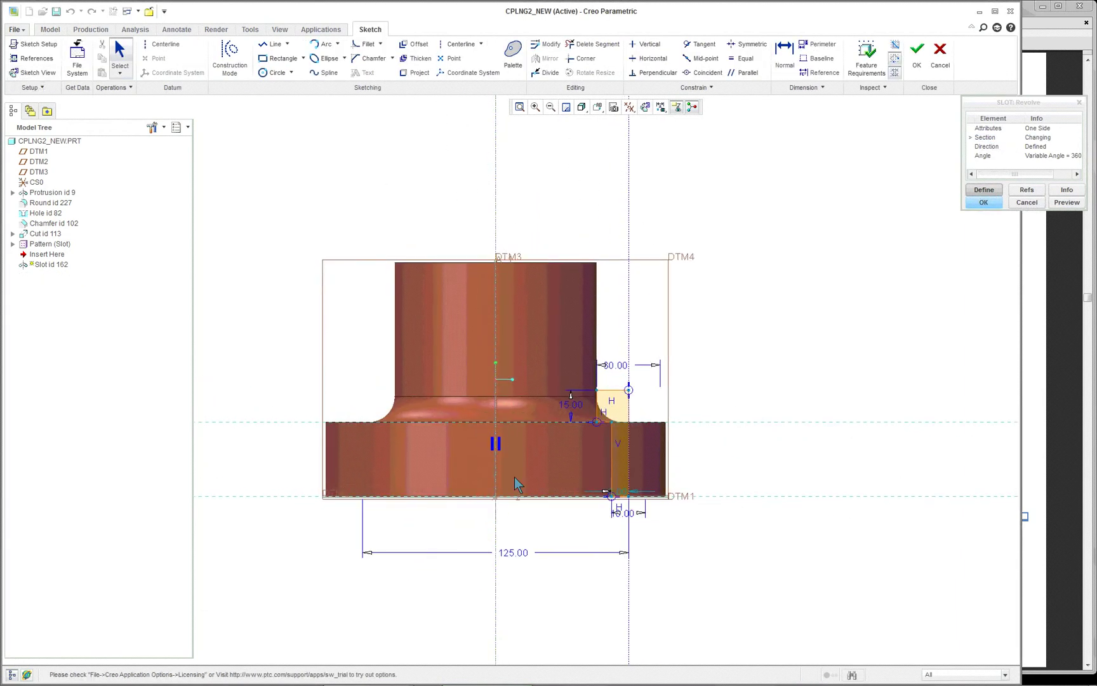
Add the upper edge of the hub's round as a sketch reference for the slot section
scroll(527, 480, "up", 2)
scroll(537, 473, "up", 1)
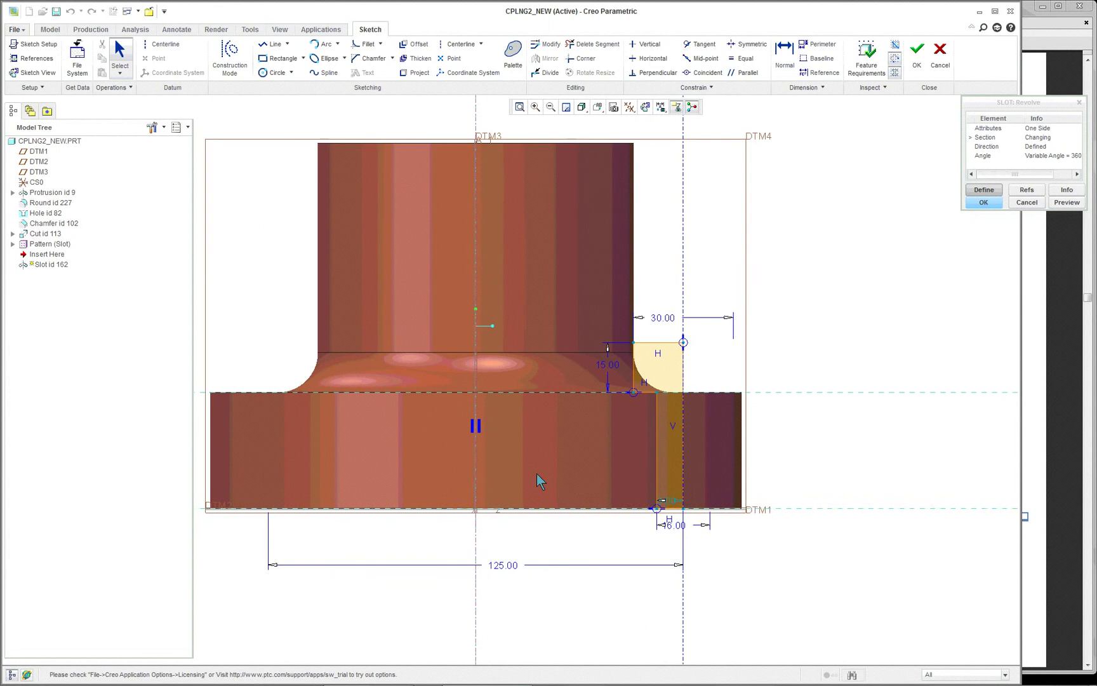
scroll(752, 439, "down", 1)
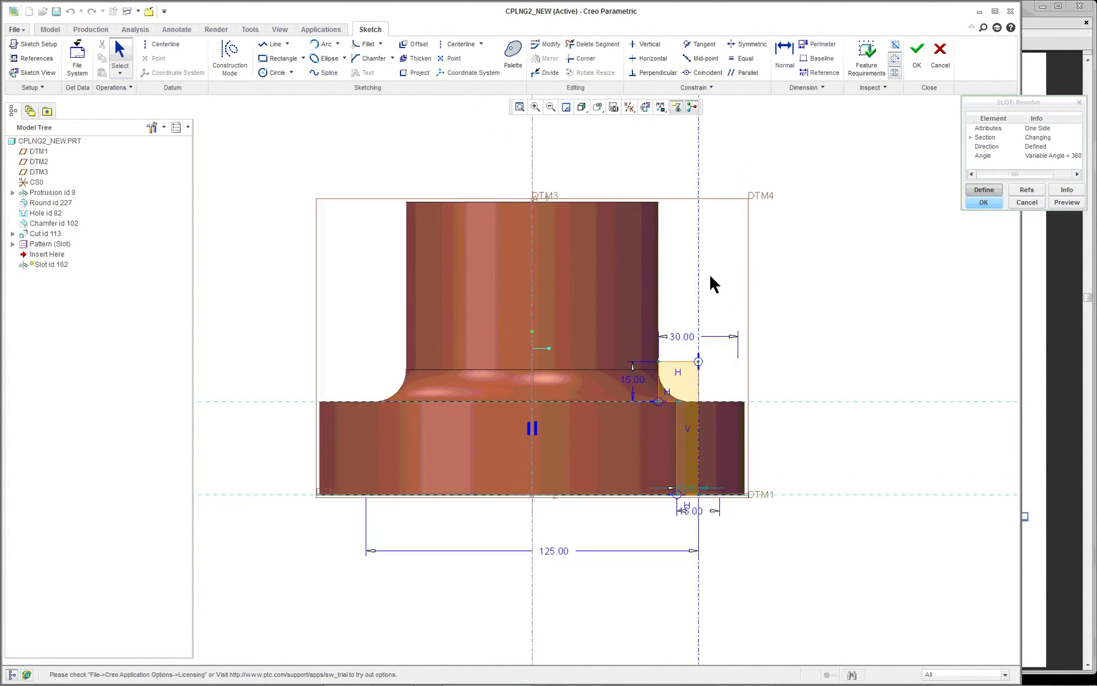
left_click(570, 552)
scroll(754, 415, "up", 1)
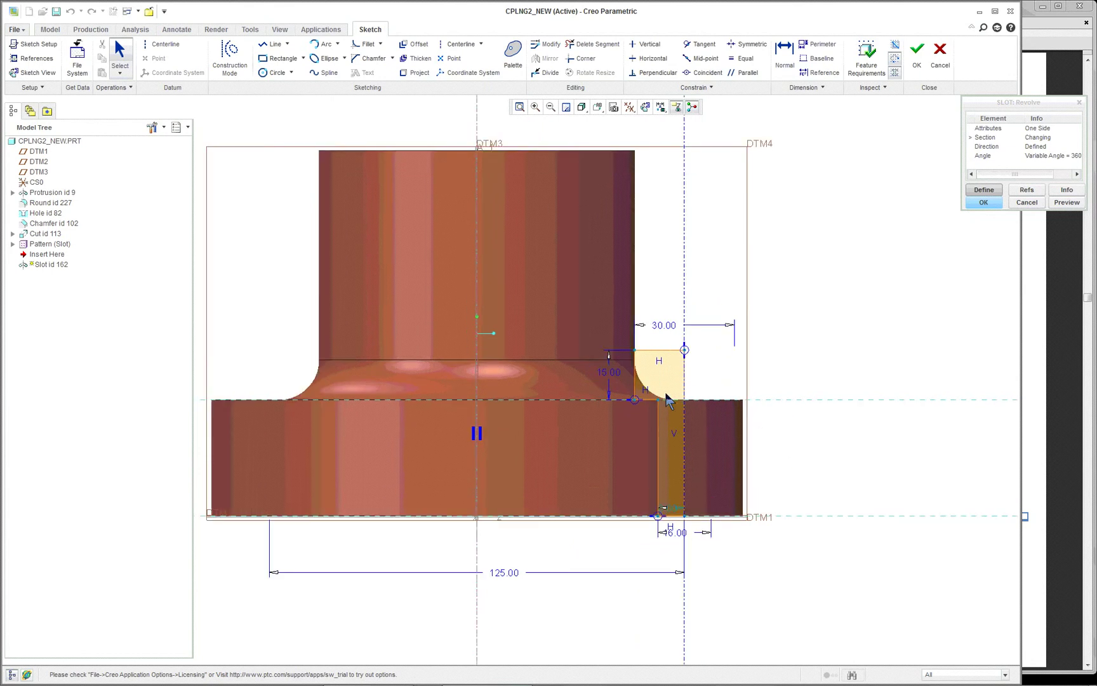
scroll(640, 364, "up", 1)
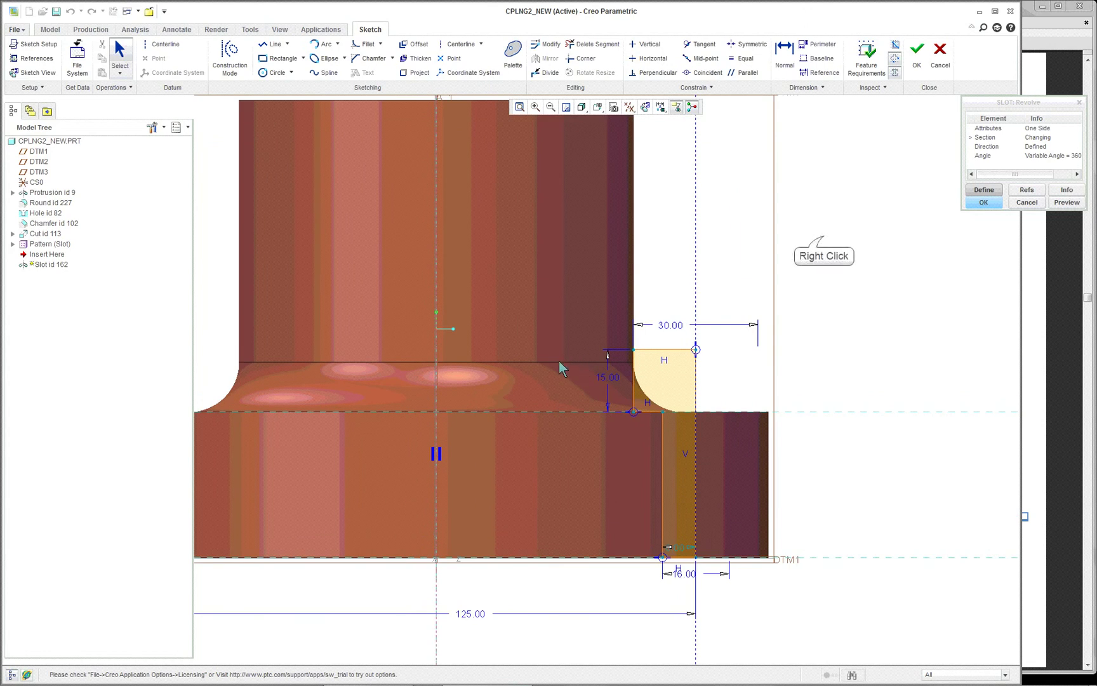
right_click(826, 246)
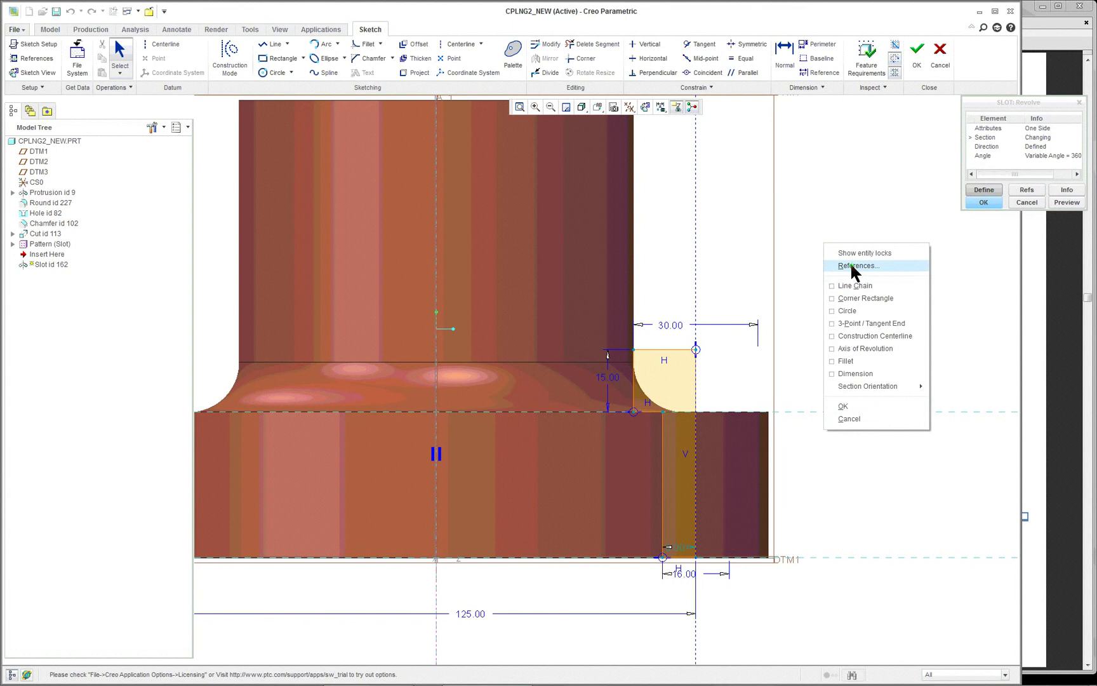
left_click(850, 263)
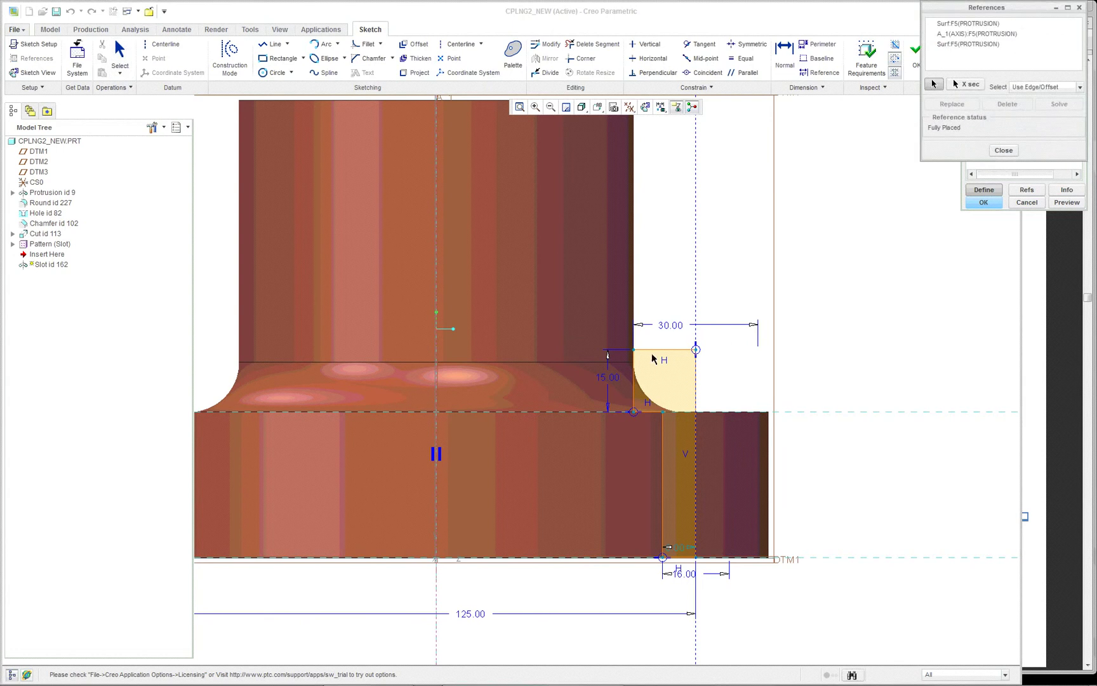
right_click(586, 367)
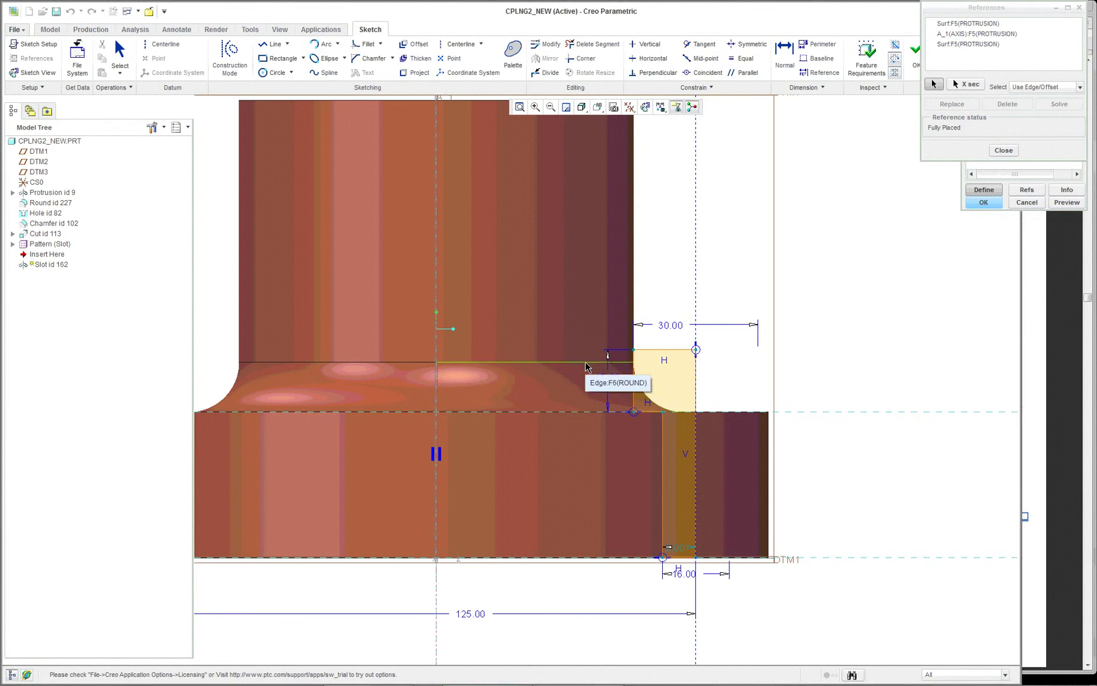
left_click(586, 367)
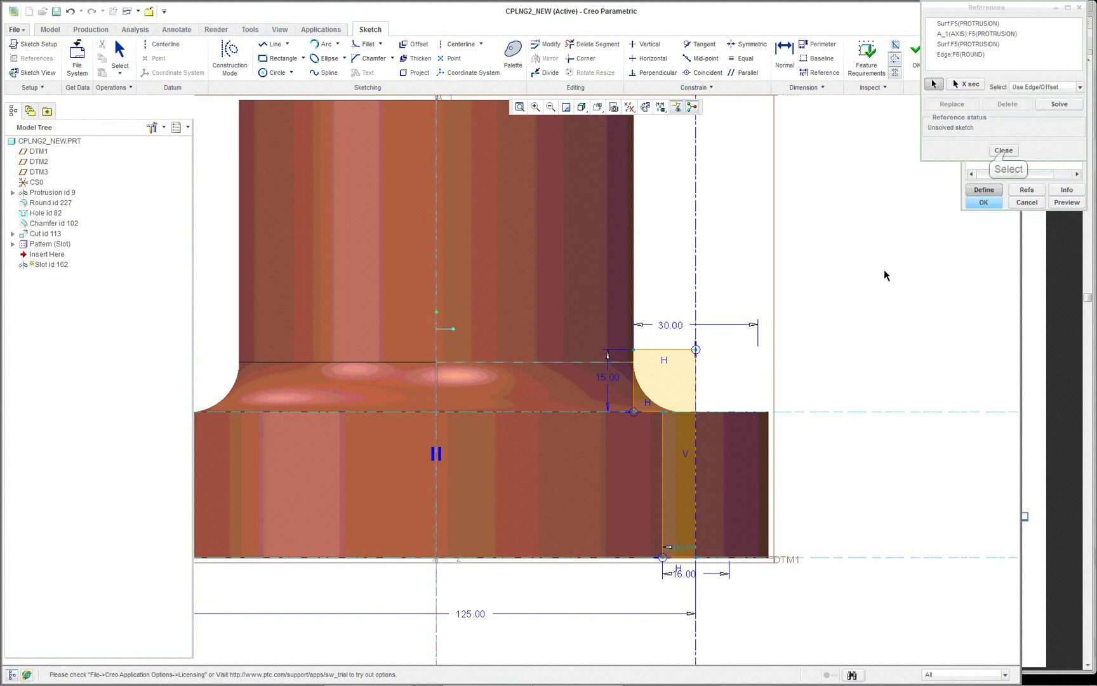
left_click(1004, 150)
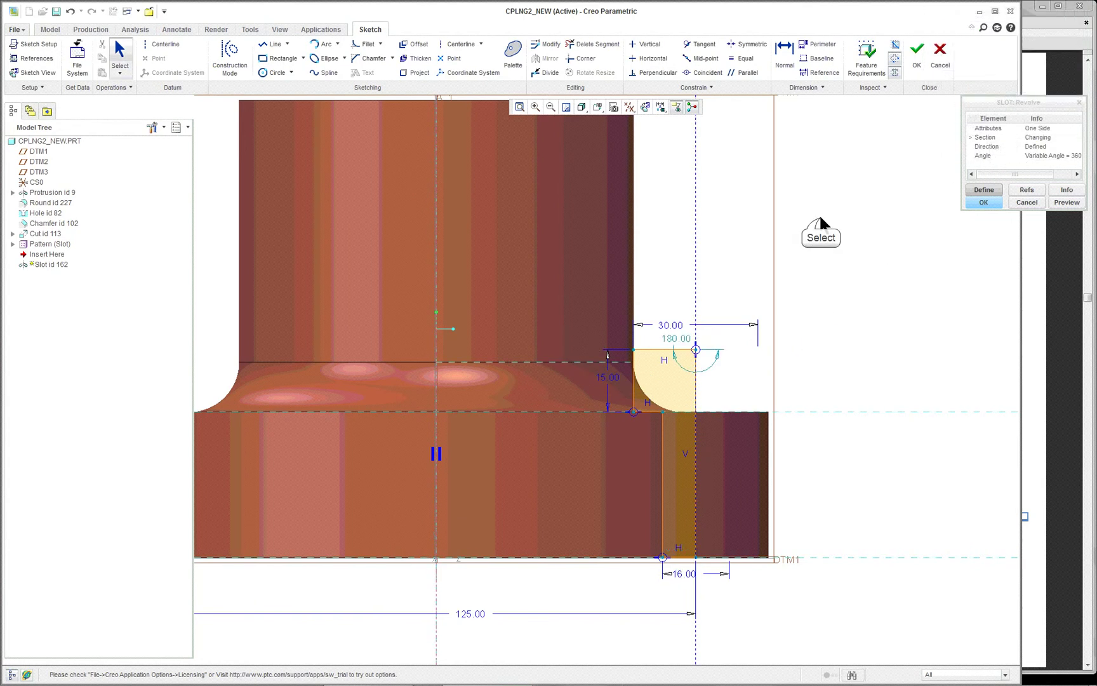
Make the slot section's top edge coincident with the round's edge reference, deleting the conflicting 15.00 height dimension
left_click(695, 73)
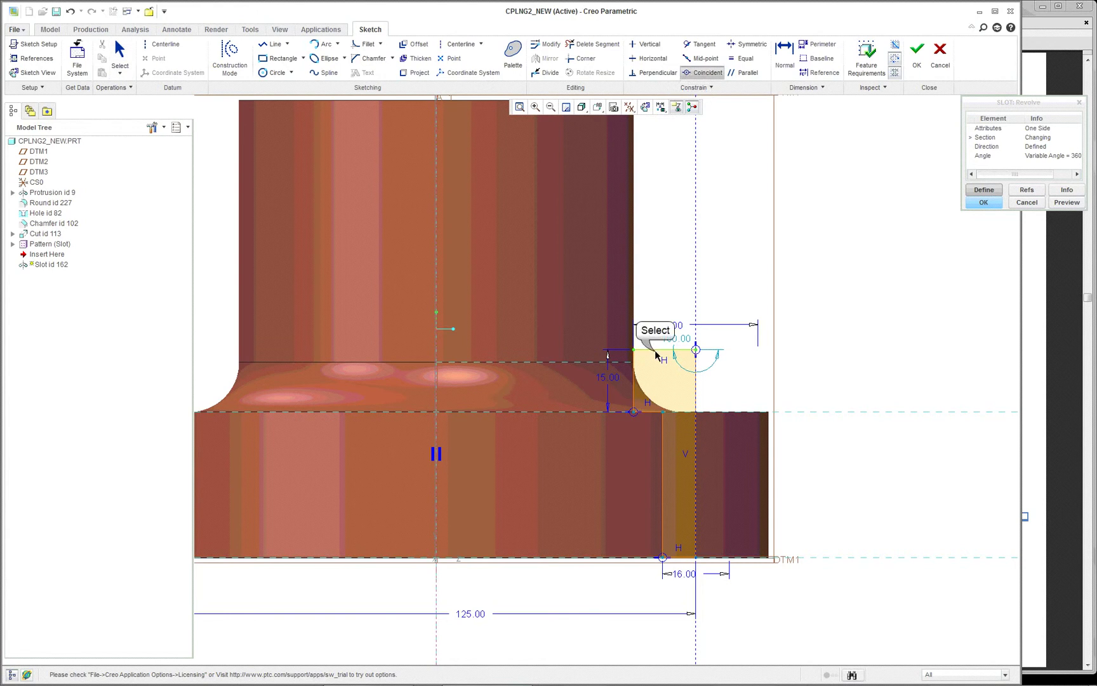
left_click(579, 367)
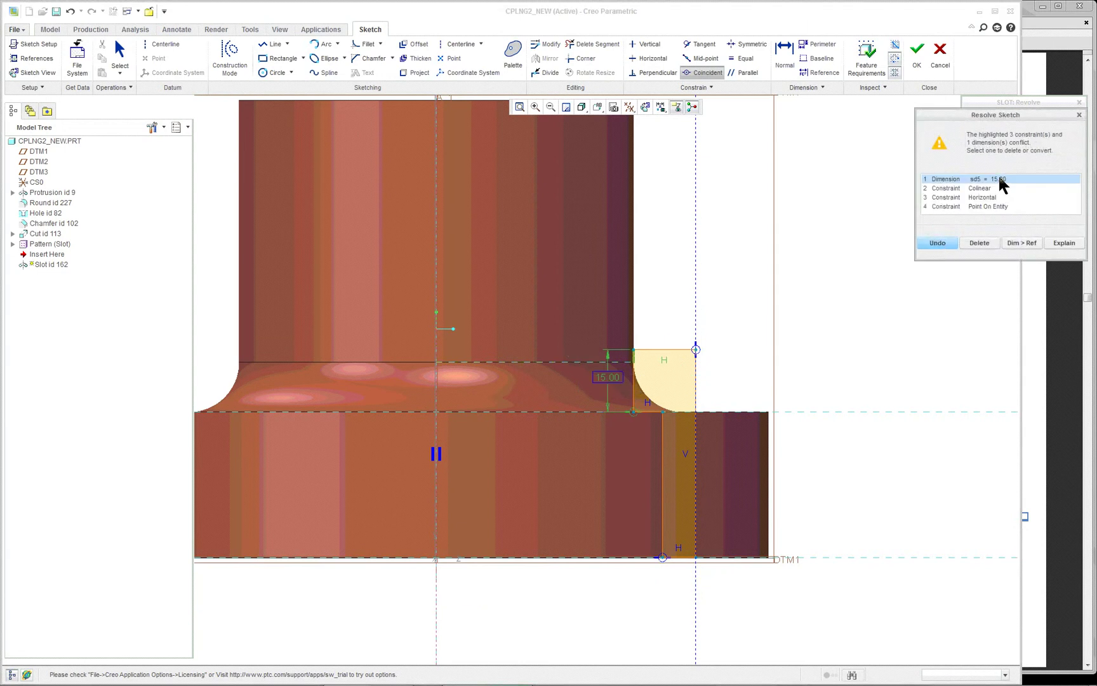
left_click(986, 245)
Accept the slot section constrained to the round's edge and finish redefining the slot feature
scroll(840, 298, "down", 1)
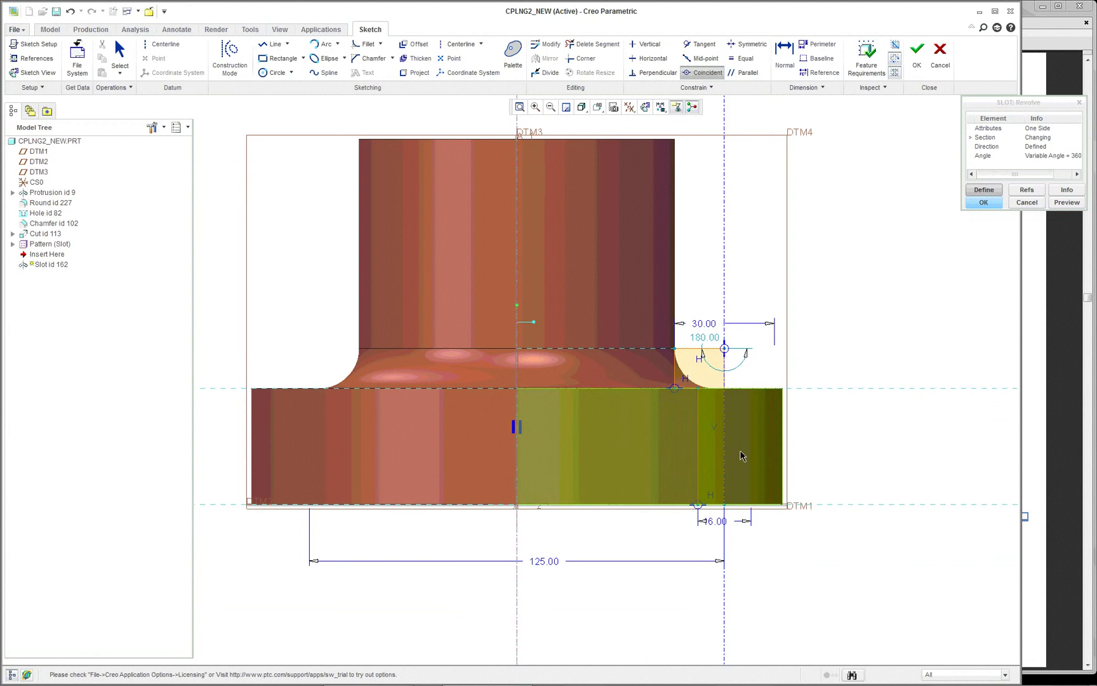
scroll(676, 399, "up", 2)
scroll(777, 363, "down", 1)
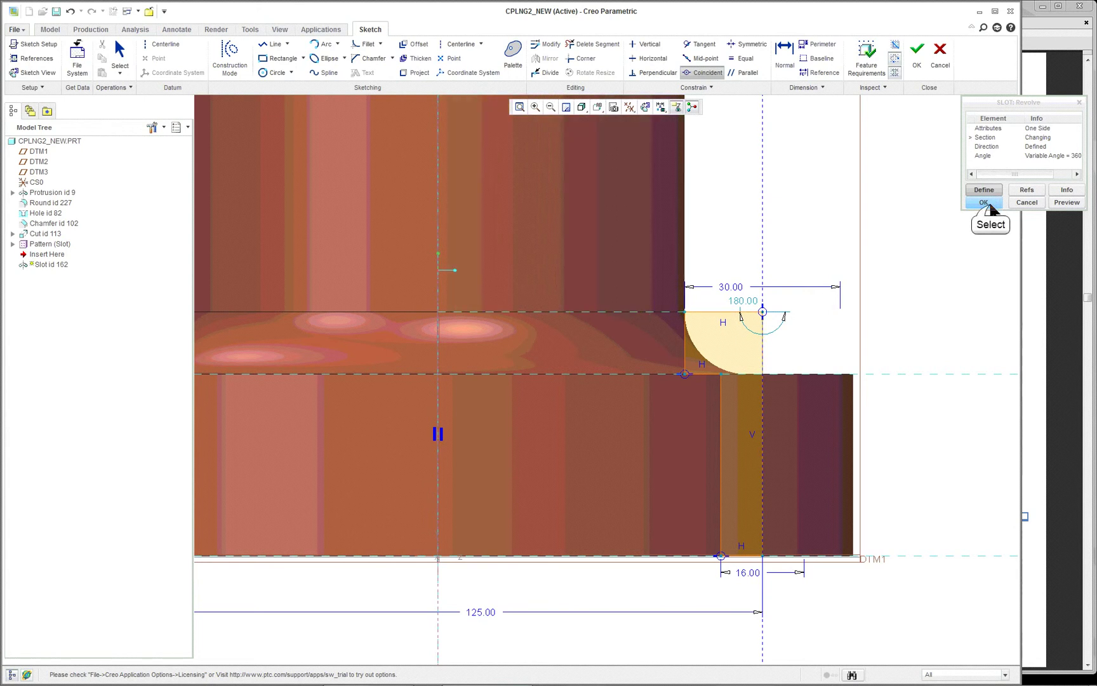
left_click(917, 52)
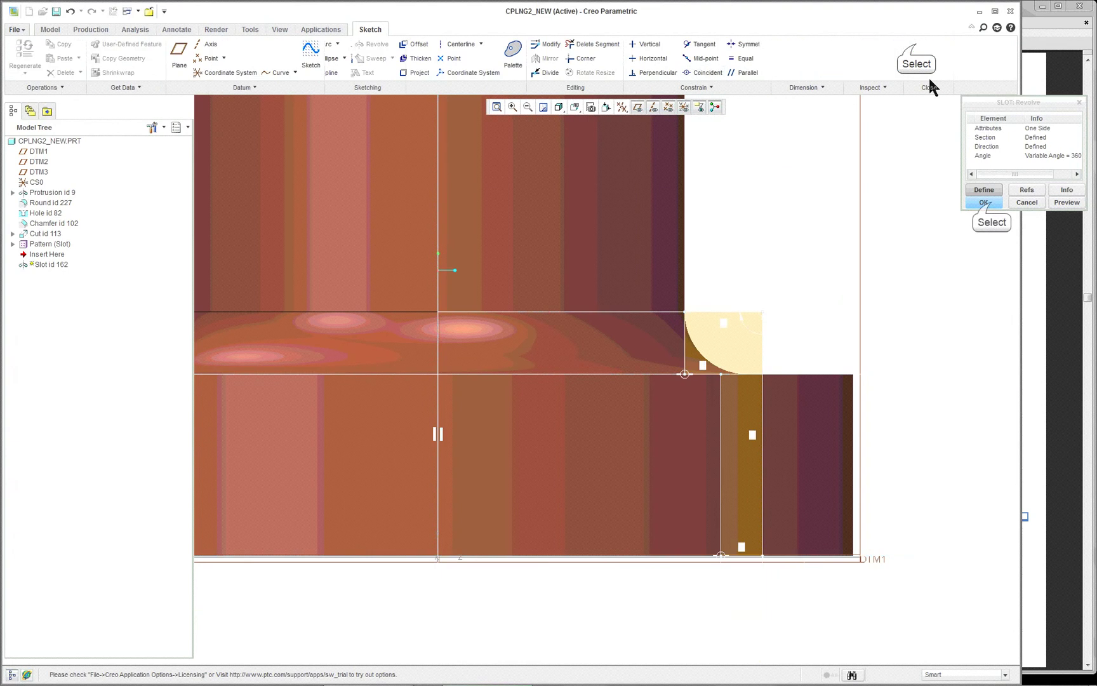
left_click(984, 202)
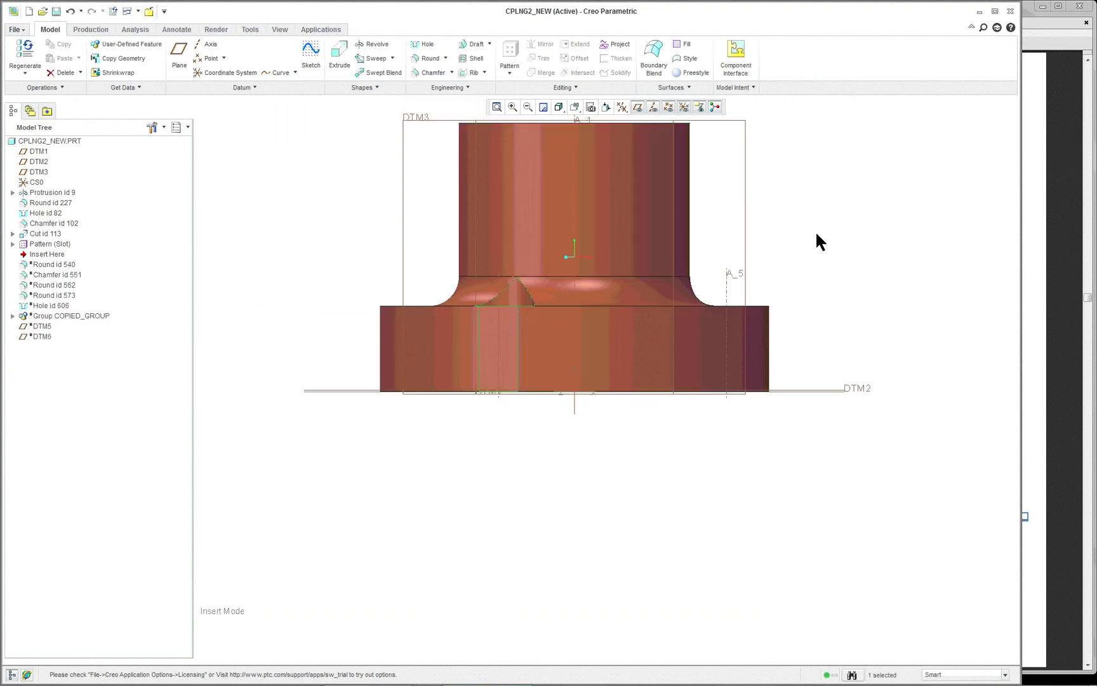
Roll the model's insertion point forward past Round id 540 and Chamfer id 551, inspecting the chamfer on the flange's underside
key("ctrl+d")
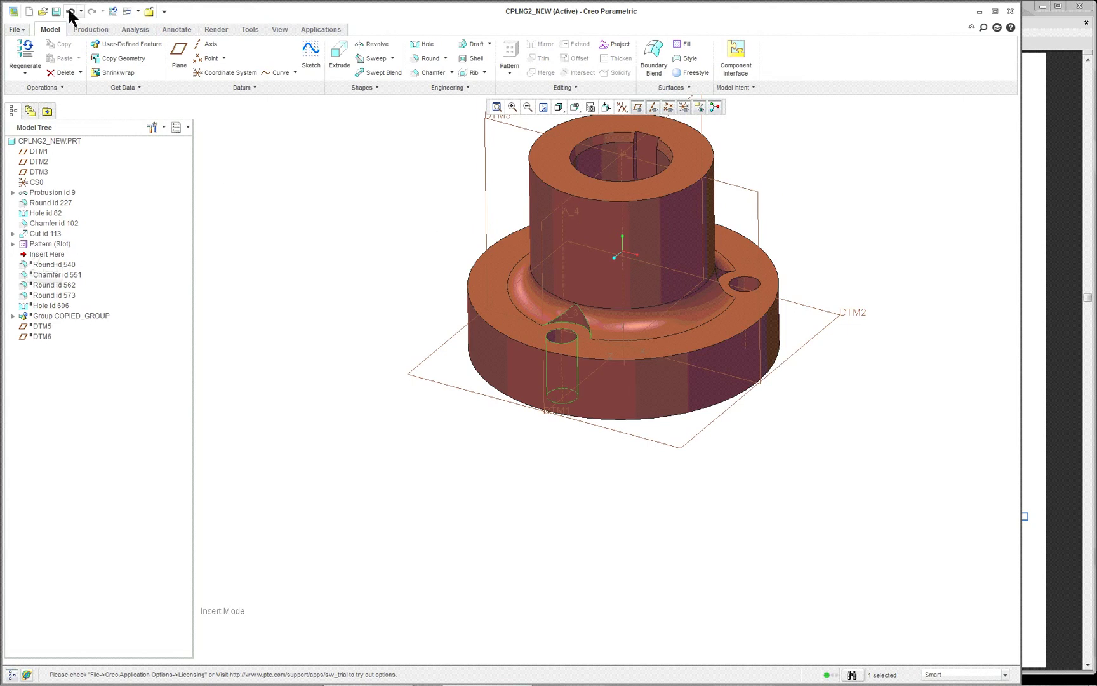
left_click_drag(43, 254, 57, 277)
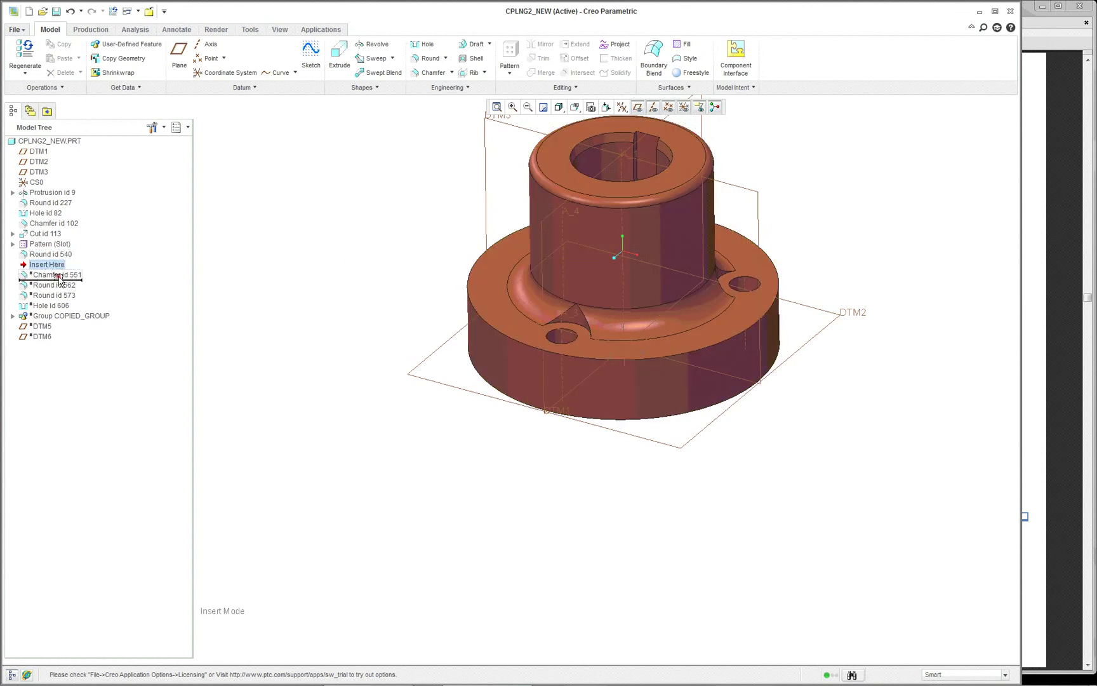
middle_click_drag(490, 381, 381, 295)
left_click(56, 264)
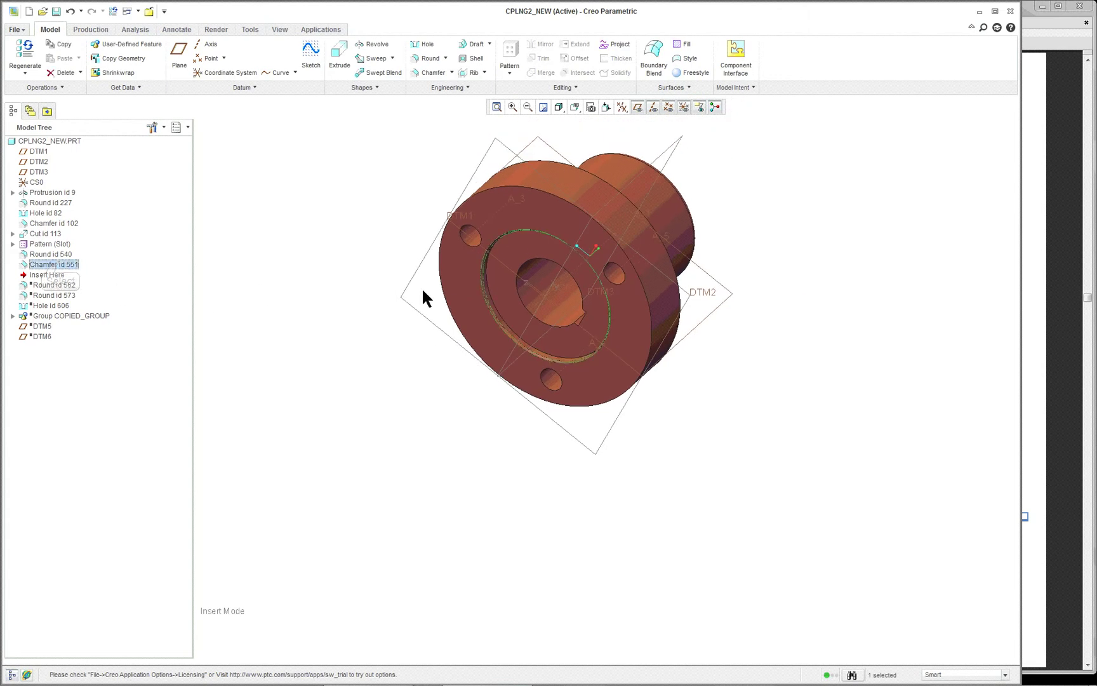
scroll(422, 287, "up", 3)
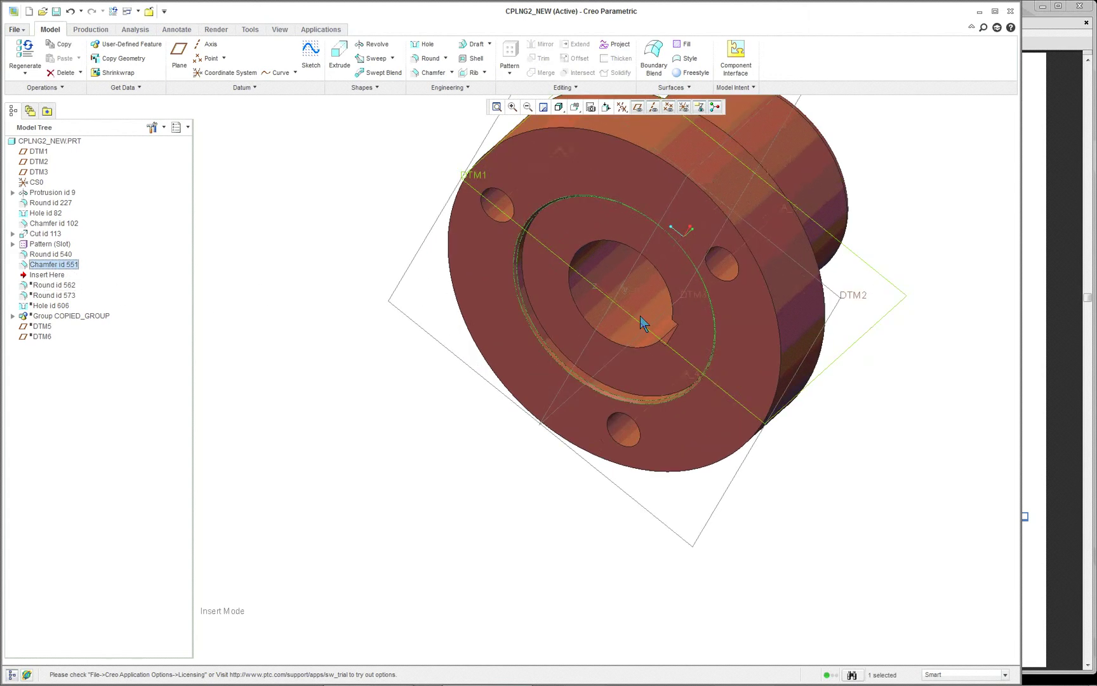
Advance the insertion point past Round id 562 and examine that round in the recess on the flange's underside
left_click(56, 275)
left_click_drag(59, 279, 49, 289)
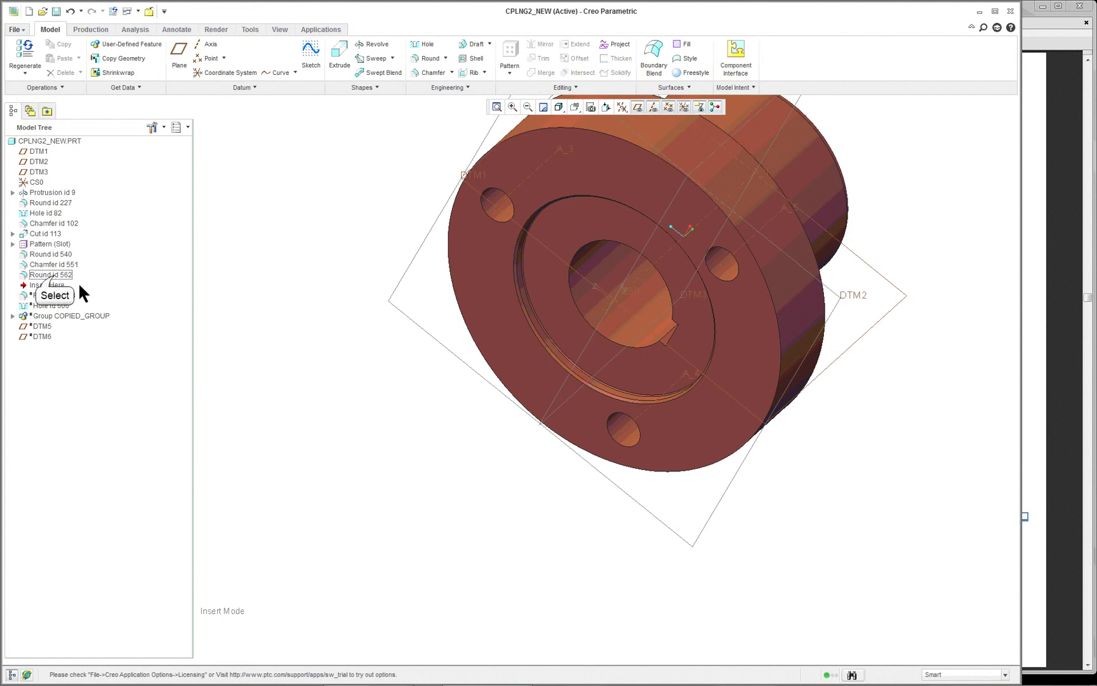
left_click(54, 275)
scroll(601, 293, "up", 5)
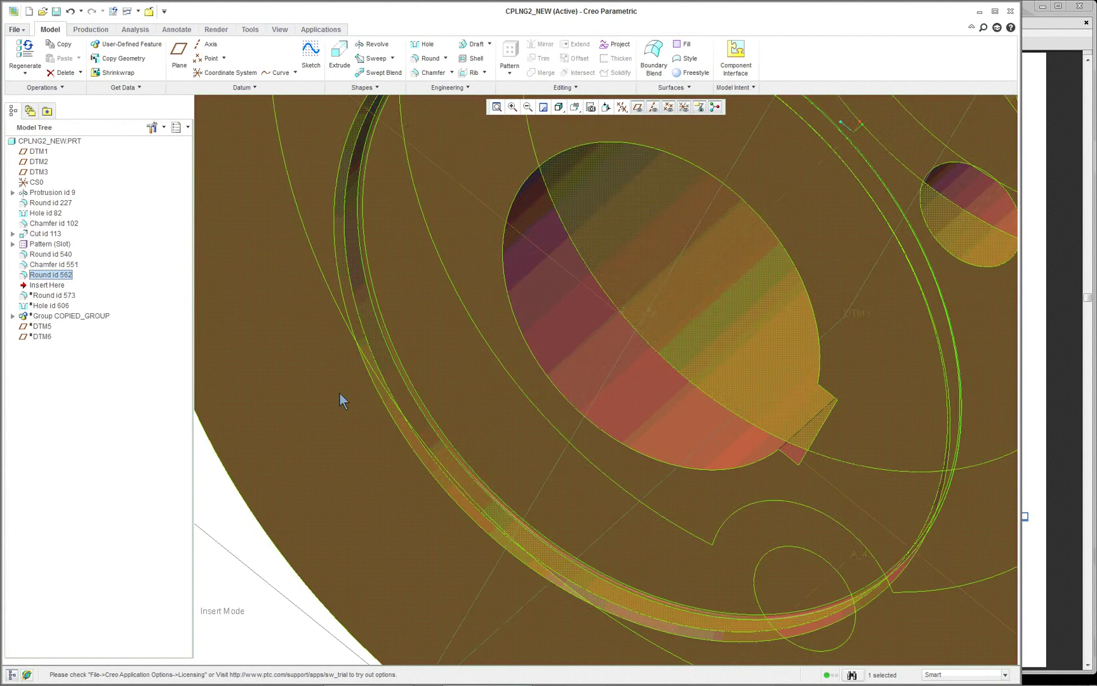
scroll(334, 354, "down", 2)
mouse_move(334, 345)
middle_mouse_down()
mouse_move(375, 311)
mouse_move(399, 337)
middle_mouse_up()
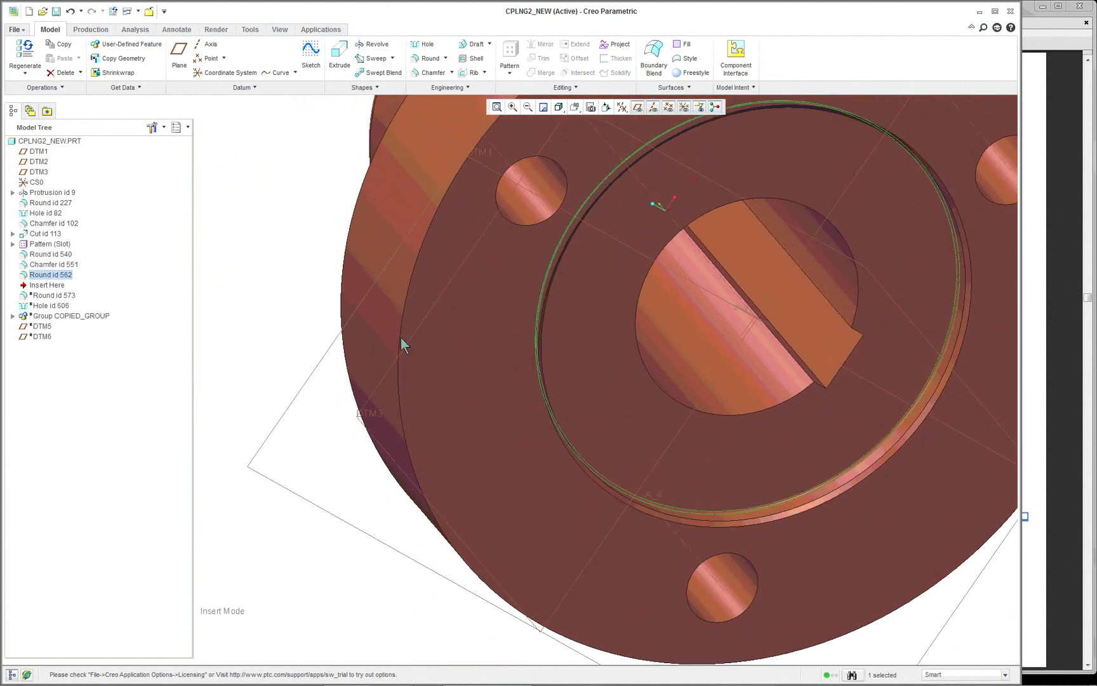
scroll(945, 318, "up", 2)
scroll(942, 309, "up", 2)
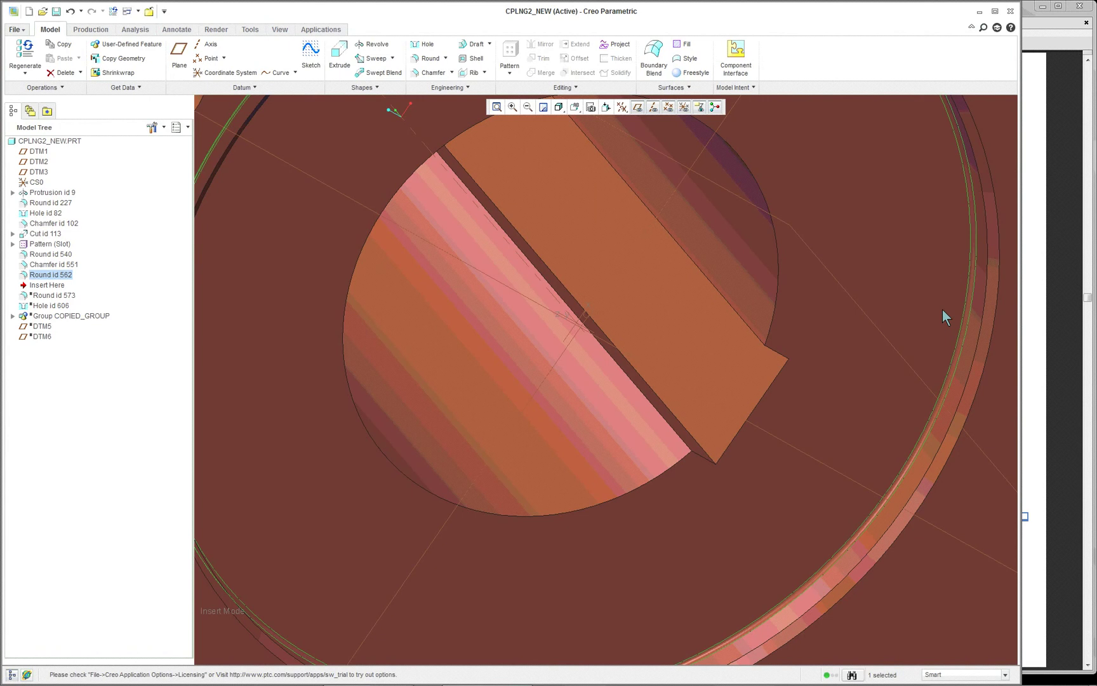
scroll(943, 309, "down", 2)
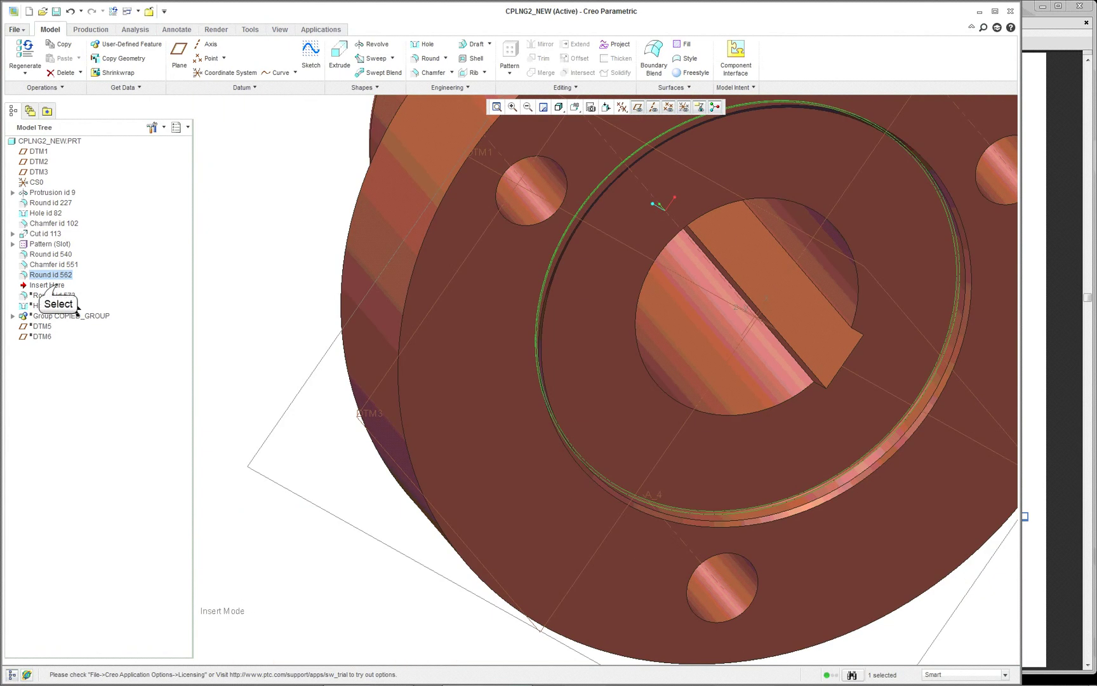
Advance the insertion point past Round id 573 and inspect where the round lies on the flange's rim
left_click_drag(57, 287, 68, 297)
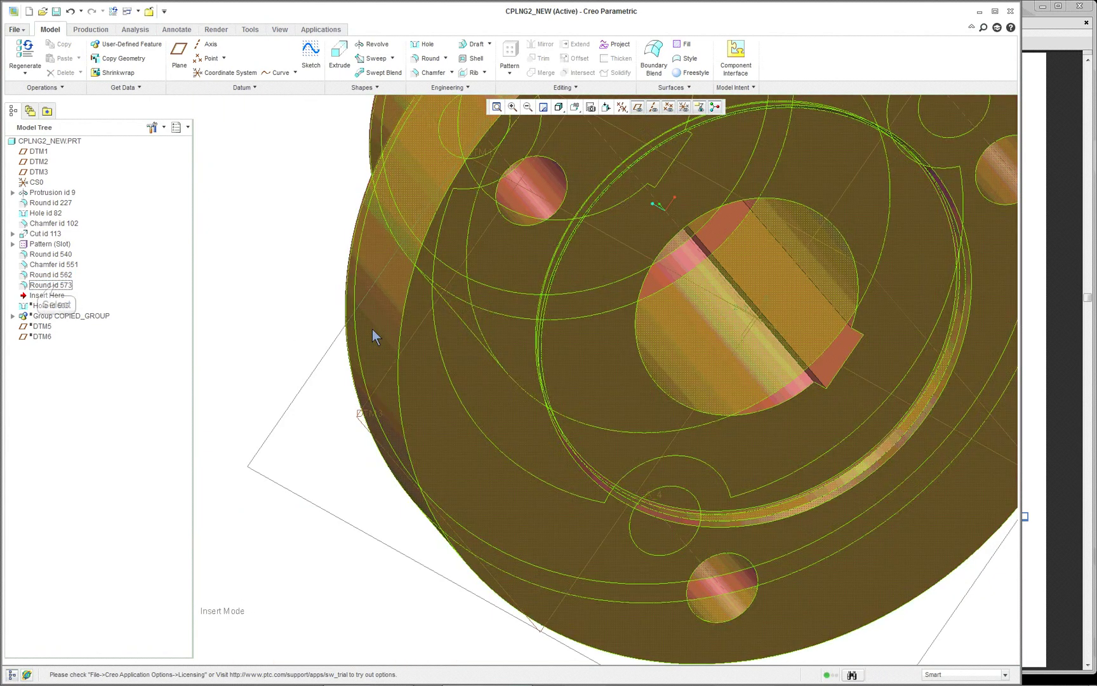
left_click(52, 288)
scroll(367, 349, "down", 5)
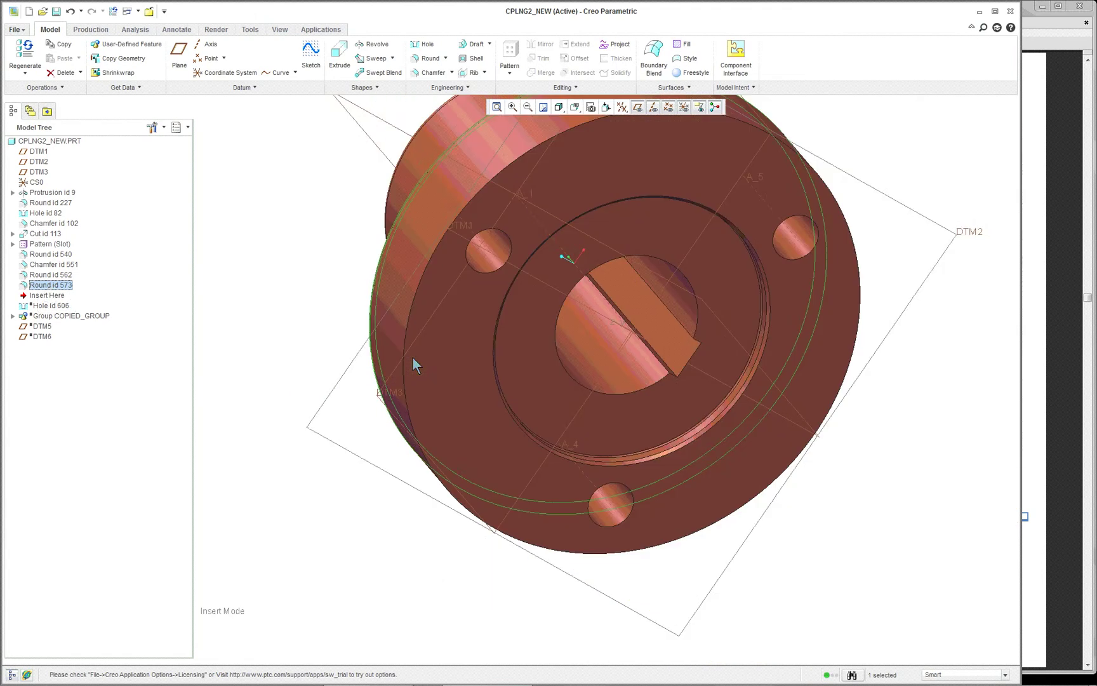
middle_click_drag(412, 358, 313, 328)
Advance the insertion point past Hole id 606 and redefine the hole with the Diameter placement type instead of Radial
left_click(58, 296)
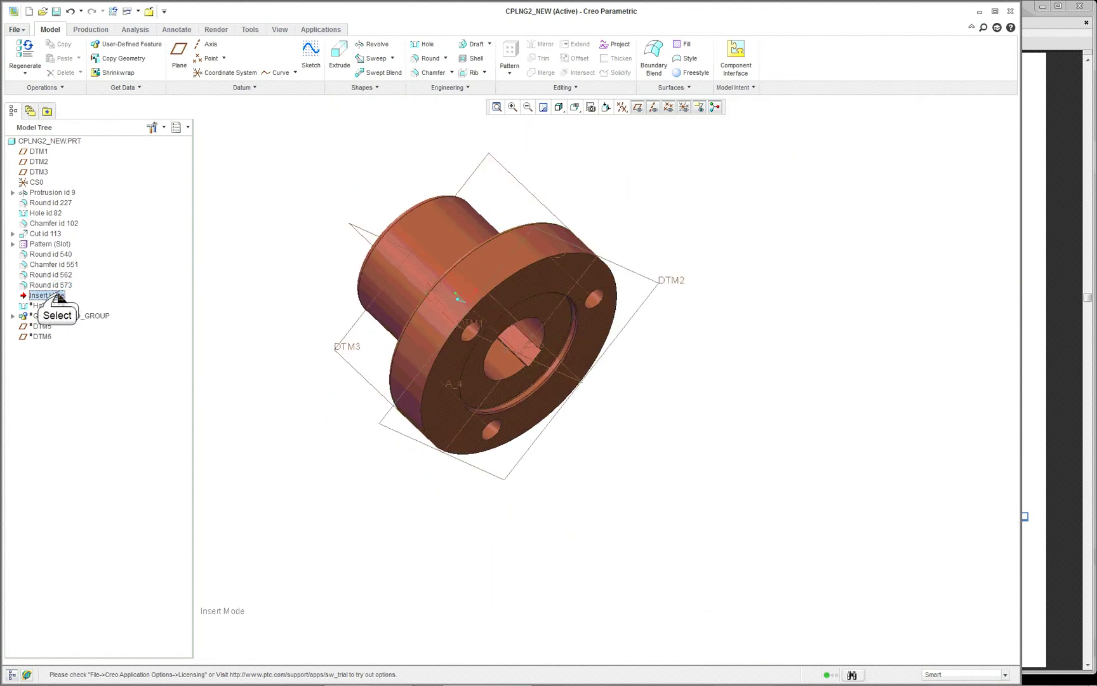
right_click(55, 308)
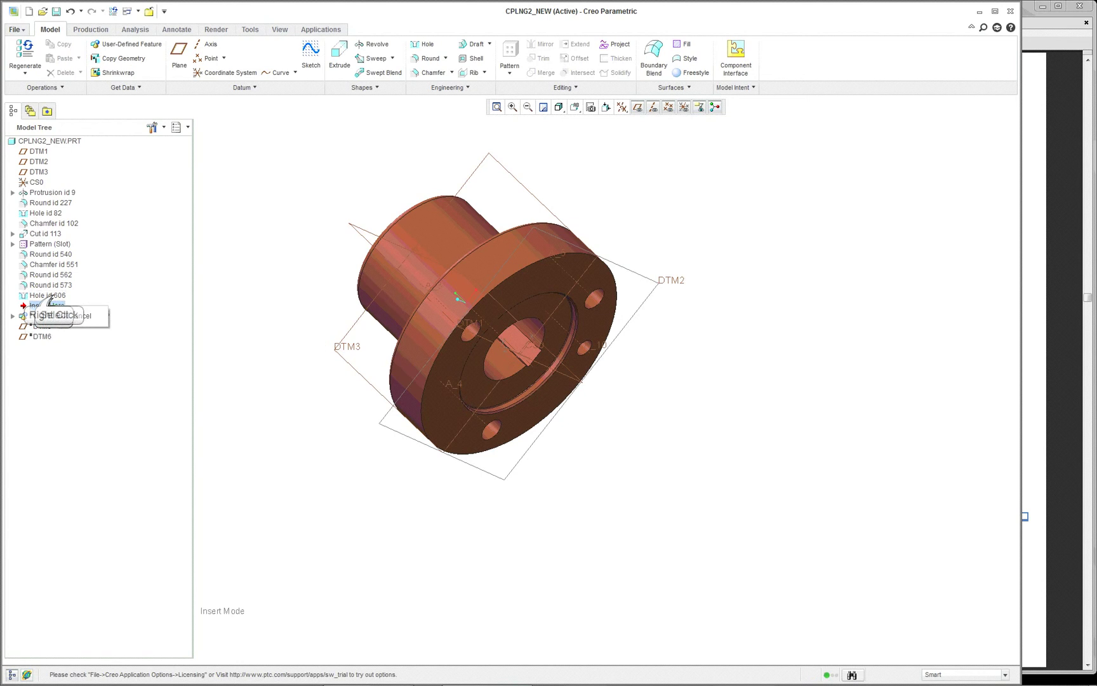
right_click(55, 297)
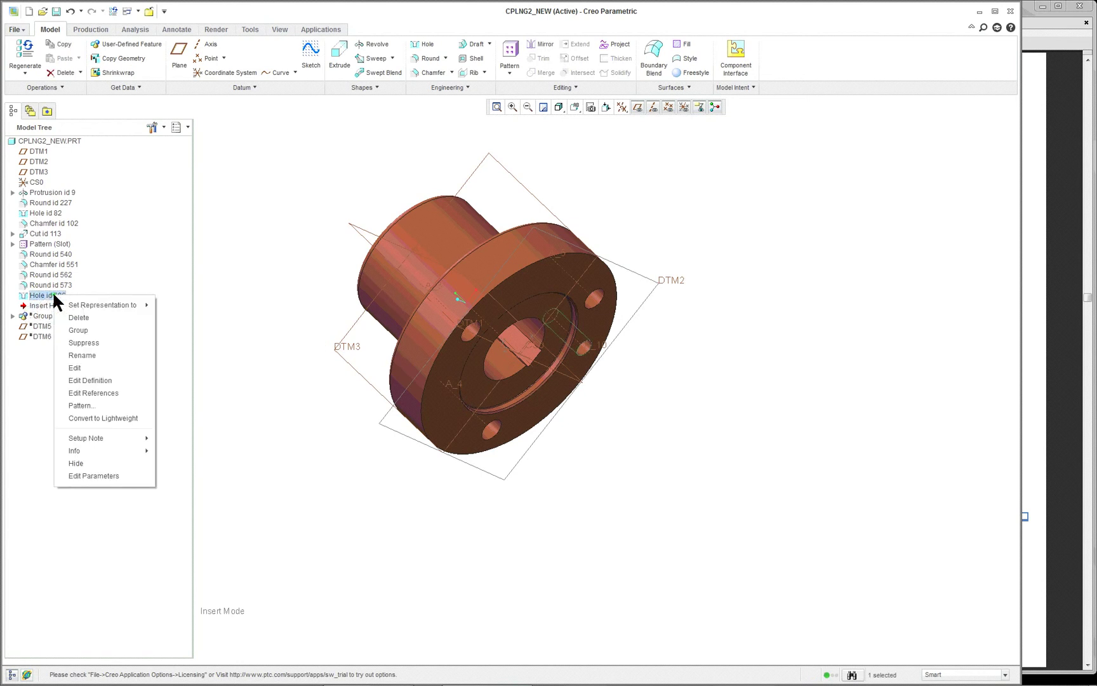
left_click(113, 379)
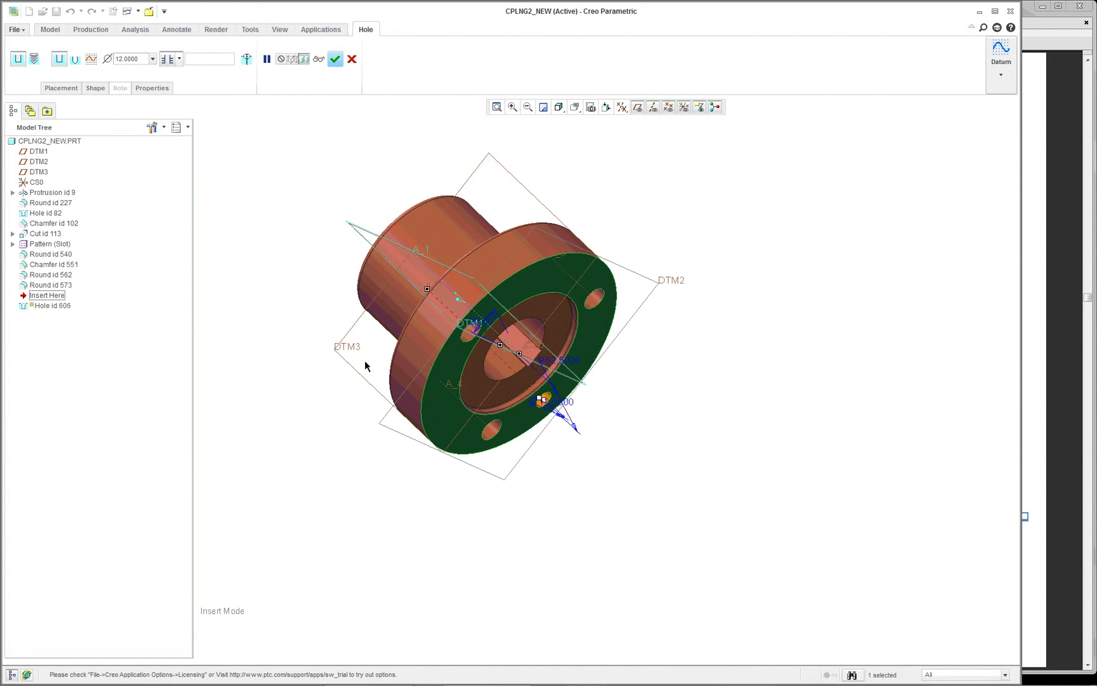
middle_click_drag(556, 368, 300, 228)
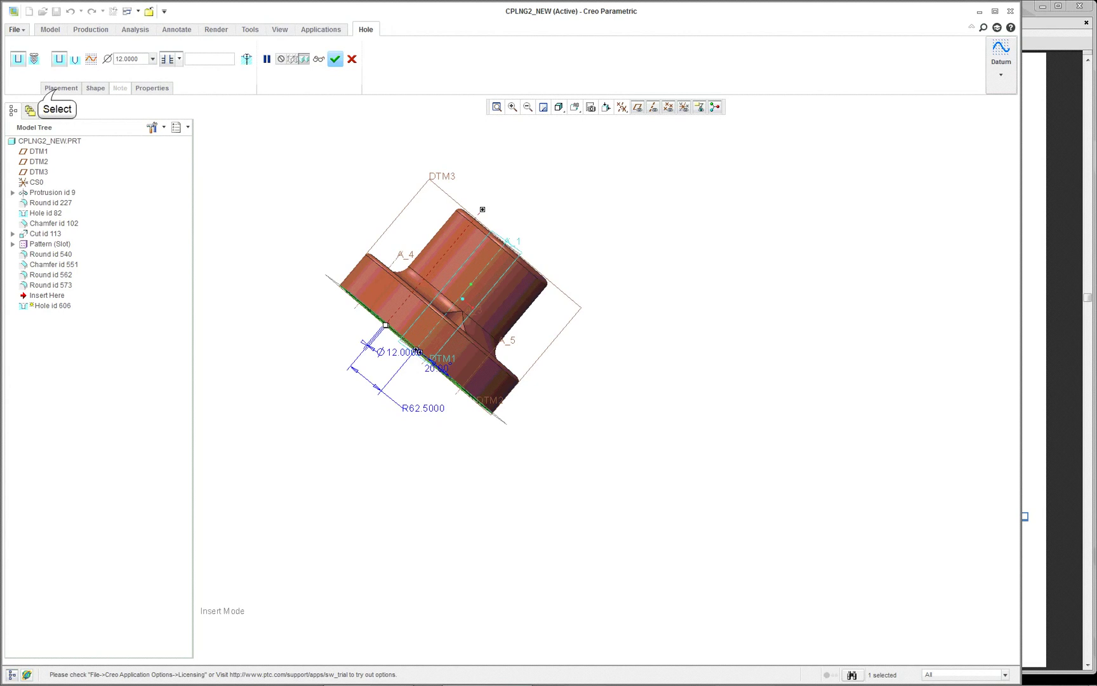
left_click(56, 89)
left_click(101, 160)
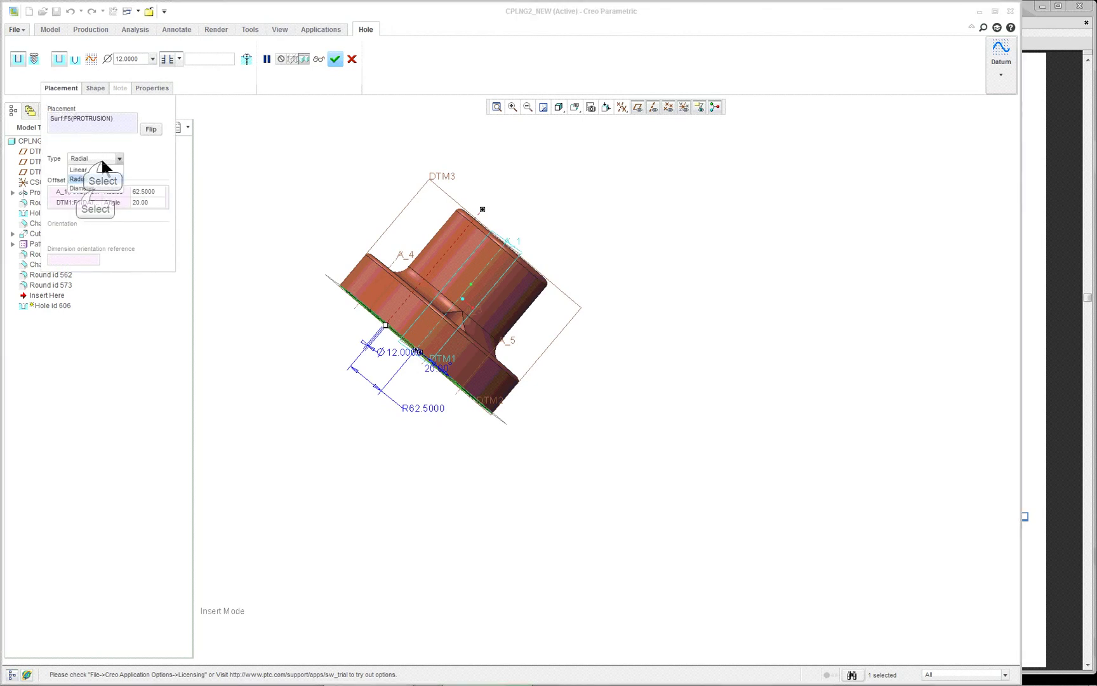
left_click(95, 188)
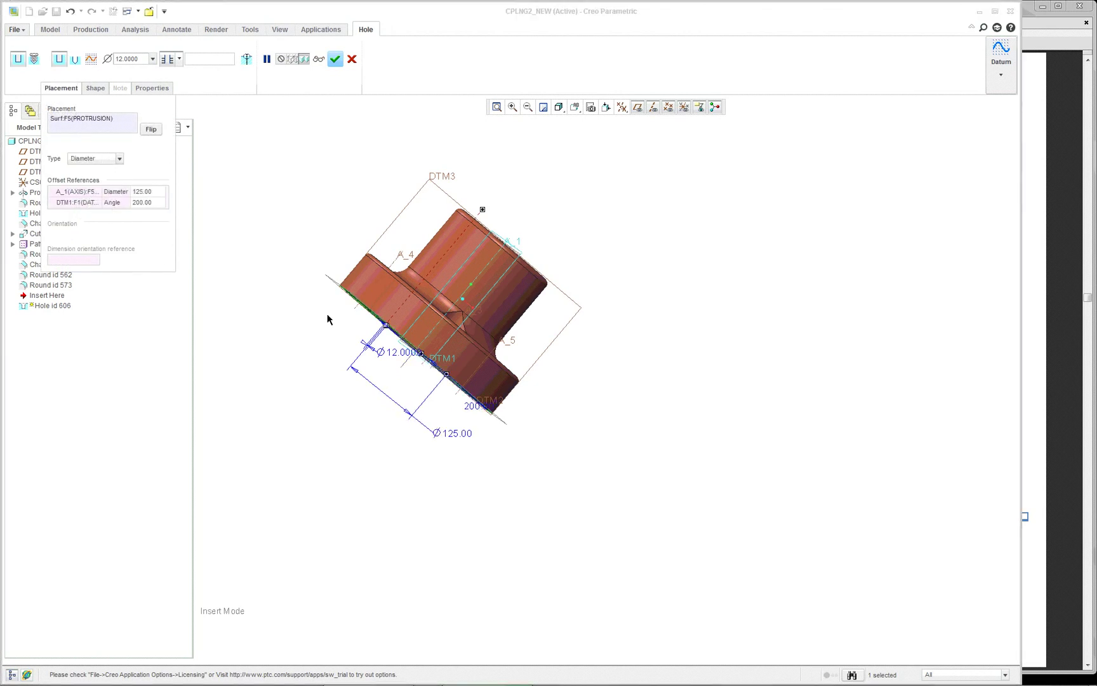
middle_click_drag(328, 316, 464, 399)
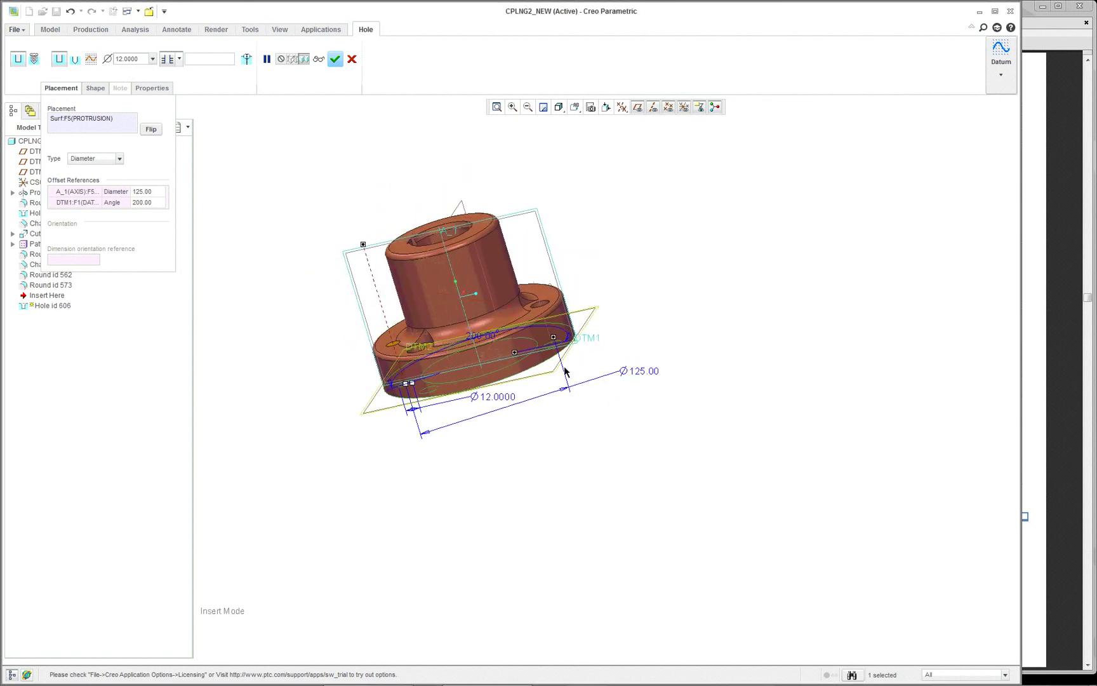
left_click(337, 60)
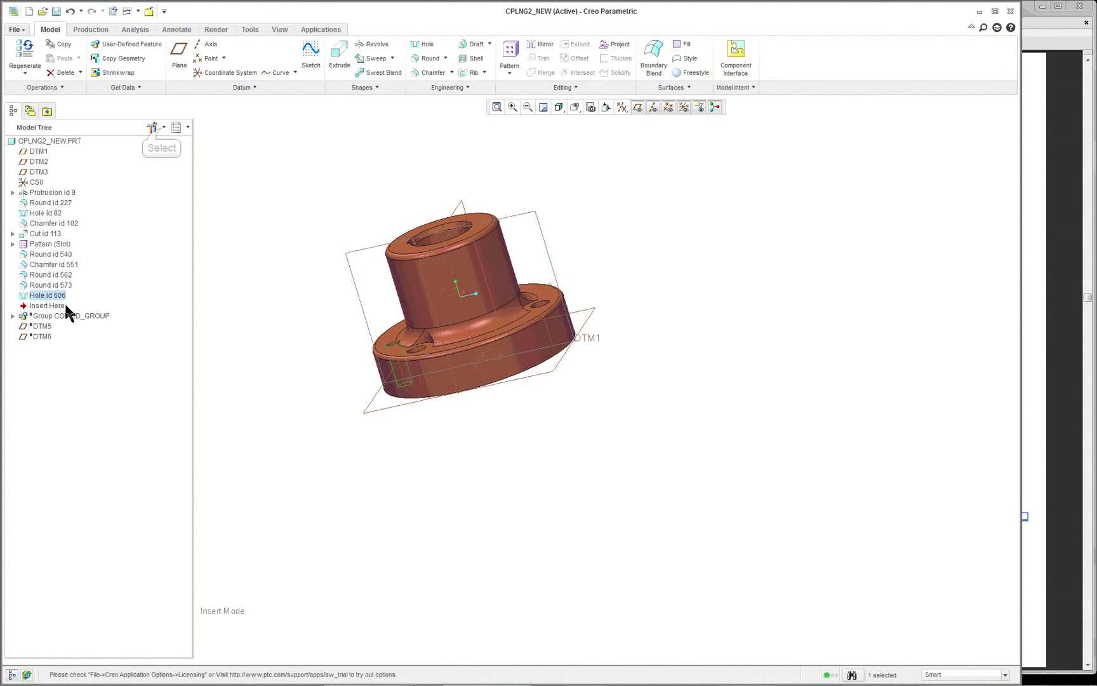
Set the model tree filters to show suppressed objects, envelope components and copied references
left_click(163, 128)
left_click(166, 147)
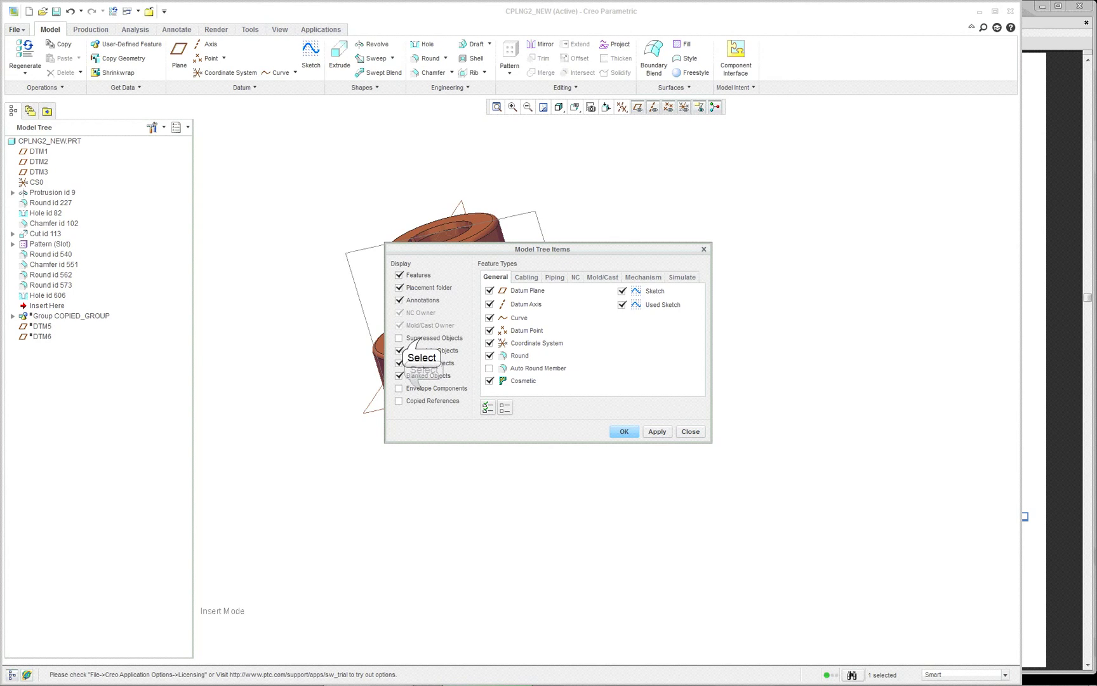
left_click(400, 338)
left_click(423, 390)
left_click(424, 398)
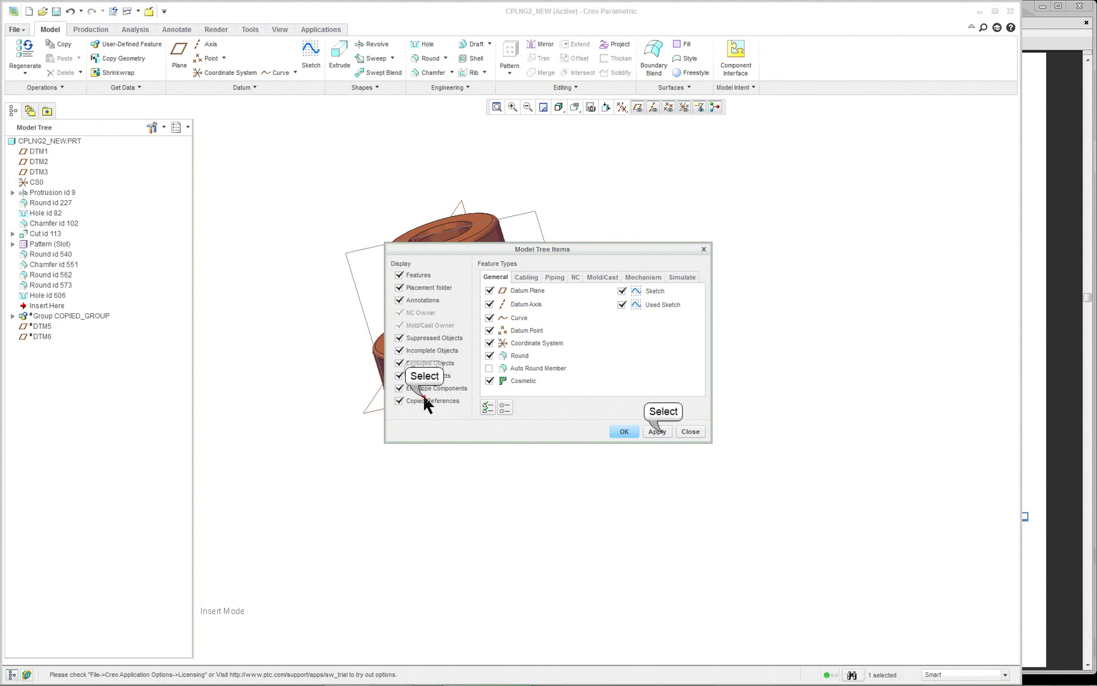
left_click(662, 431)
left_click(632, 433)
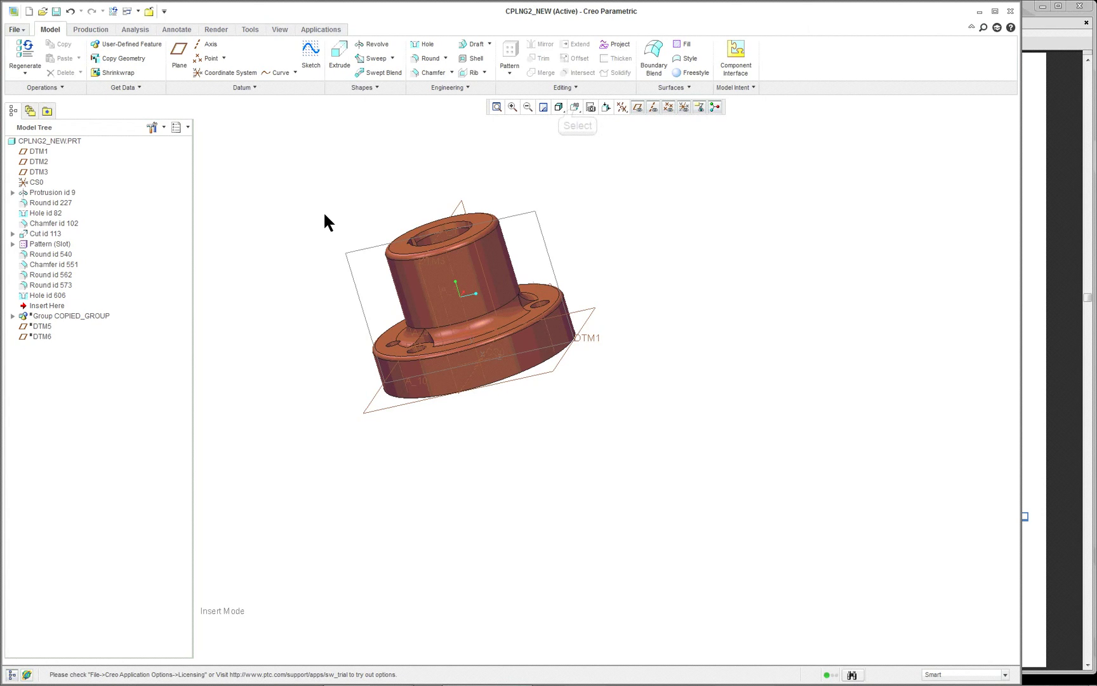
Reorient the model to a saved isometric view, expand Group COPIED_GROUP and resume it to locate its hole
middle_click_drag(325, 215, 357, 231)
left_click(575, 109)
left_click(584, 123)
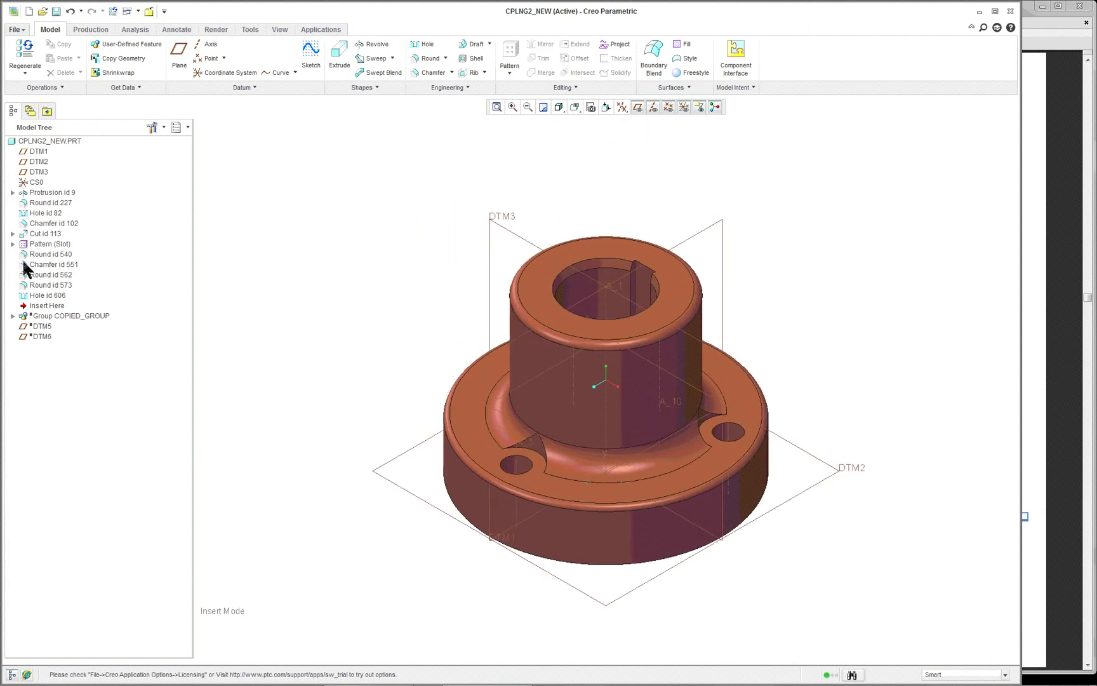
left_click(49, 318)
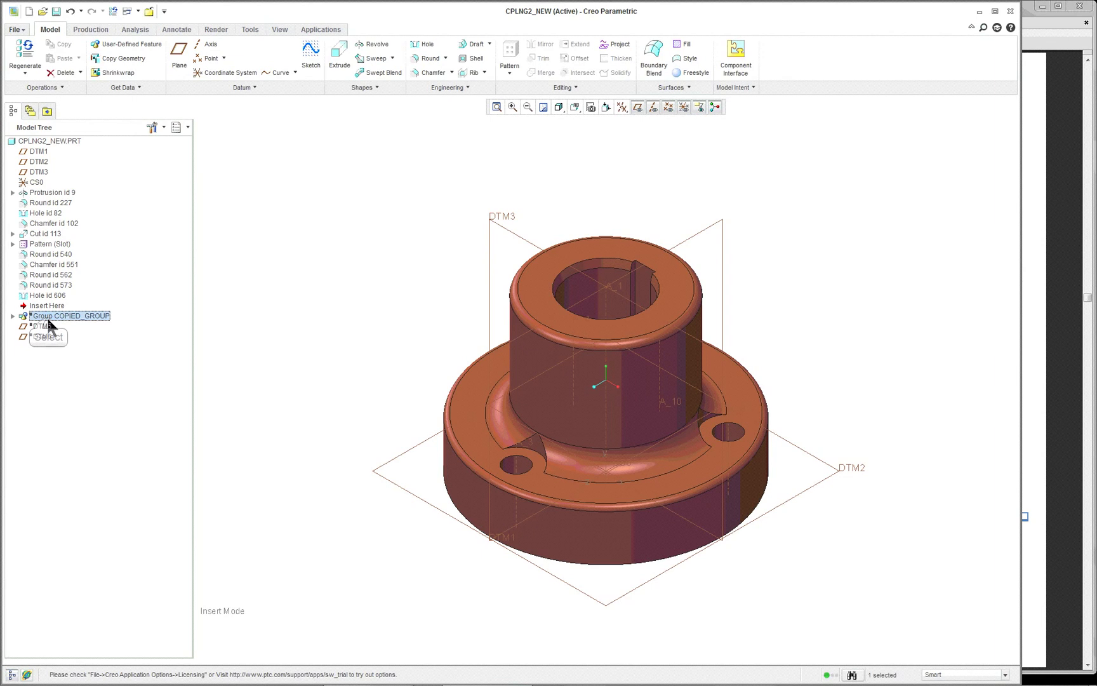
left_click(13, 315)
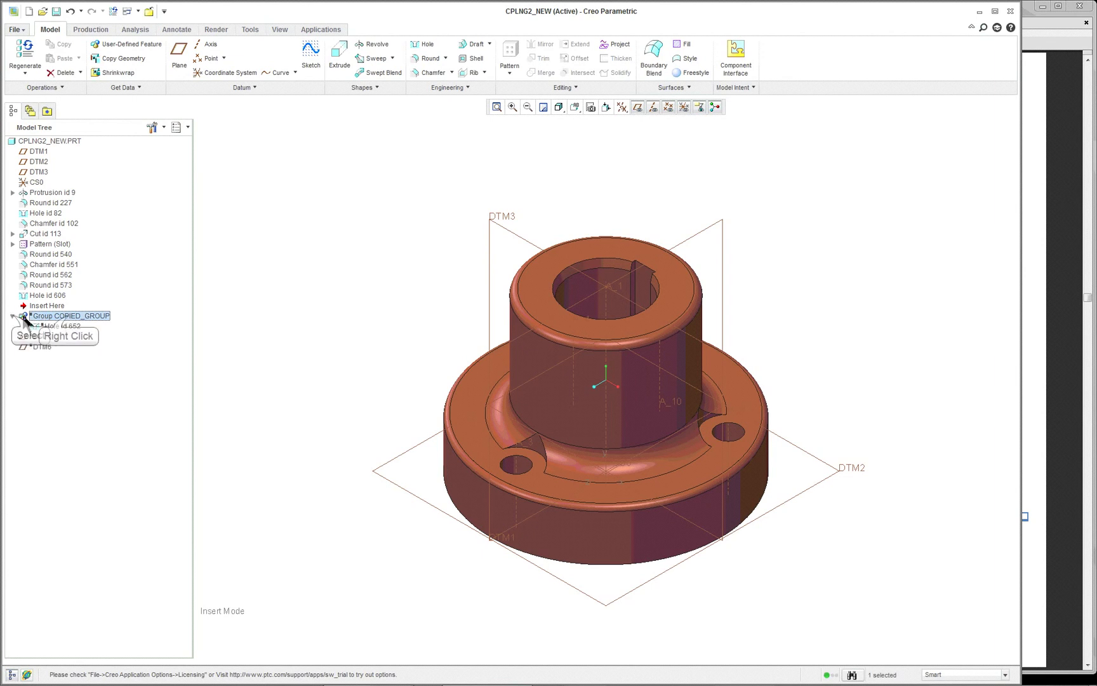
right_click(70, 317)
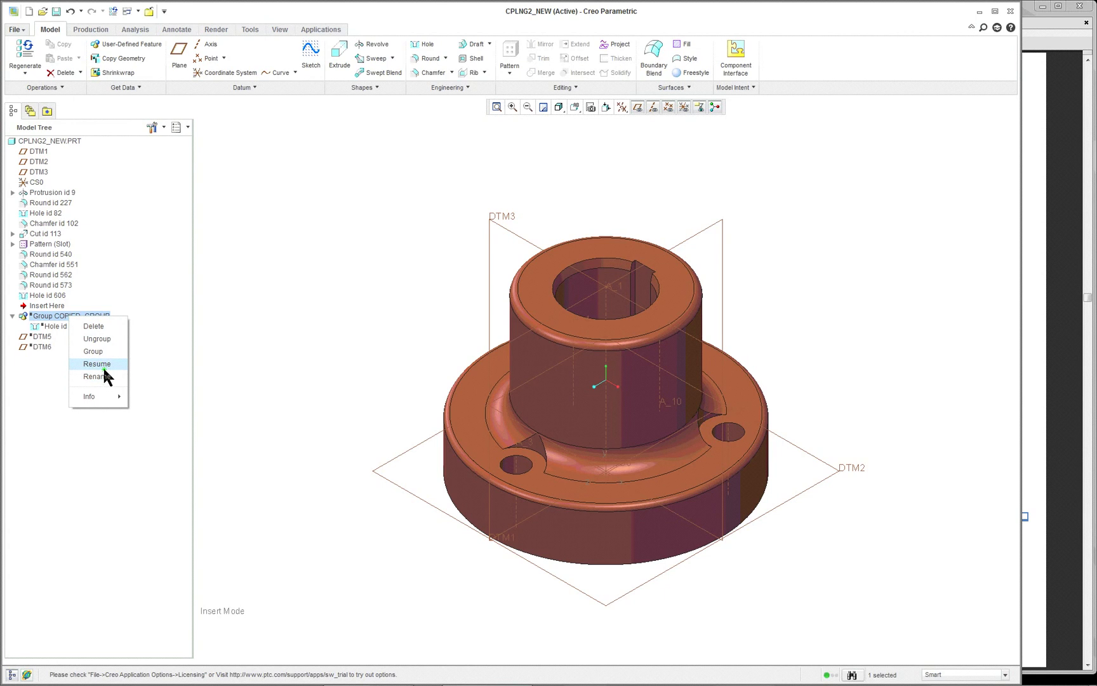
left_click(102, 365)
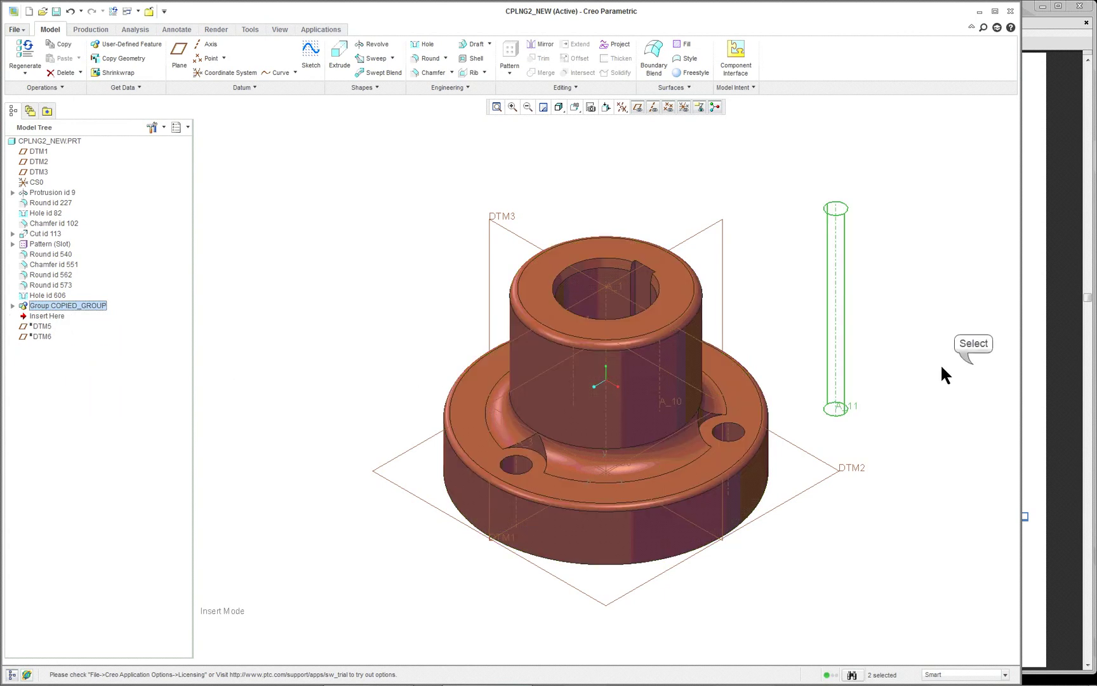
left_click(972, 361)
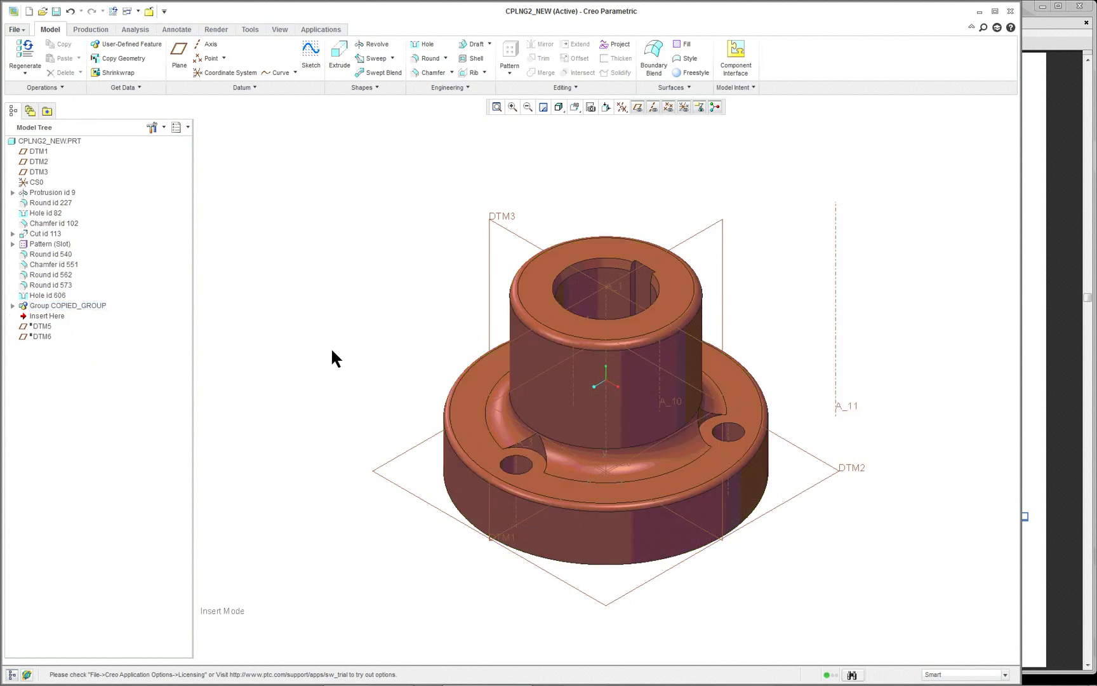
Delete Group COPIED_GROUP with its hole lying outside the coupling body
mouse_move(407, 343)
middle_mouse_down()
mouse_move(397, 384)
mouse_move(367, 404)
mouse_move(388, 368)
mouse_move(458, 314)
mouse_move(276, 359)
mouse_move(374, 354)
middle_mouse_up()
scroll(287, 354, "down", 2)
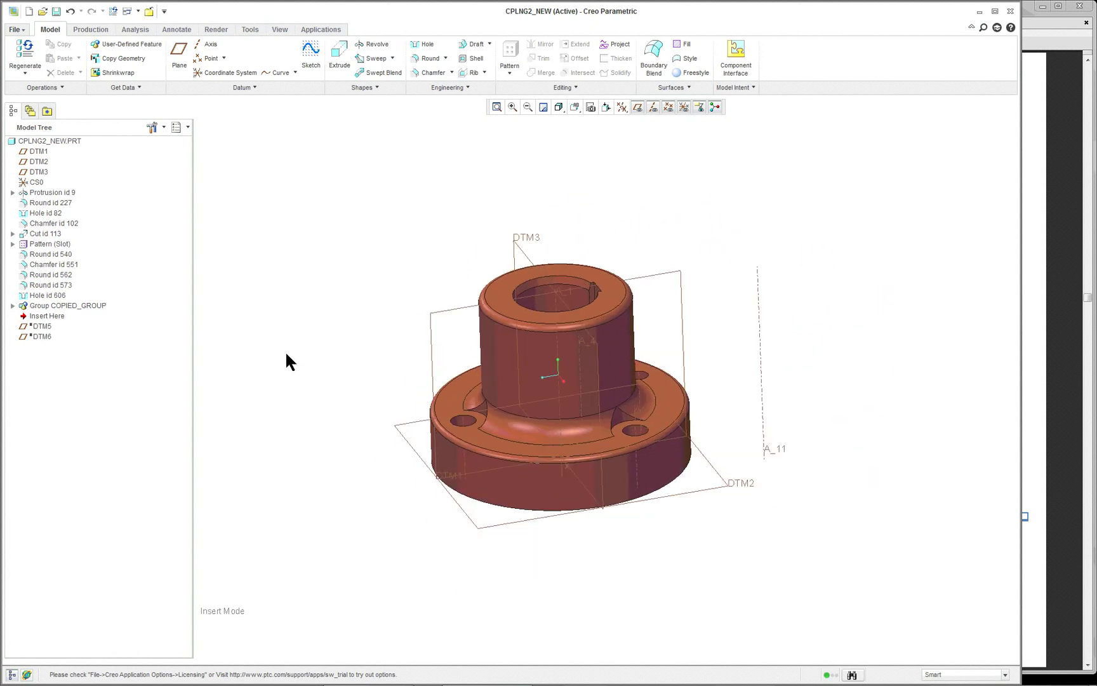
right_click(49, 307)
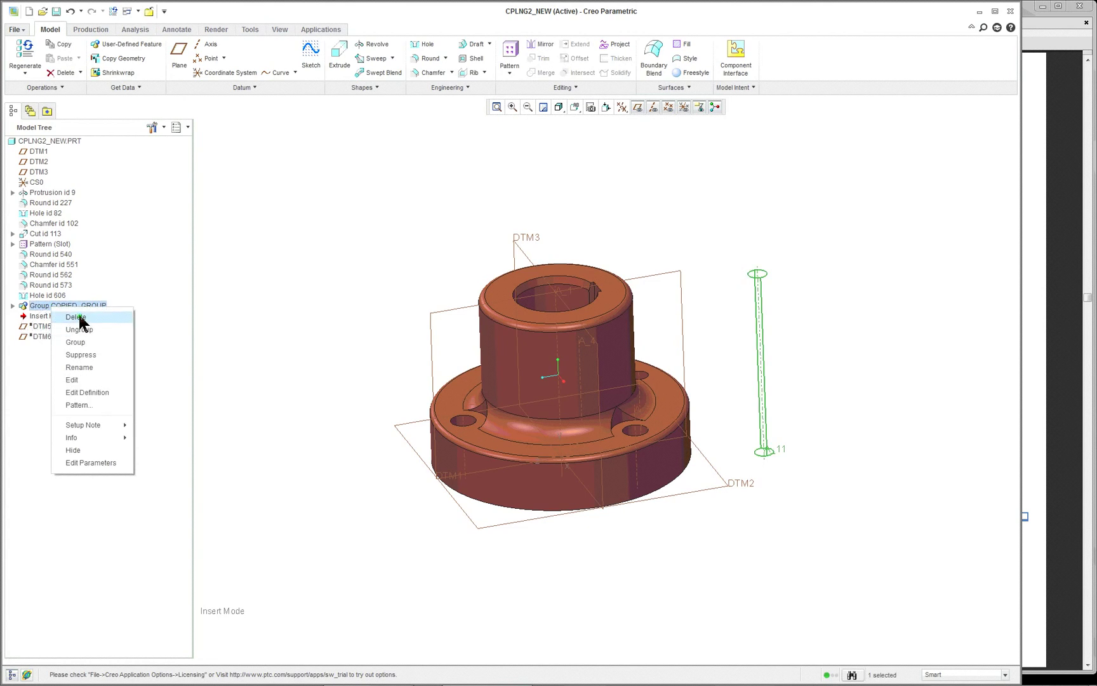
left_click(75, 317)
left_click(534, 363)
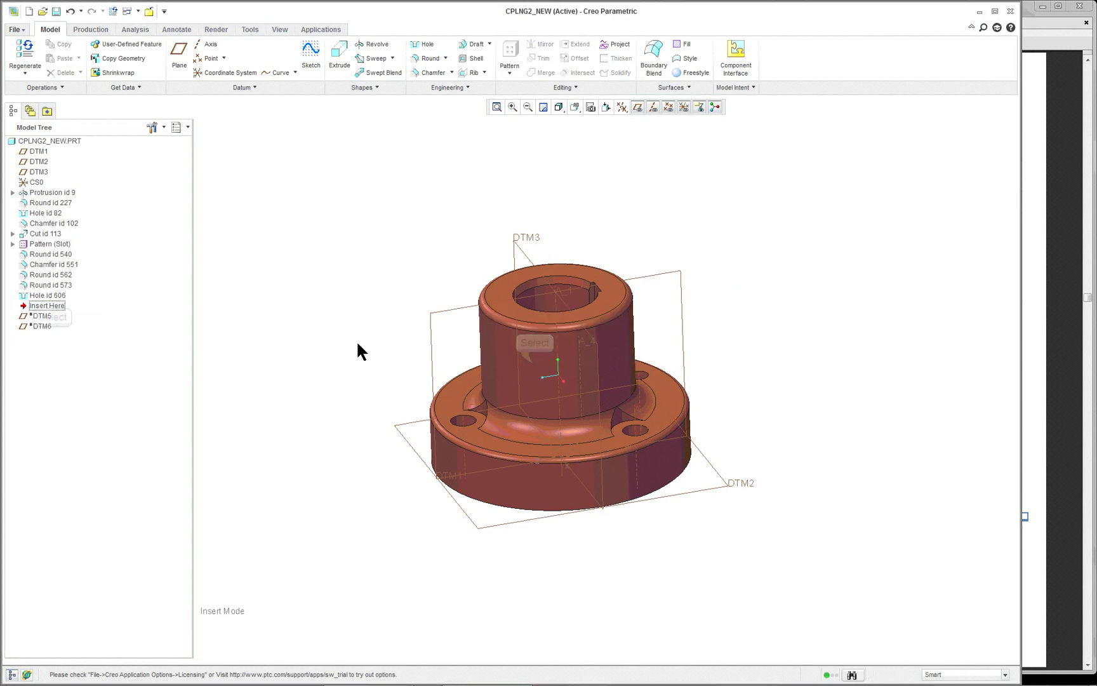
Start an Axis pattern of Hole id 606 around the coupling's central bore axis
right_click(51, 297)
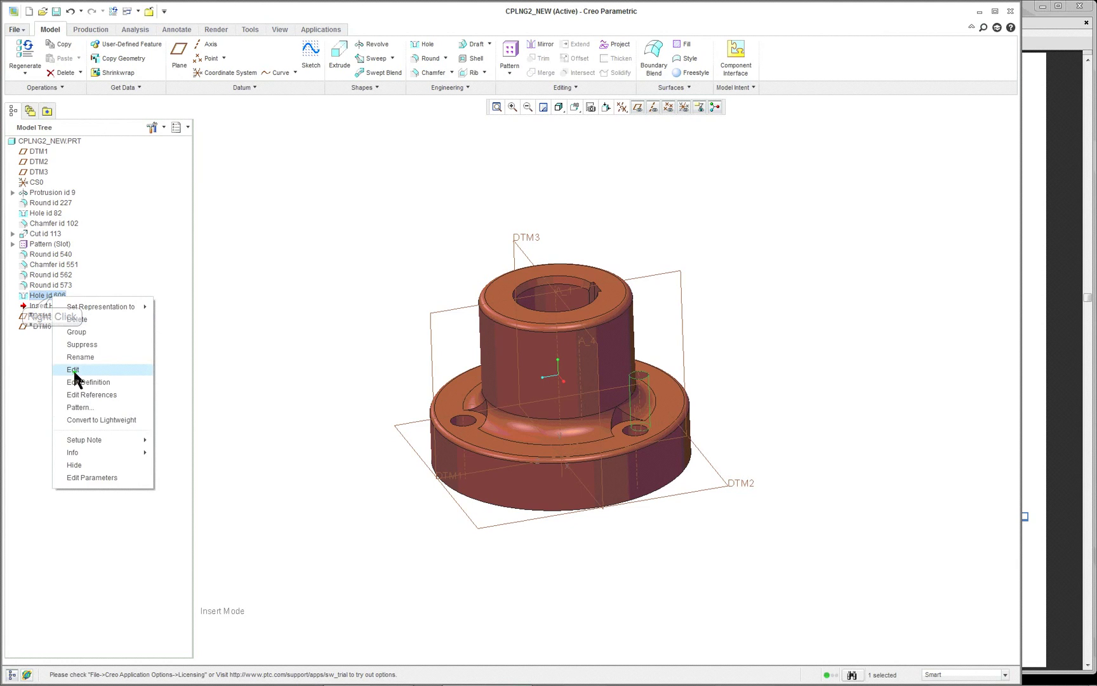
left_click(96, 407)
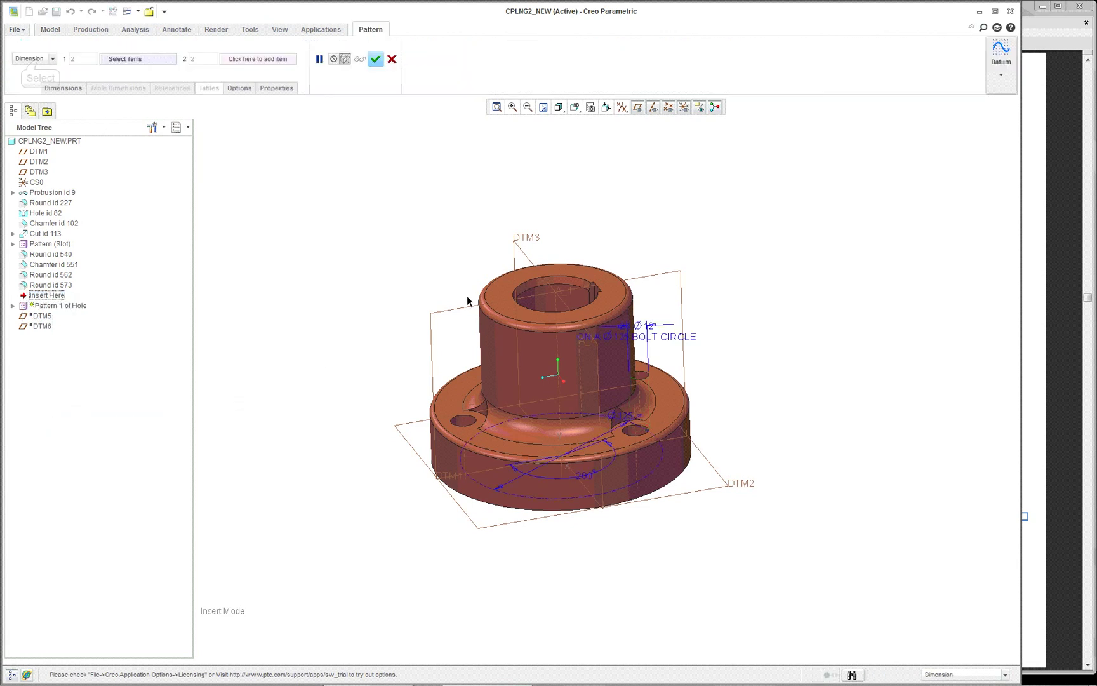
left_click(40, 62)
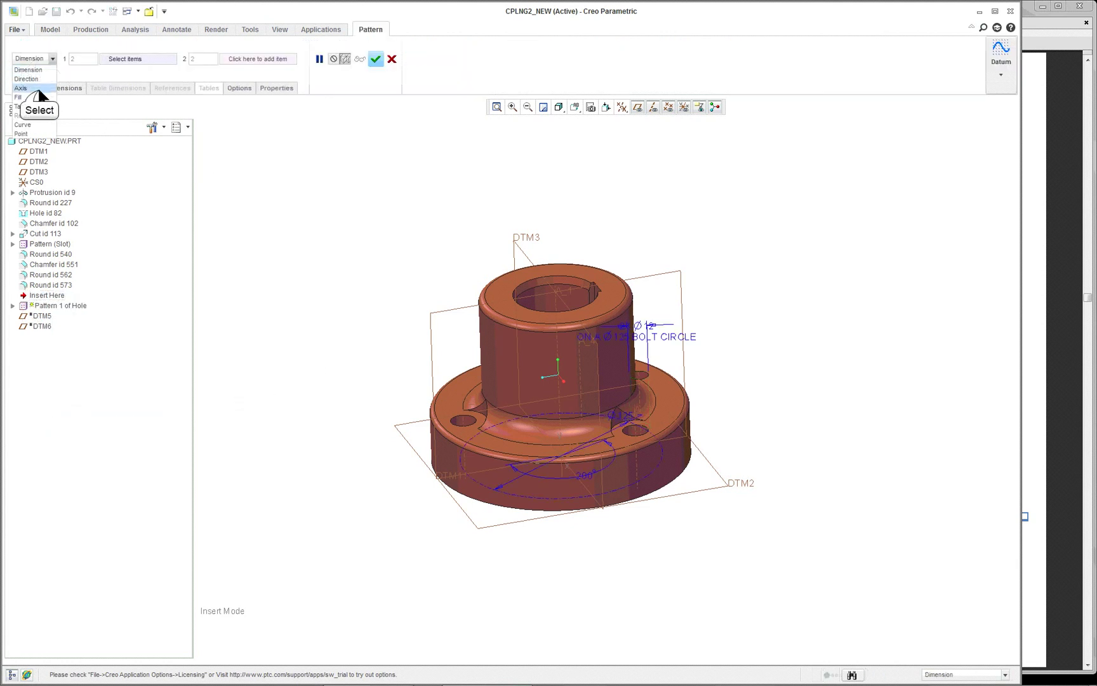
left_click(29, 83)
left_click(557, 306)
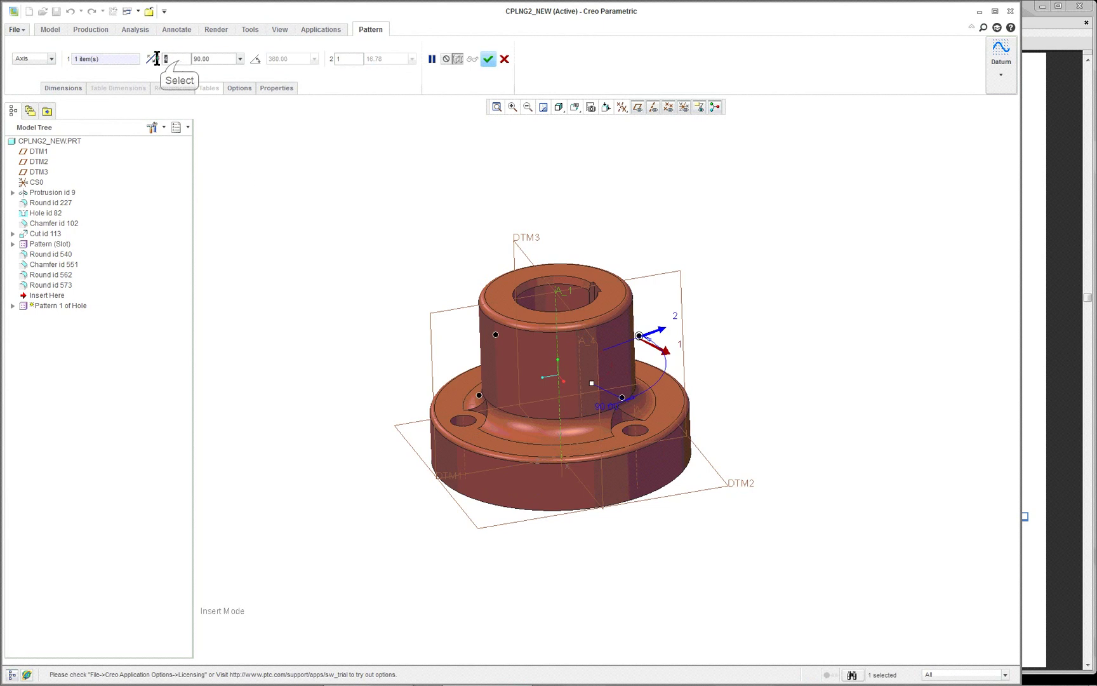
Set the hole pattern to 2 members spaced 180 degrees apart and complete it
left_click_drag(180, 61, 158, 58)
double_click(194, 58)
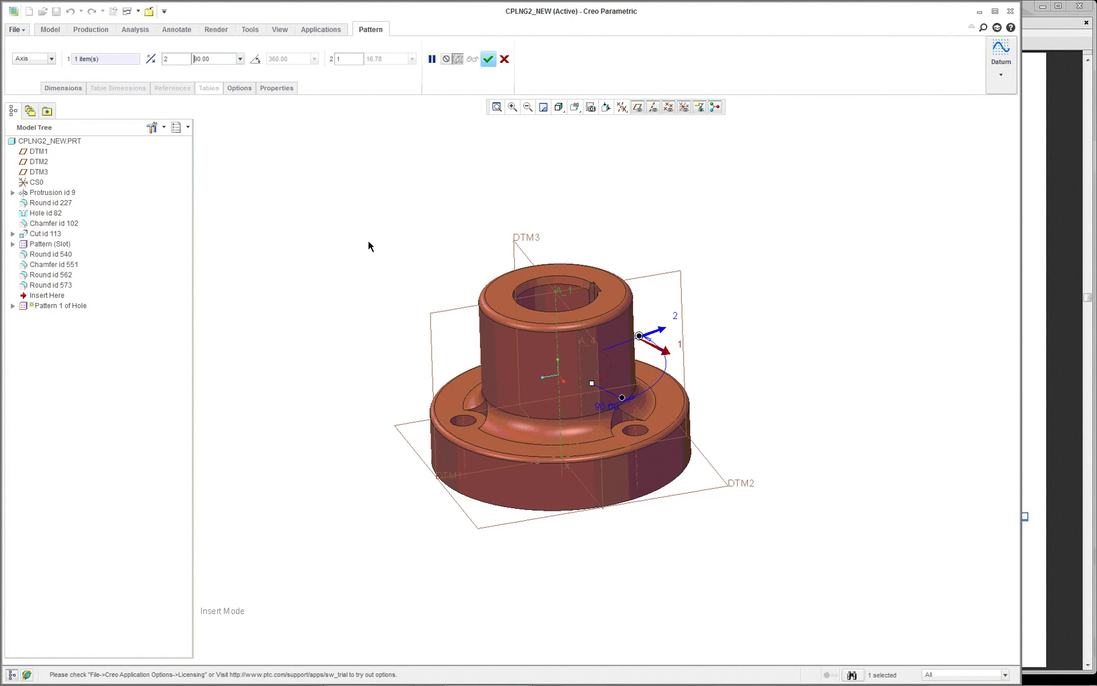
middle_click_drag(369, 245, 365, 320)
scroll(367, 324, "down", 3)
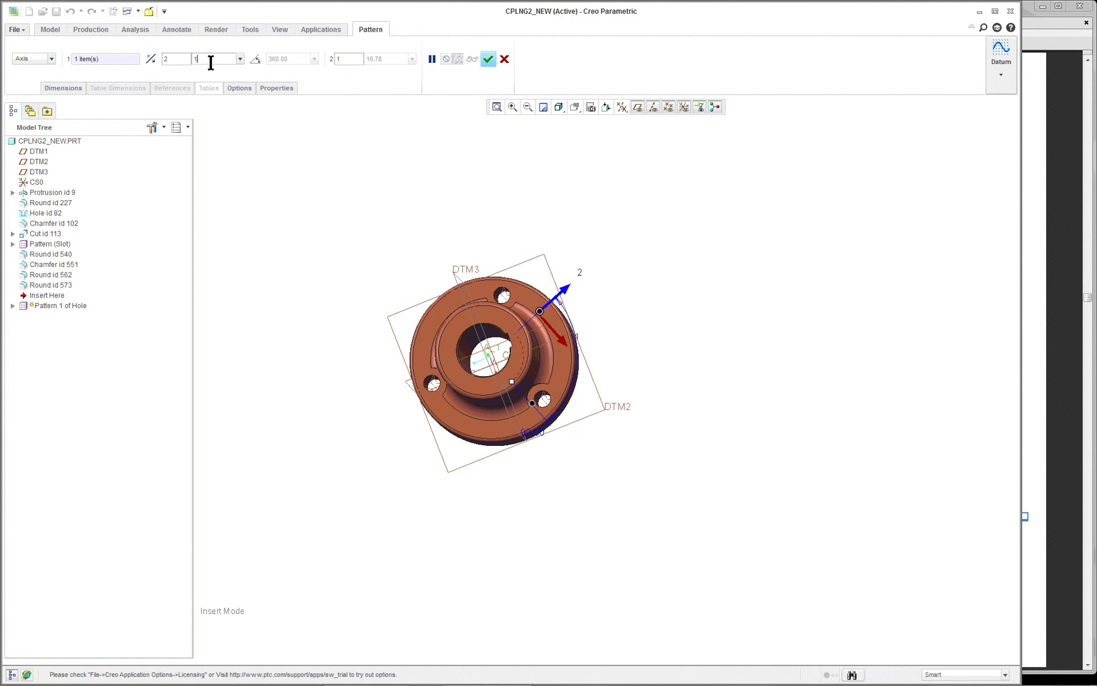
key("Return")
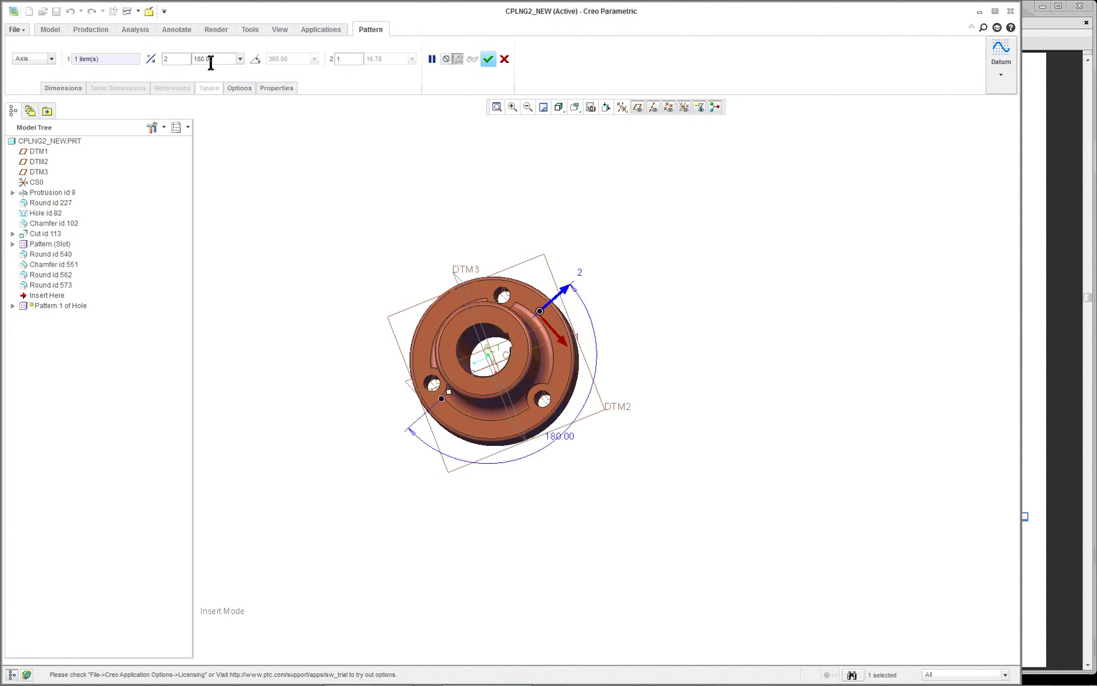
scroll(362, 285, "up", 2)
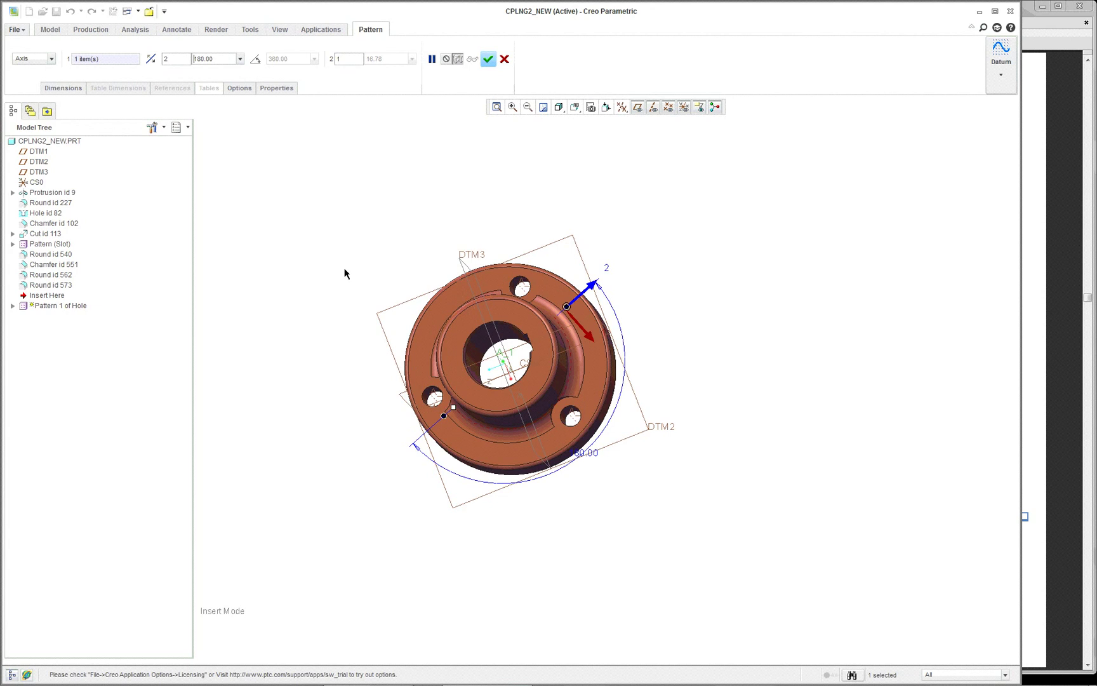
middle_click(343, 270)
middle_click_drag(588, 384, 576, 301)
scroll(576, 301, "down", 2)
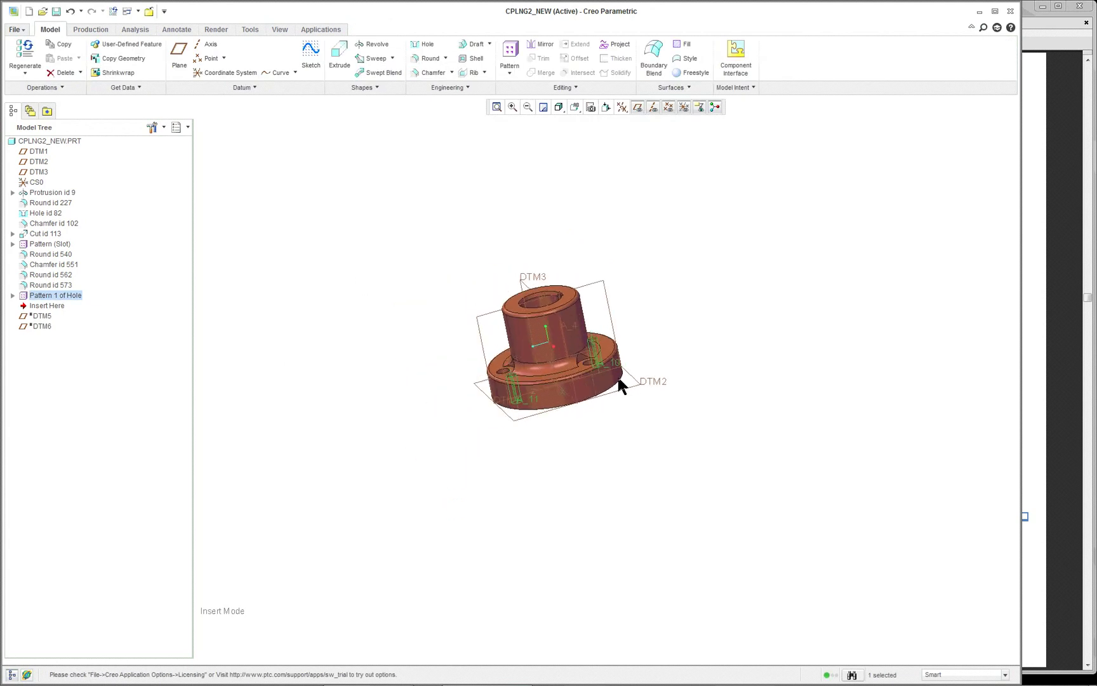
Move the insertion point past DTM5 and DTM6 to the end of the model tree
scroll(621, 385, "up", 2)
left_click(41, 316)
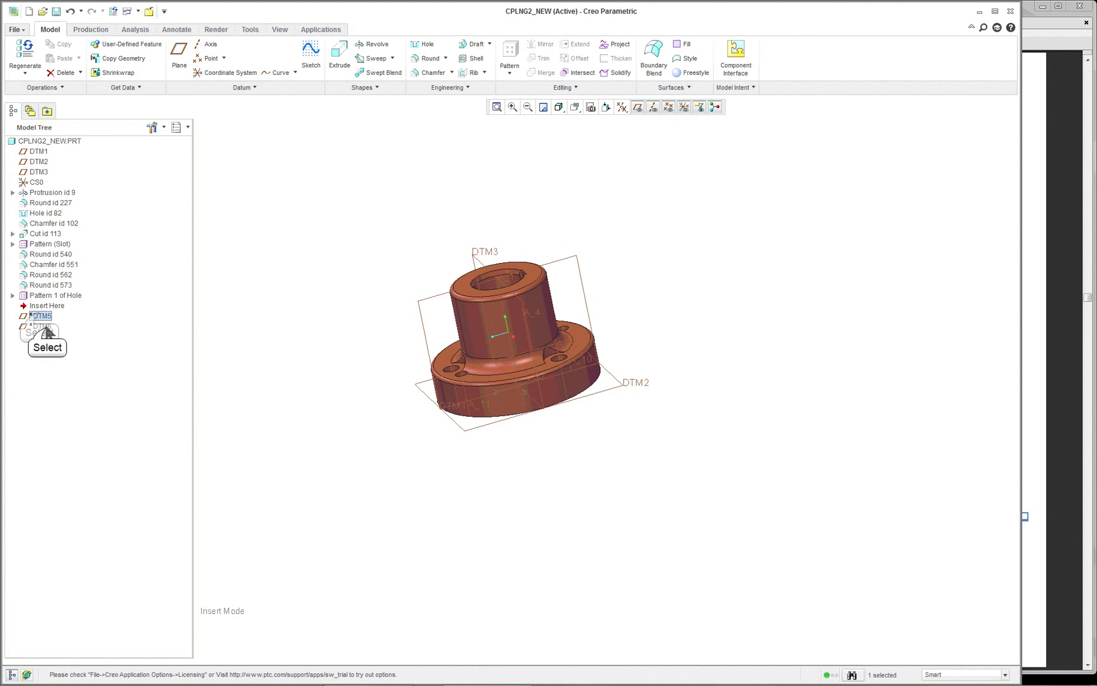
left_click(44, 307)
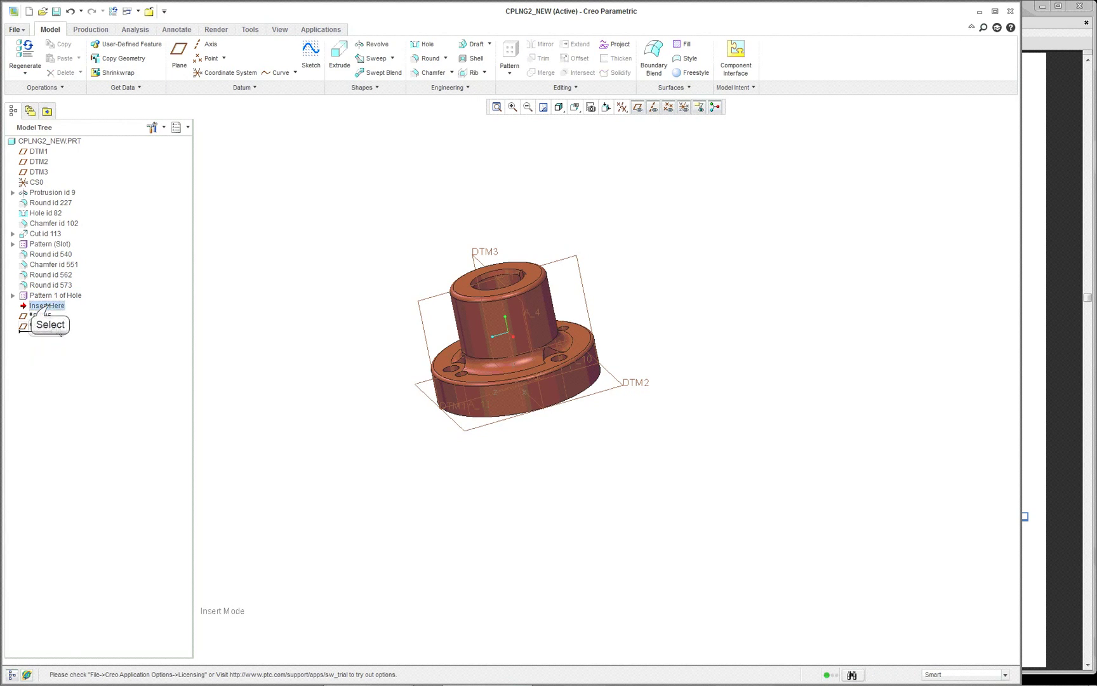
left_click_drag(44, 307, 57, 329)
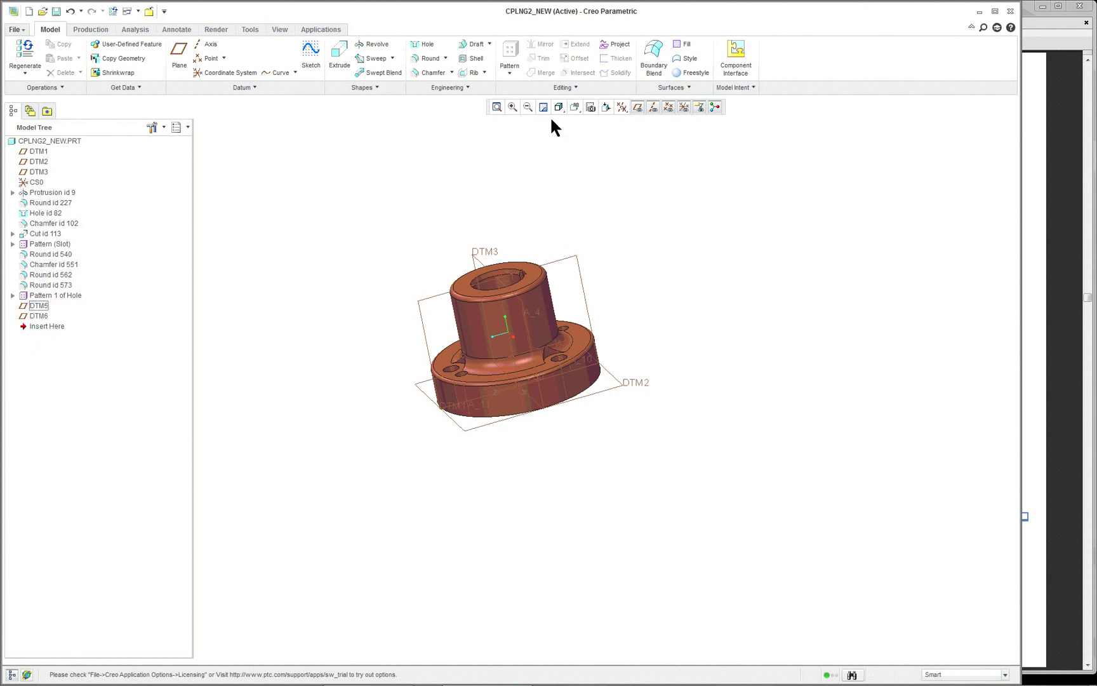
Open the View Manager's cross sections and activate section A to inspect the cut through the coupling
left_click(279, 30)
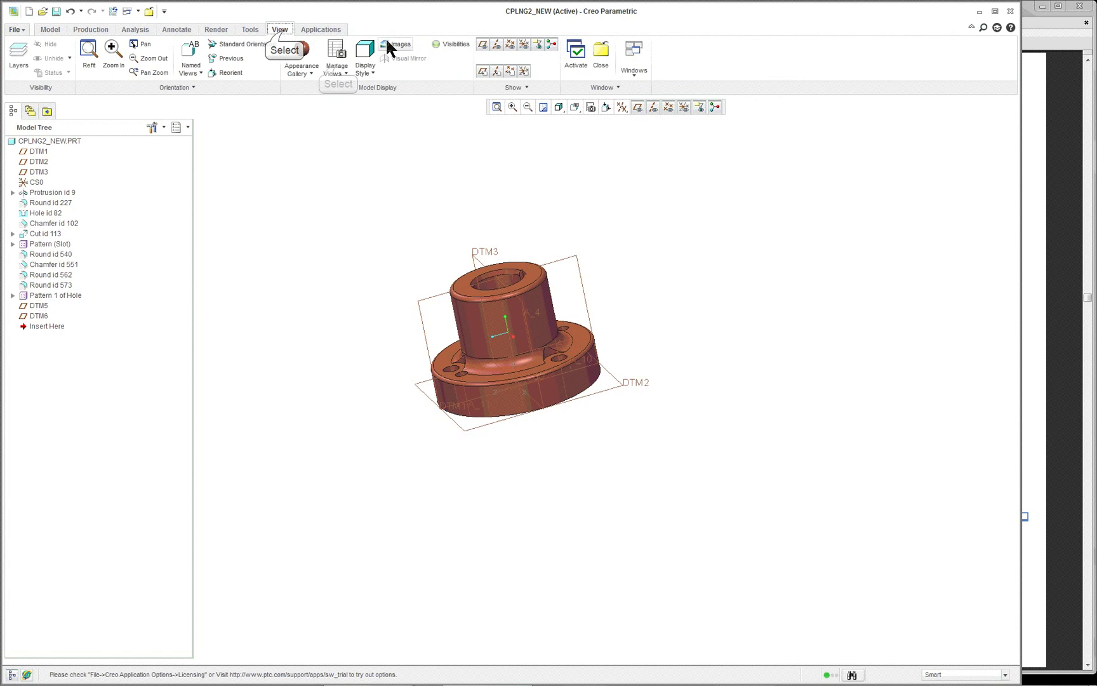
left_click(336, 69)
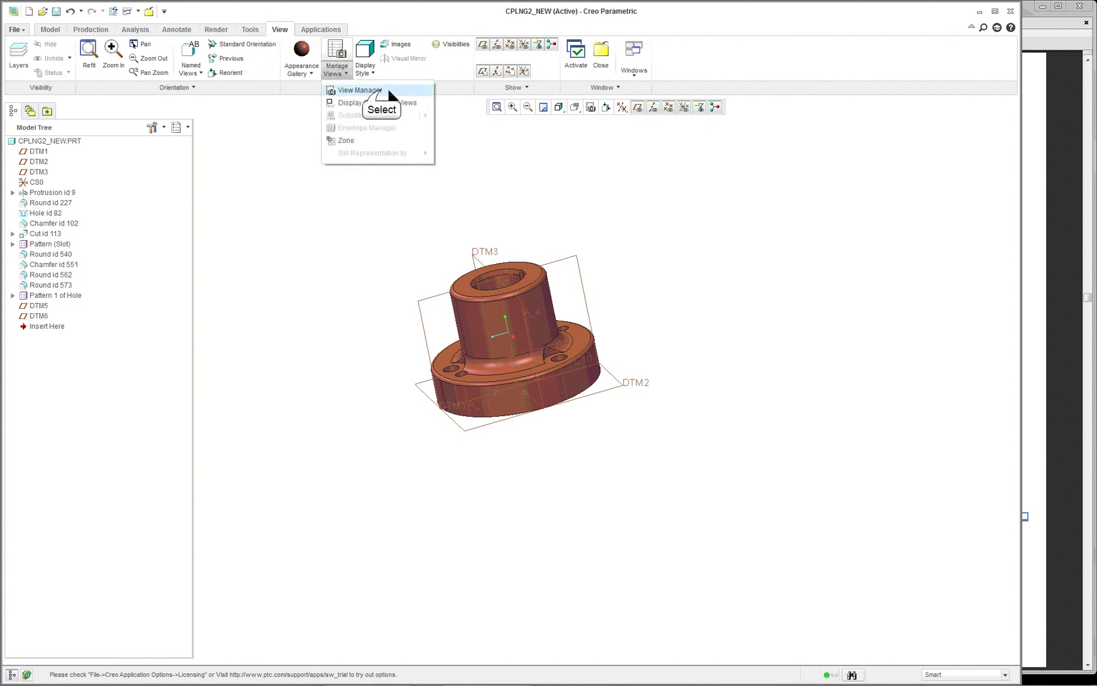
left_click(380, 91)
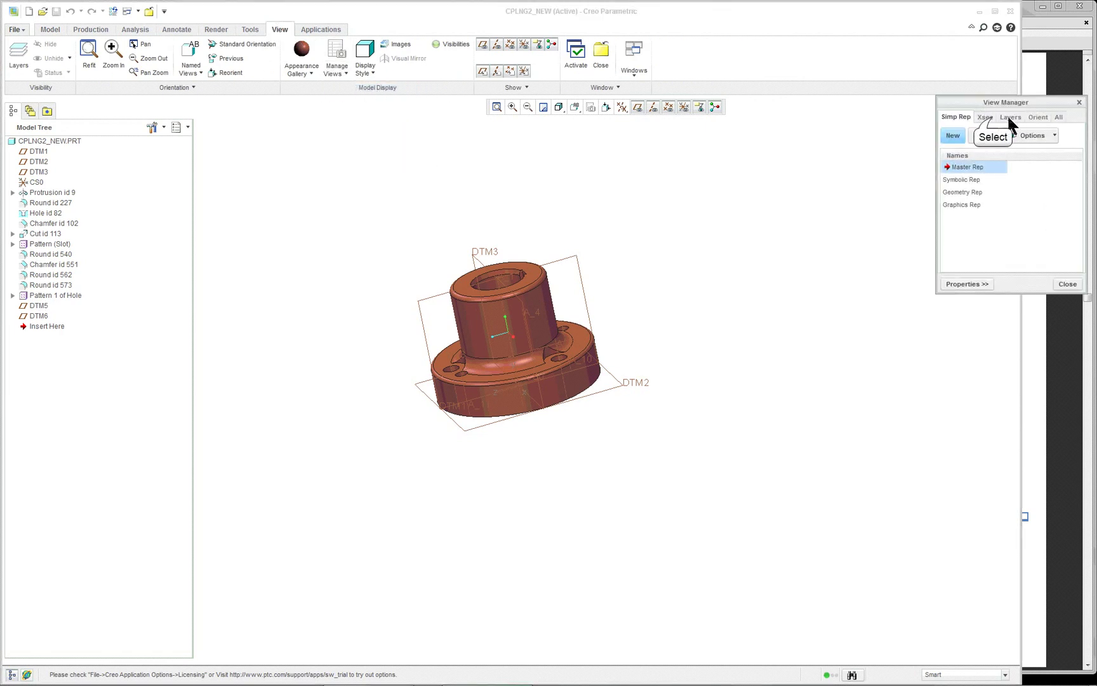
left_click(985, 117)
left_click(969, 180)
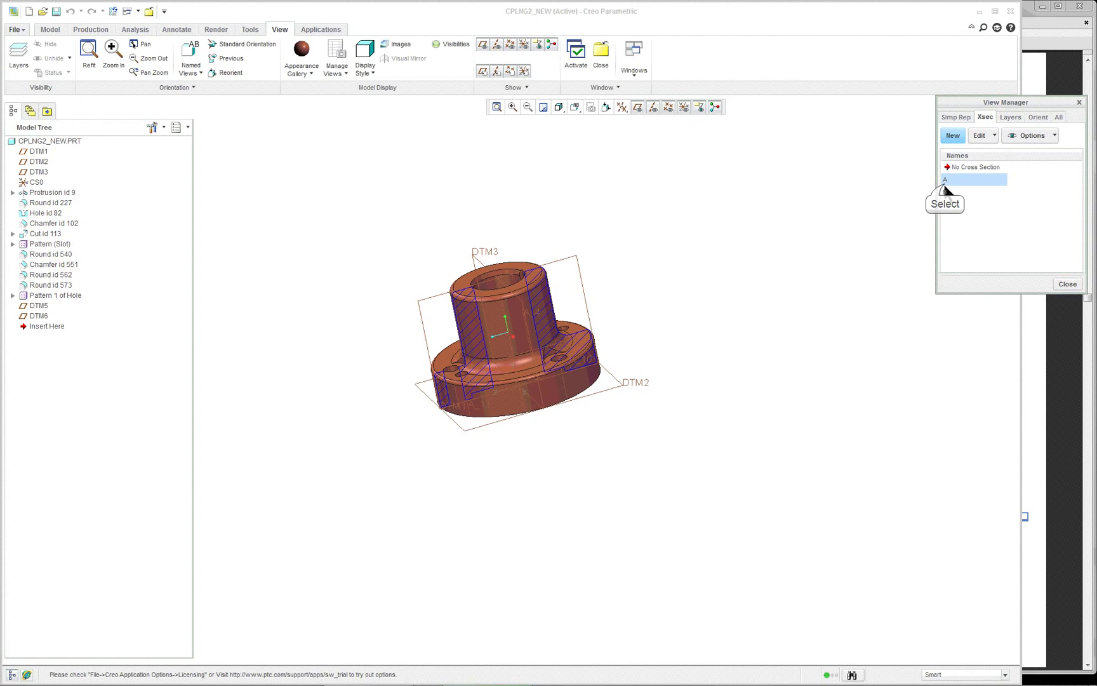
right_click(985, 175)
left_click(992, 188)
scroll(588, 367, "up", 3)
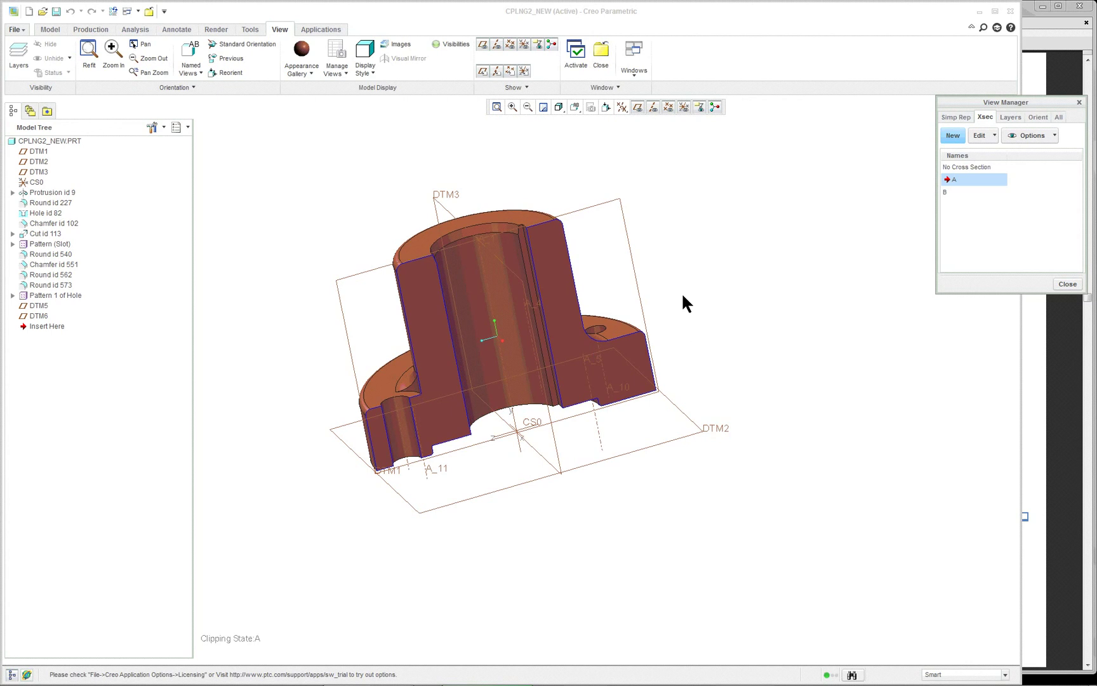
scroll(347, 390, "up", 2)
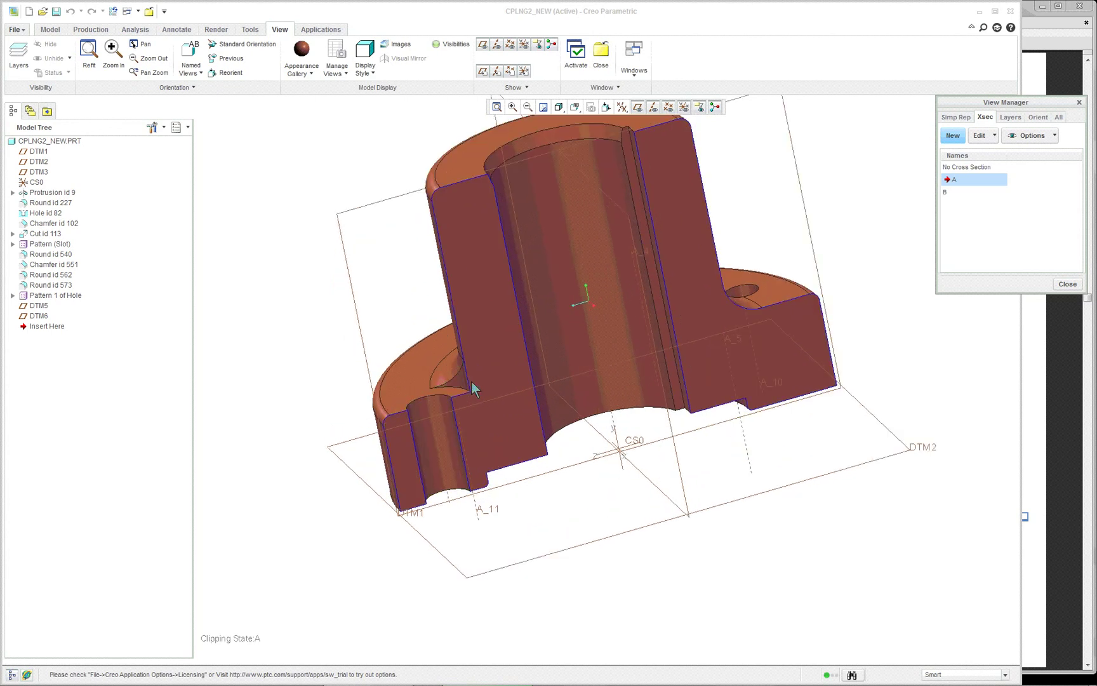
Activate cross section B to inspect the cut through the patterned holes
right_click(954, 190)
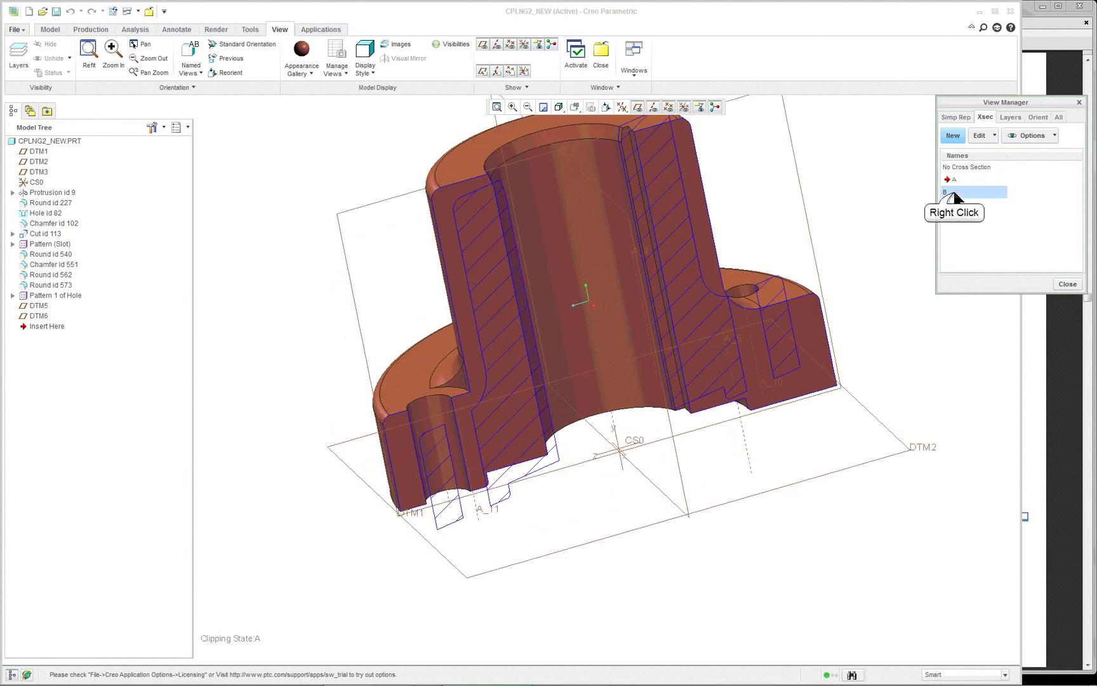
left_click(981, 202)
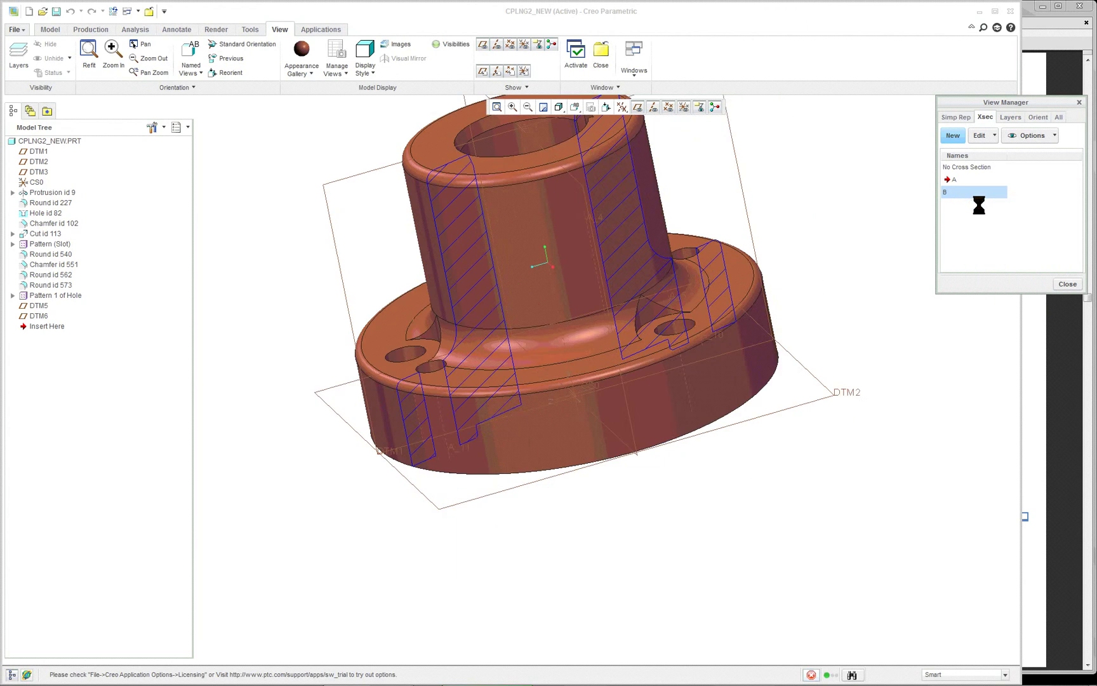
mouse_move(588, 409)
middle_mouse_down()
mouse_move(640, 409)
mouse_move(588, 398)
middle_mouse_up()
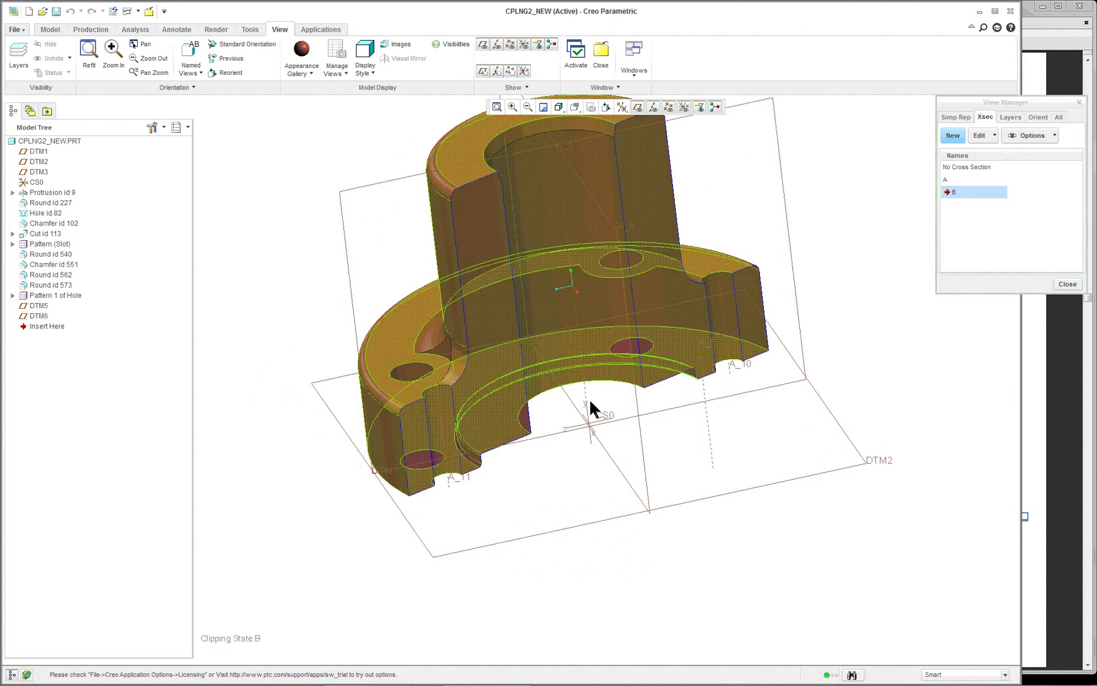
Set No Cross Section active, close the View Manager and return the model to the Standard Orientation
right_click(997, 168)
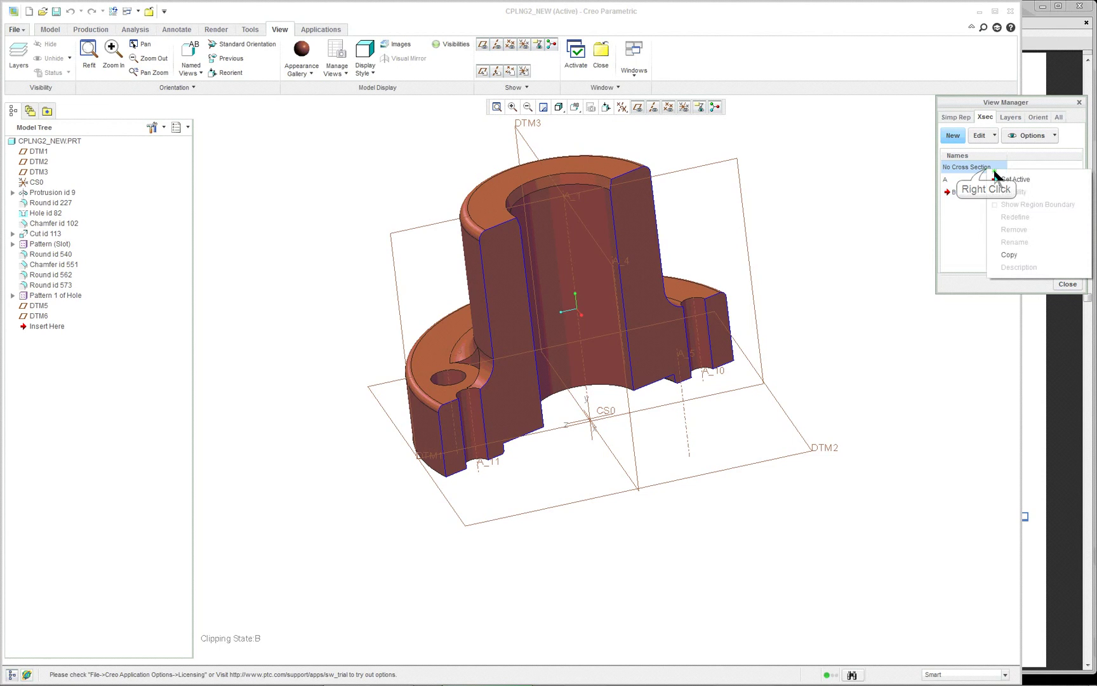
left_click(1009, 173)
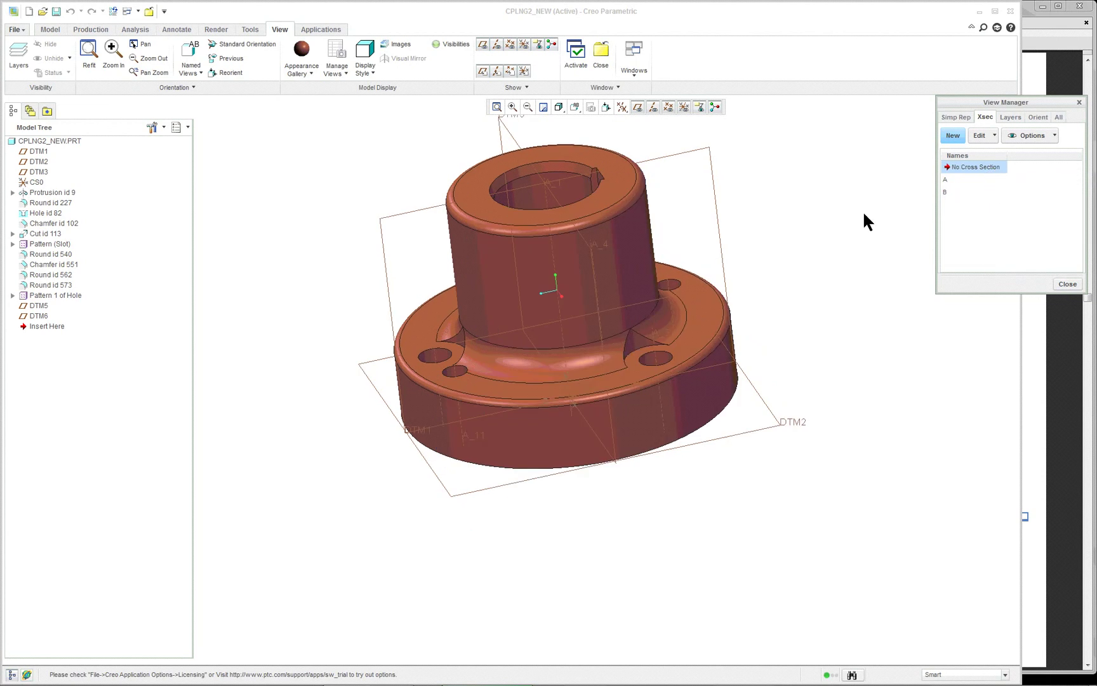
left_click(1067, 284)
left_click(575, 107)
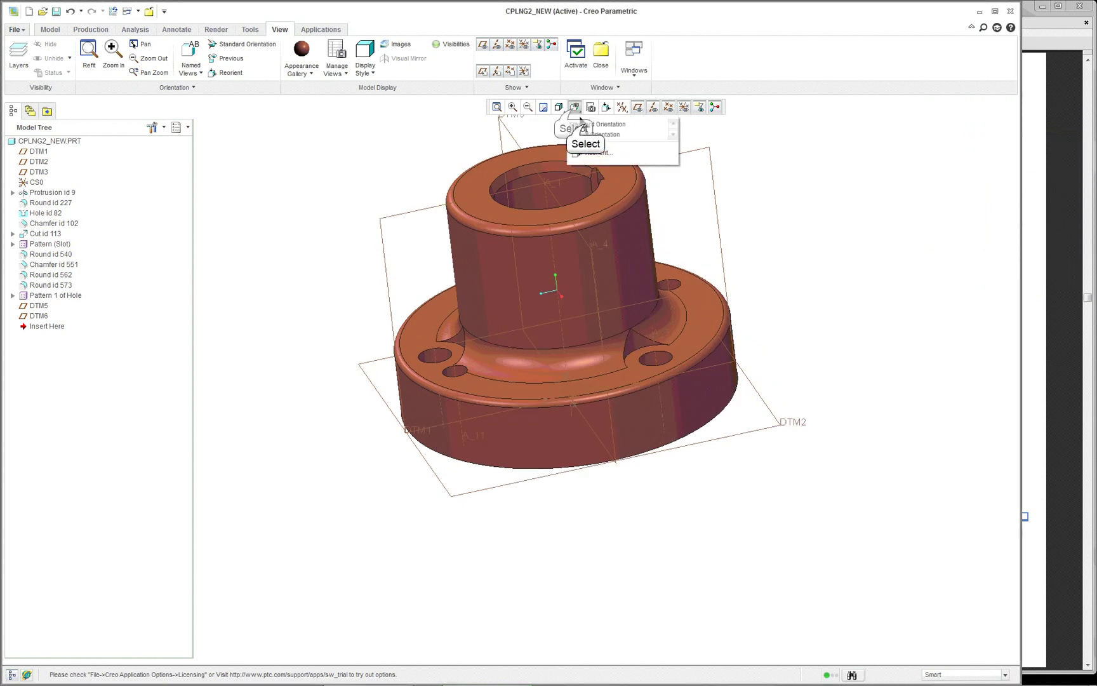
left_click(610, 124)
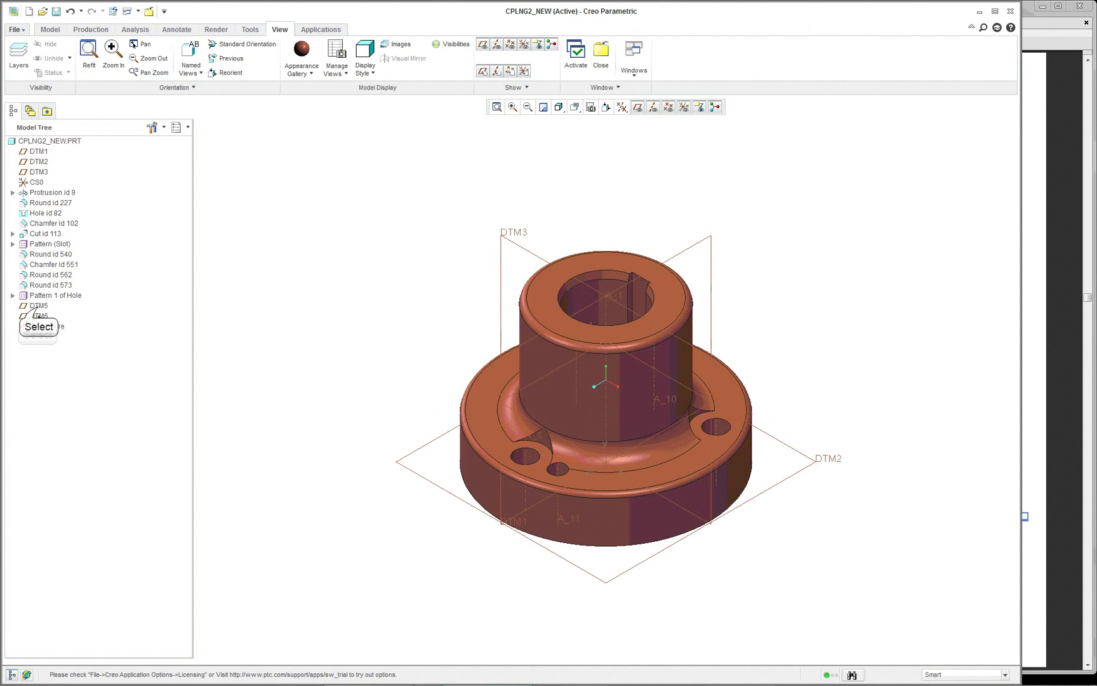
Highlight datum planes DTM5 and DTM6 in turn to examine where they lie in the coupling, clearing the selection
left_click(36, 309)
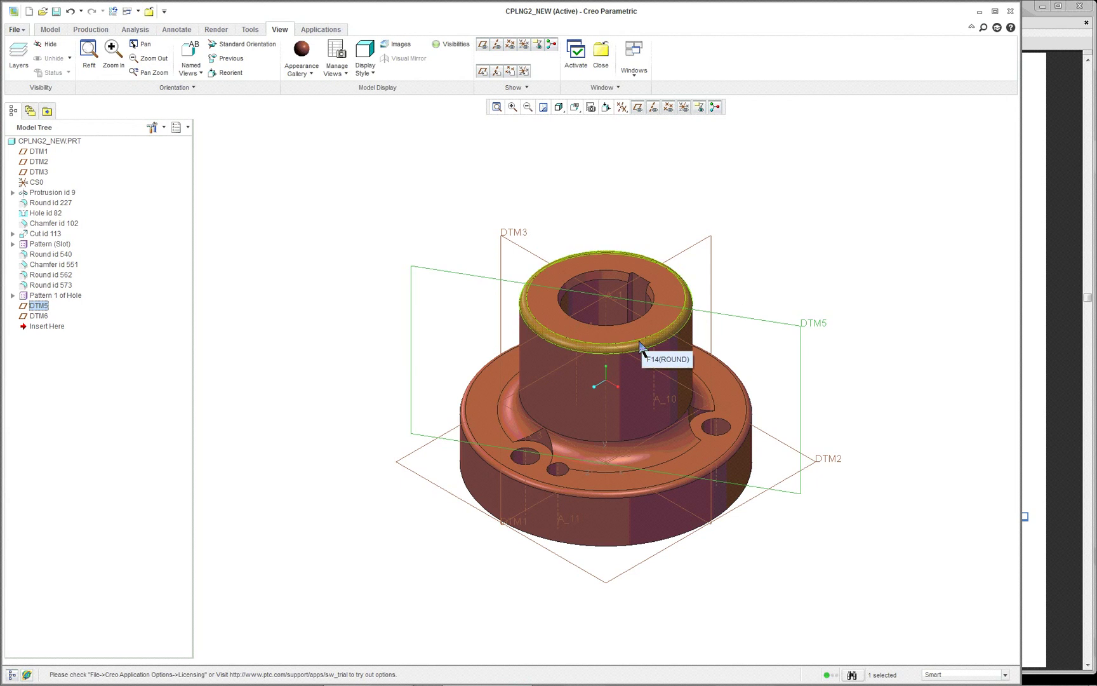
left_click(685, 254)
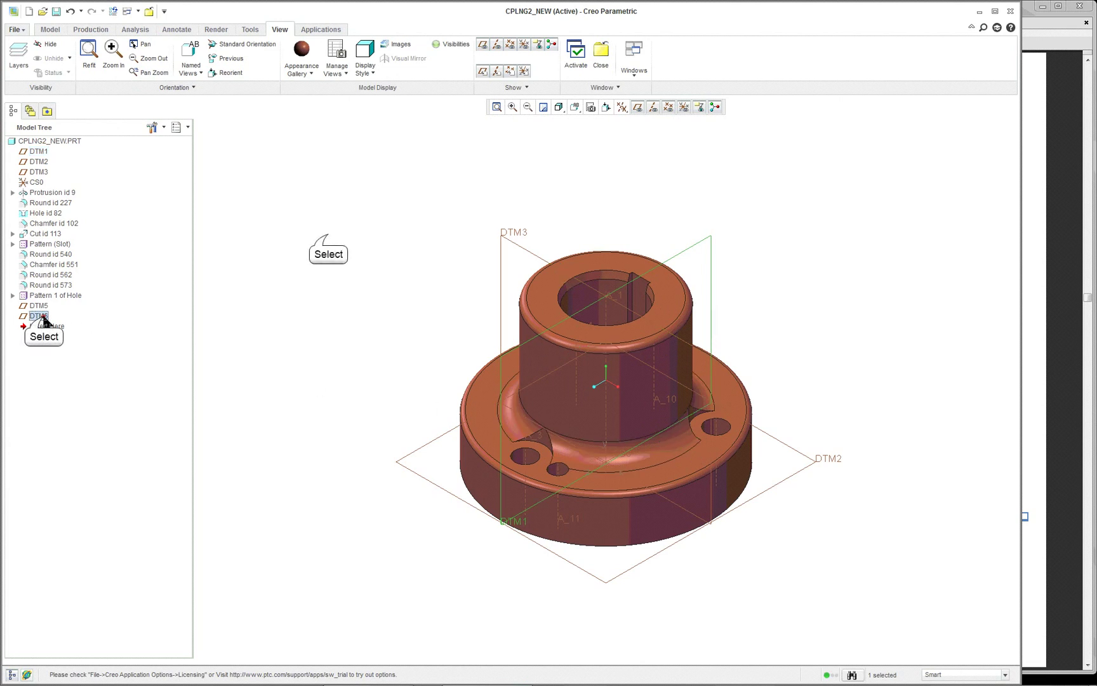
left_click(328, 233)
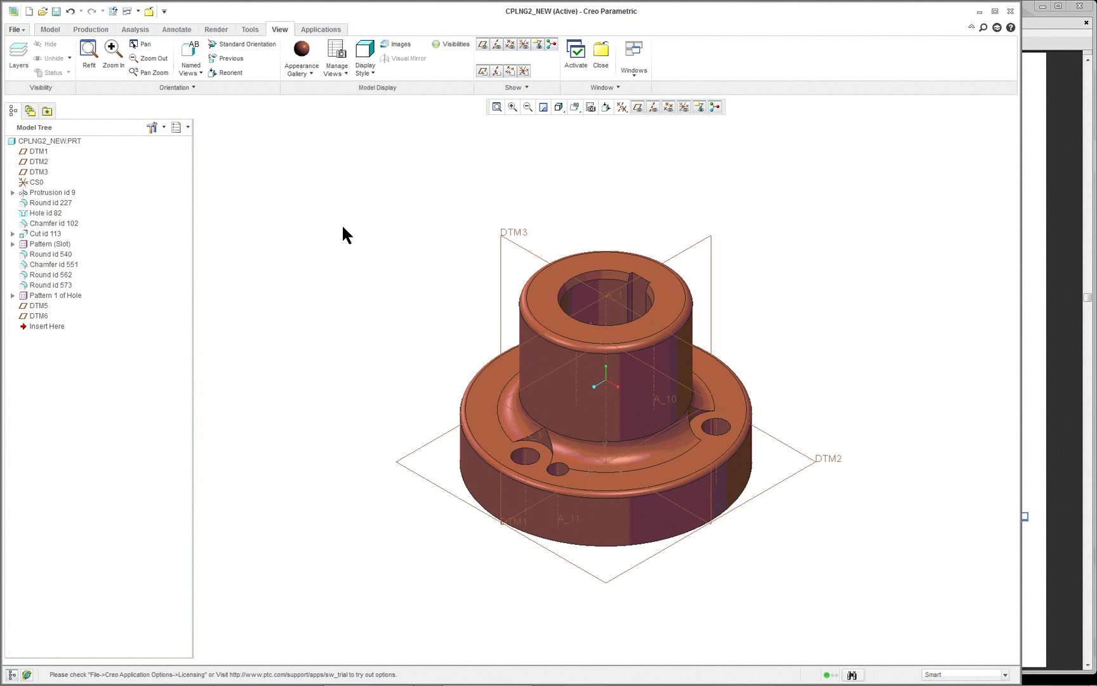